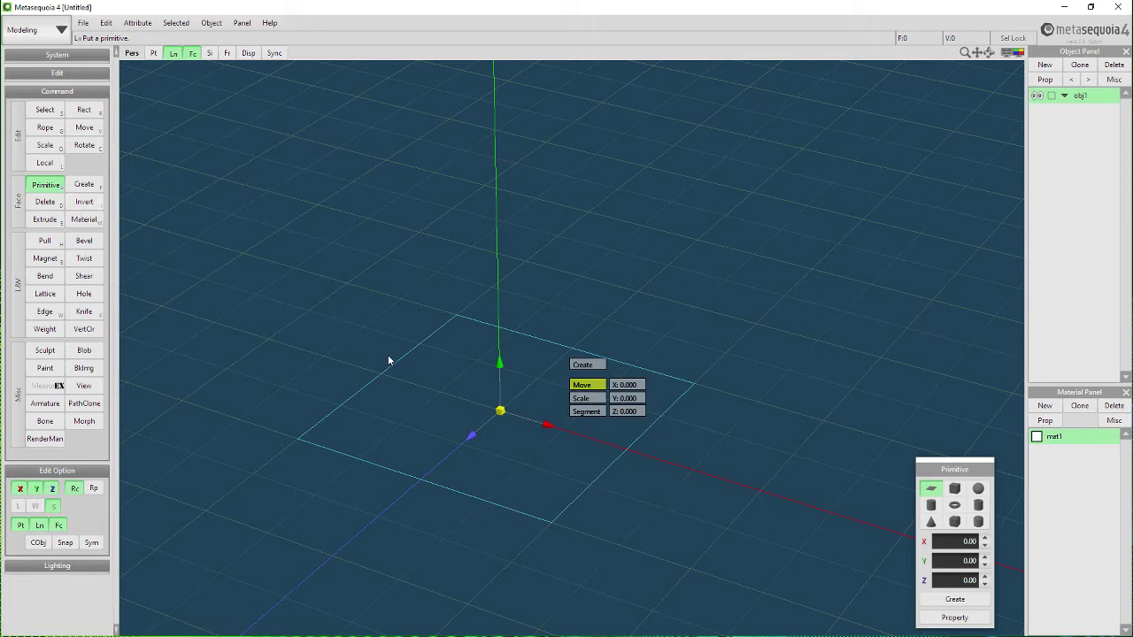
Move the Primitive options clear of the preview area, and preview the pipe and box primitives.
middle_drag(388, 355, 386, 348)
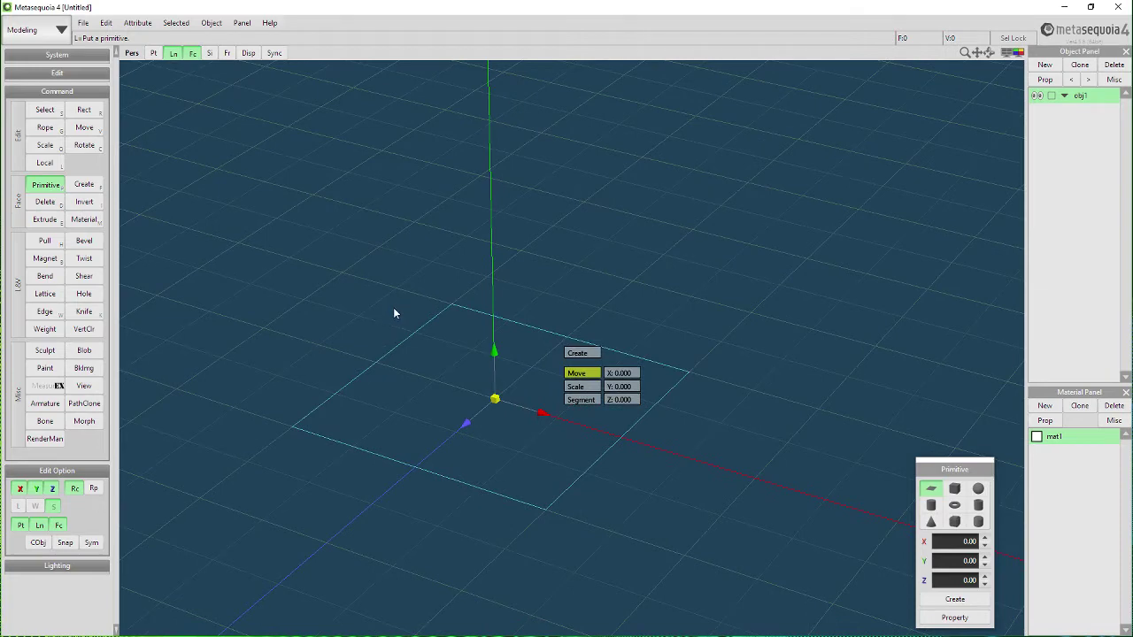
drag(939, 470, 966, 78)
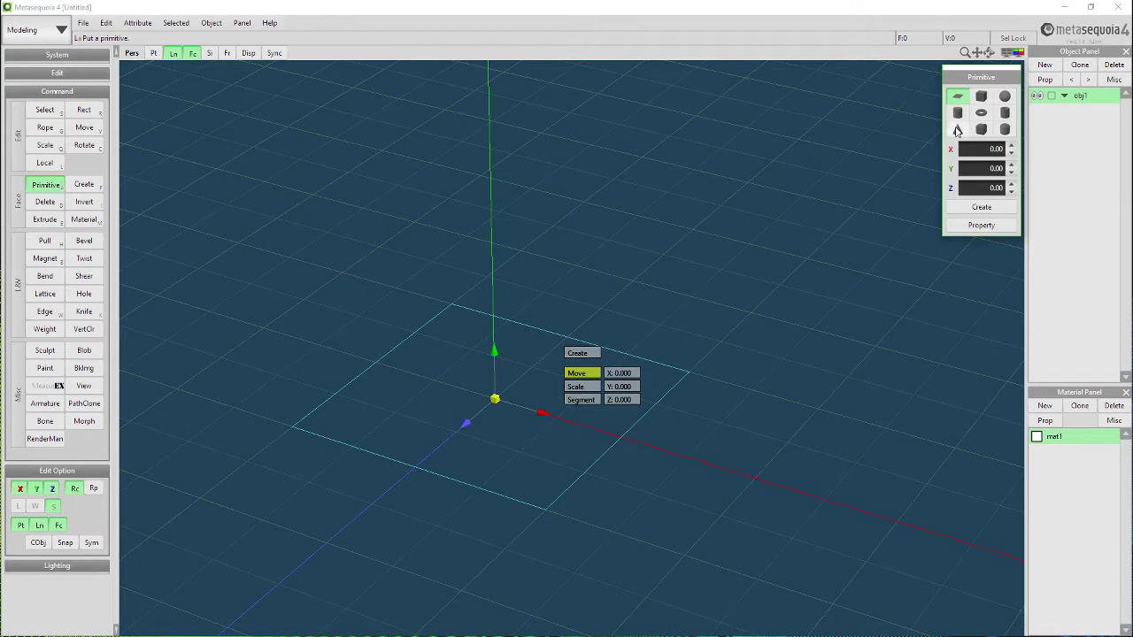
click(1004, 112)
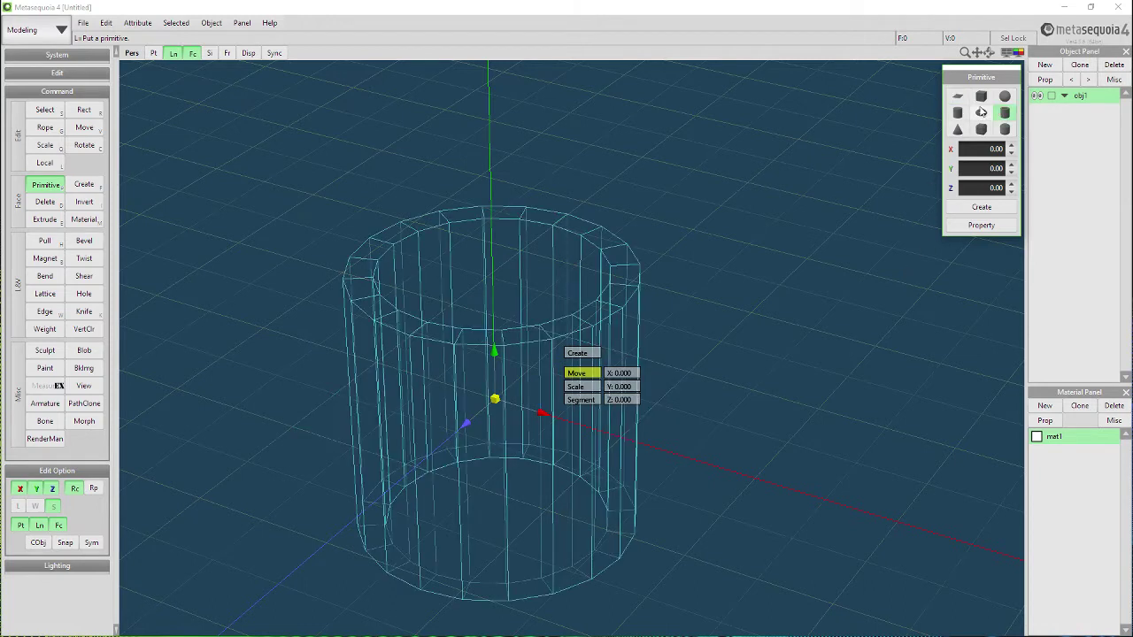
click(980, 96)
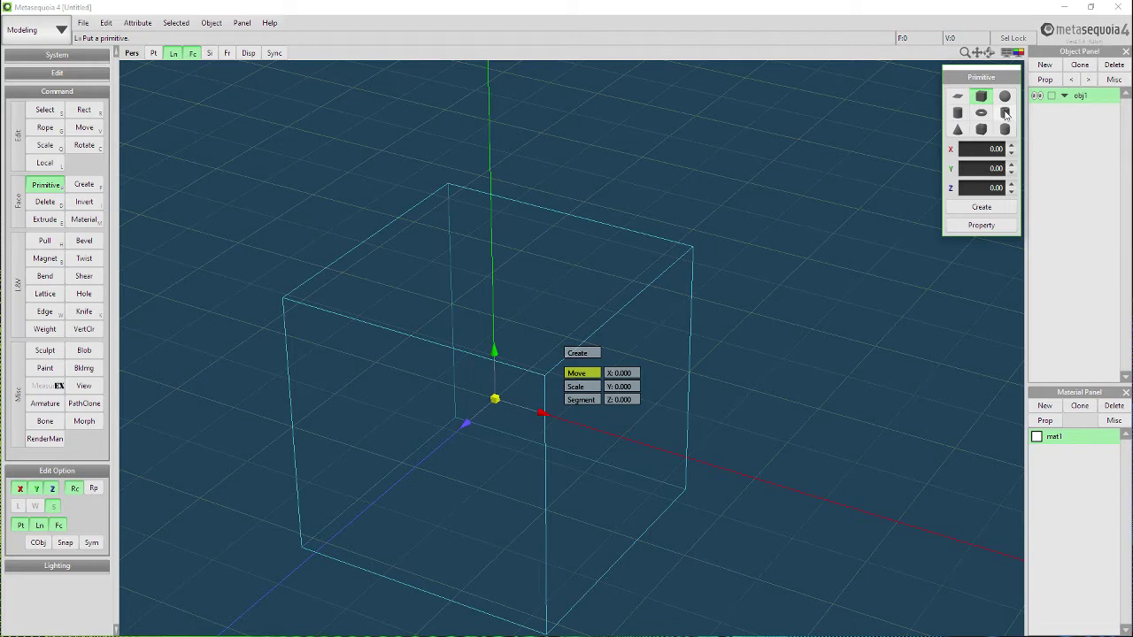
Set the object's patch type to OpenSubdiv with a division level of 4.
right_click(1082, 100)
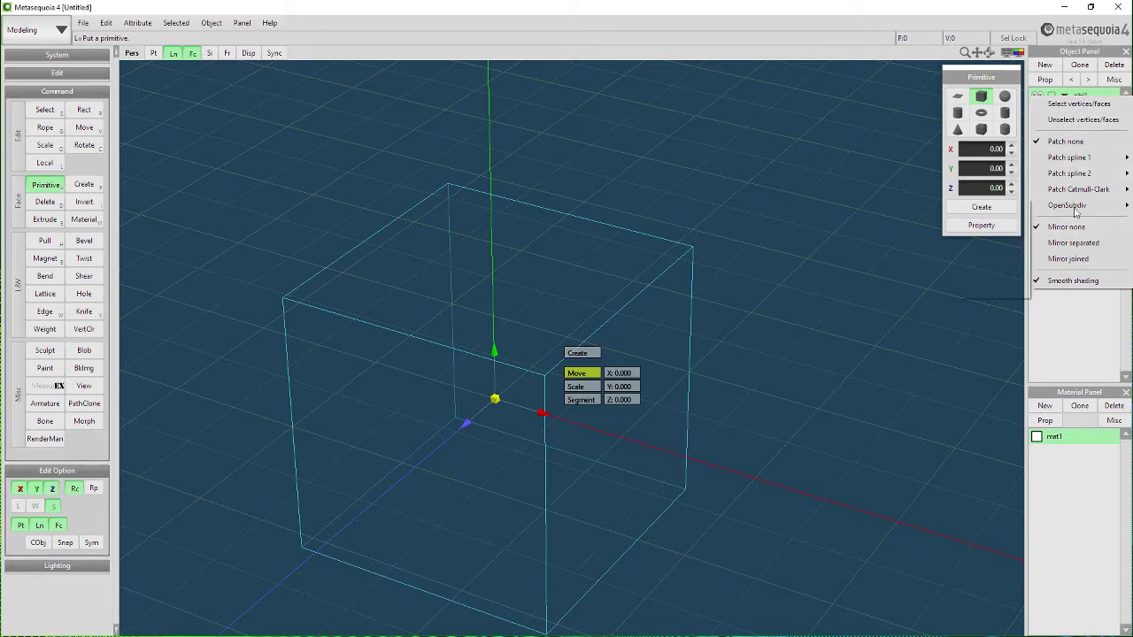
mouse_move(1055, 206)
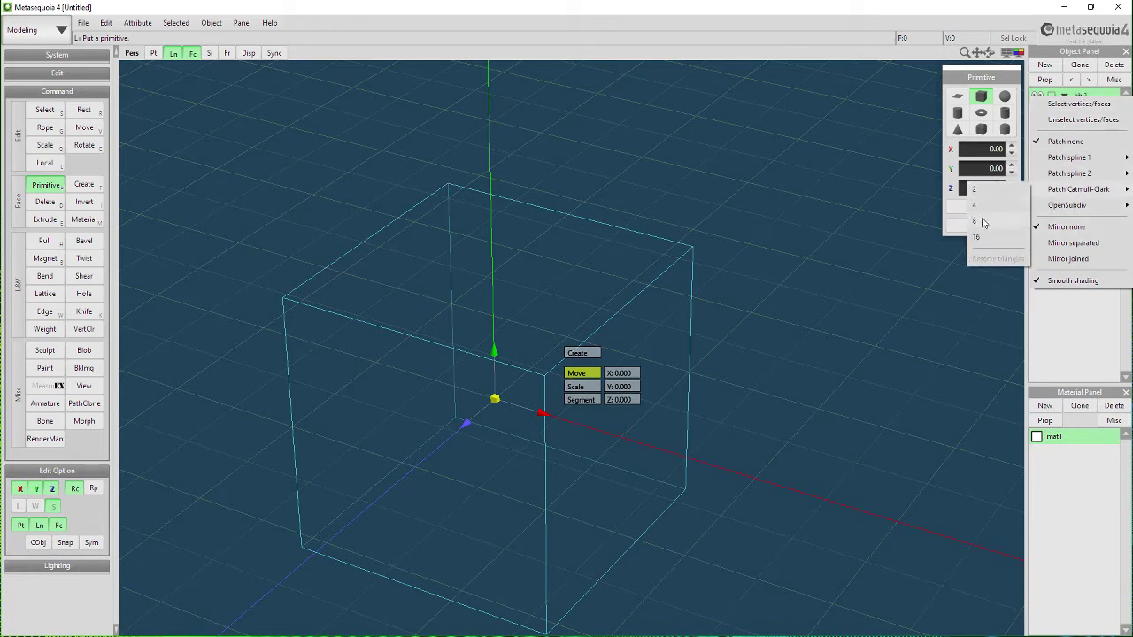
click(984, 221)
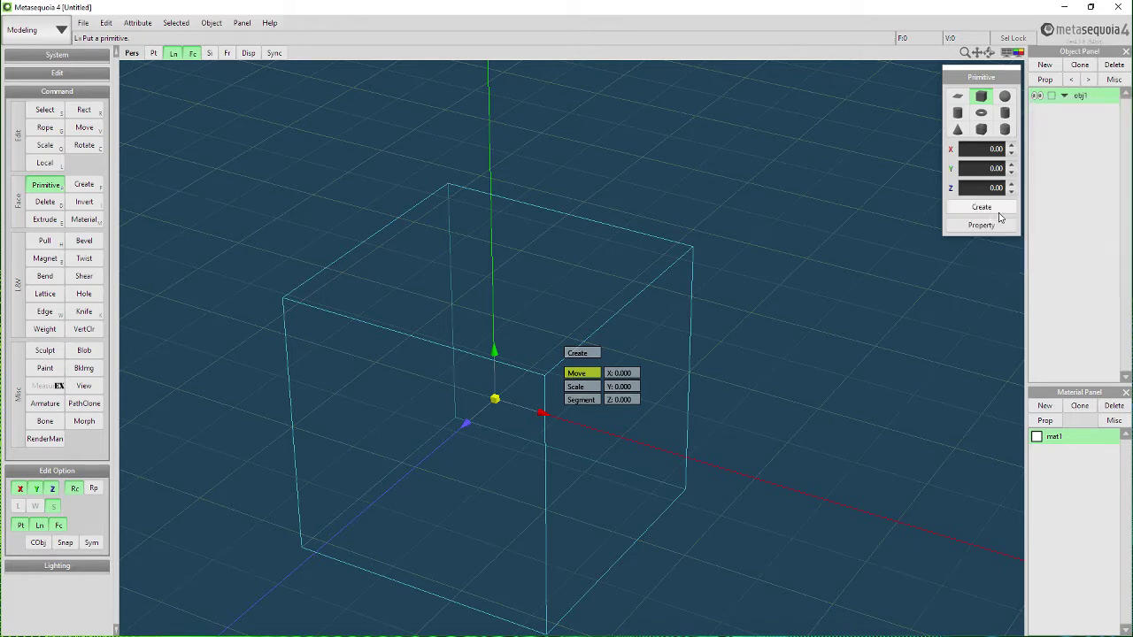
right_click(1088, 96)
mouse_move(1059, 196)
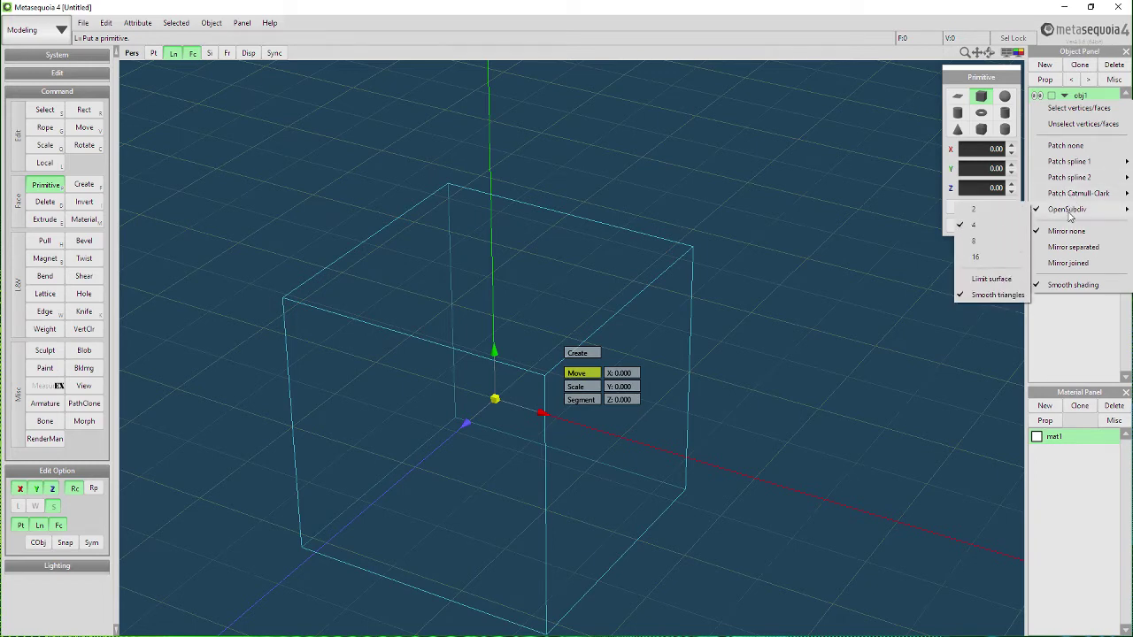
click(1052, 458)
Enter "tex.pngorwhateveyoucallit" as the texture mapping of material mat1 and confirm the material properties.
double_click(1068, 438)
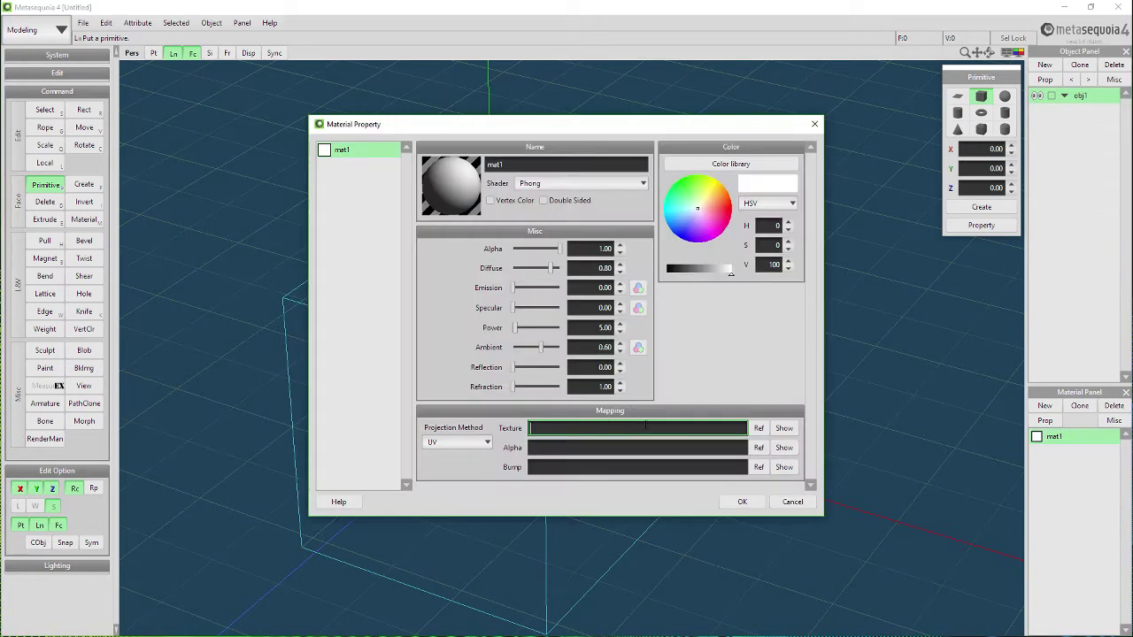
text(tex.pngorwhatevero)
key(BackSpace)
key(BackSpace)
text(youcallit)
key(Return)
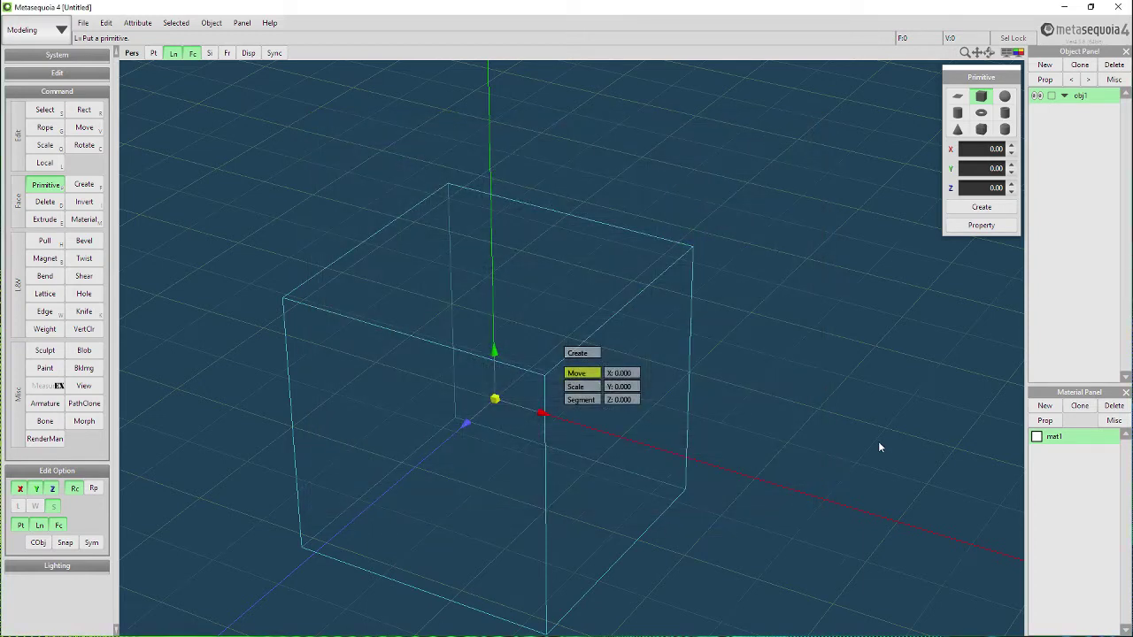
Clear the texture name in mat1's properties, then cancel the edit.
double_click(1055, 439)
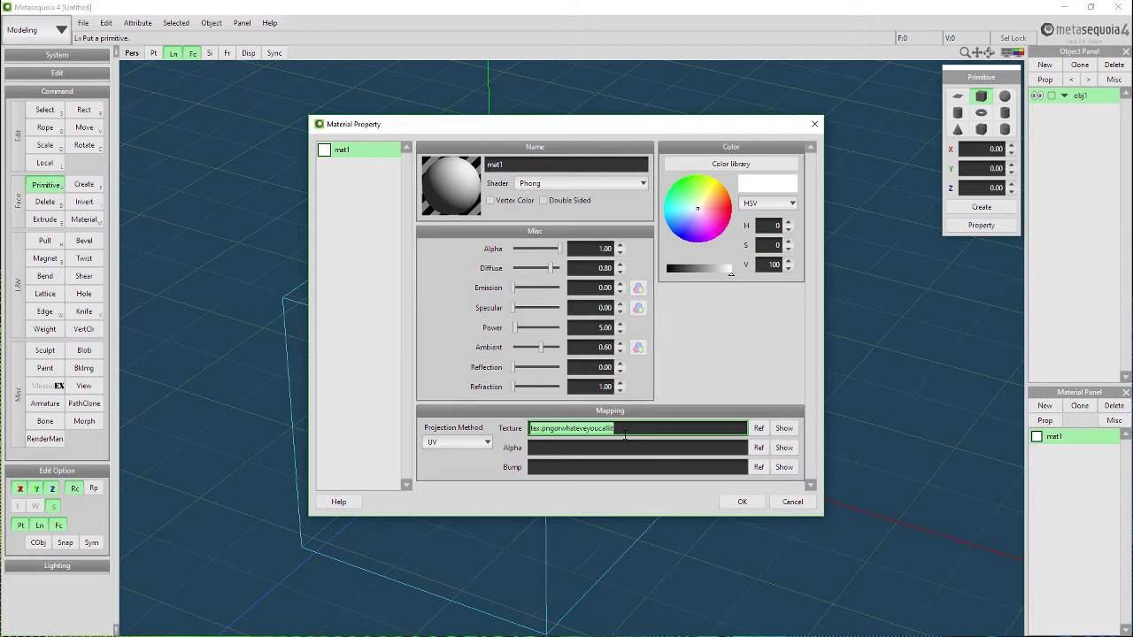
key(Delete)
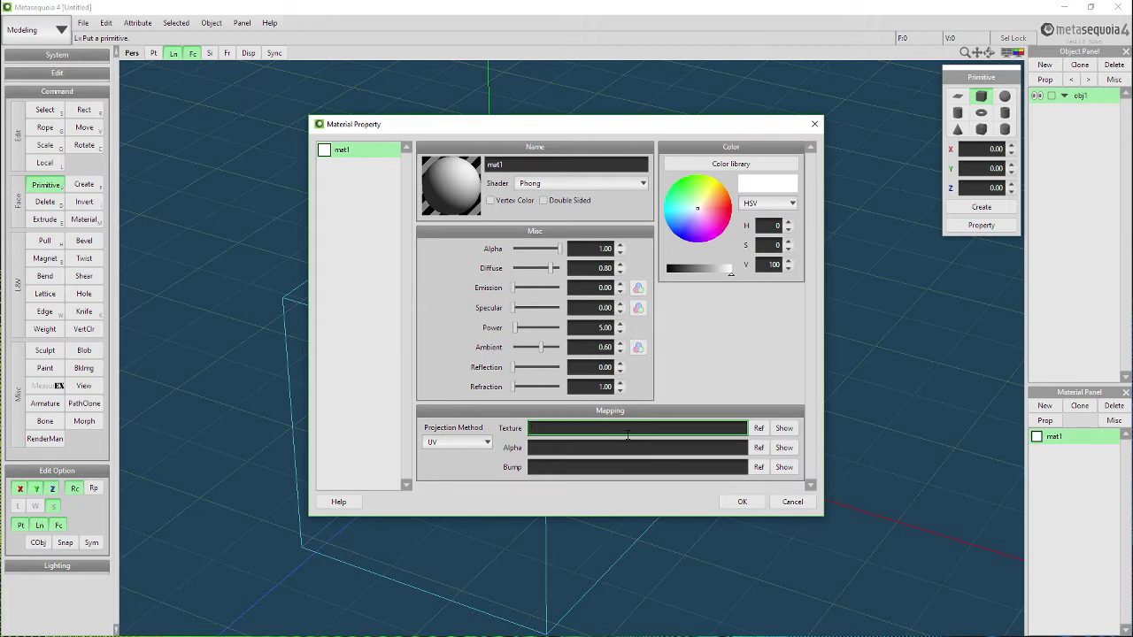
click(792, 502)
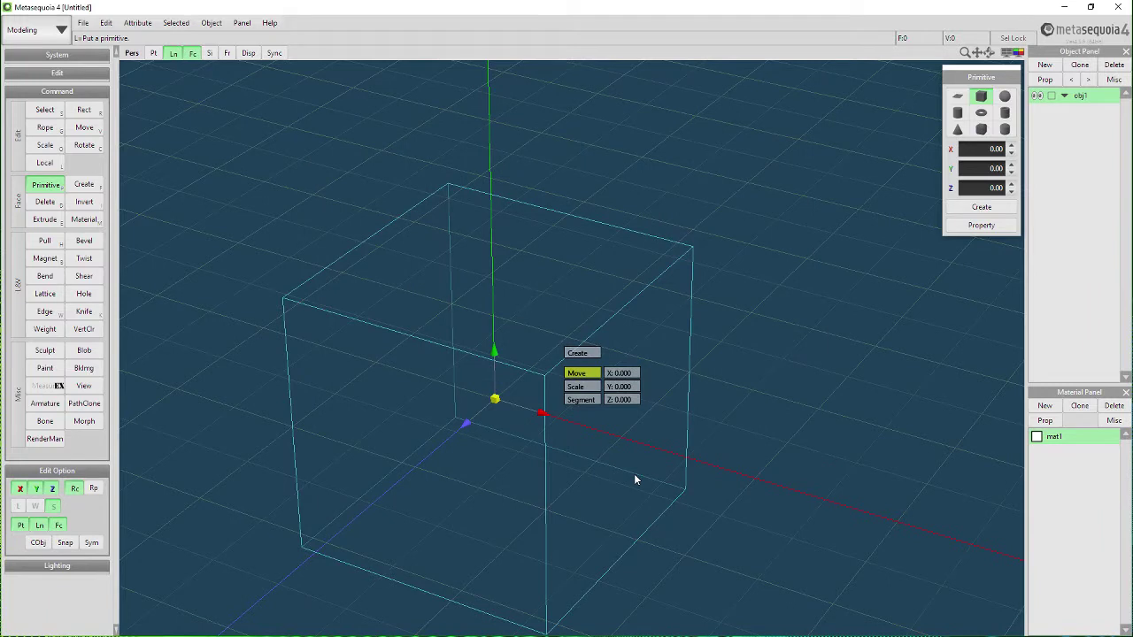
Open the dropped Base.mqo figure file in place of the current document, discarding its unsaved changes.
middle_drag(633, 479, 599, 482)
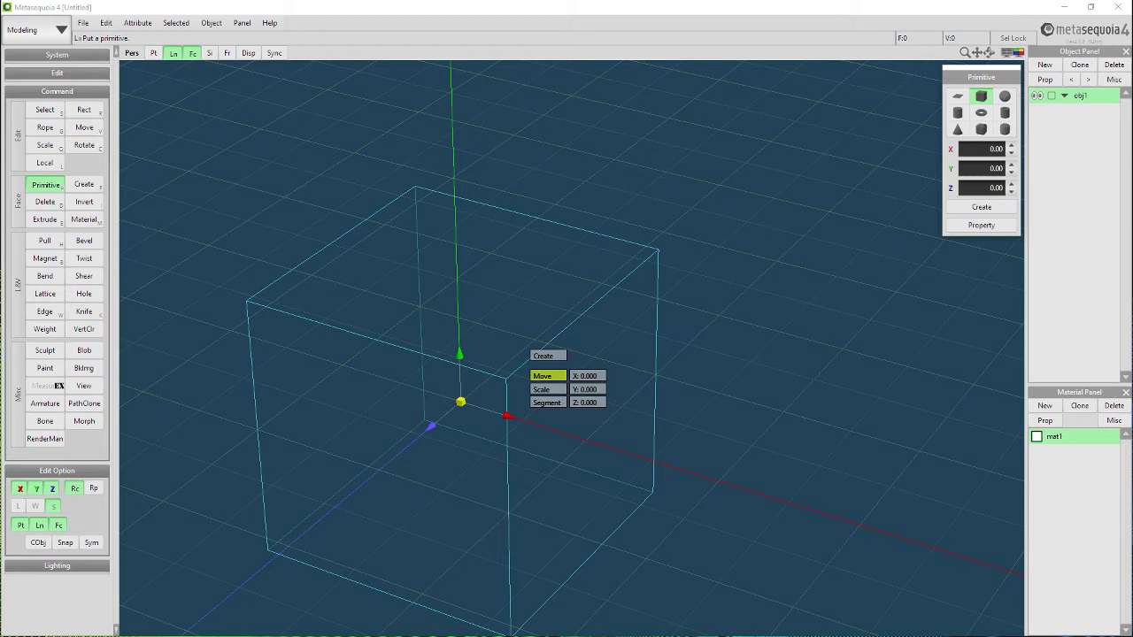
click(548, 356)
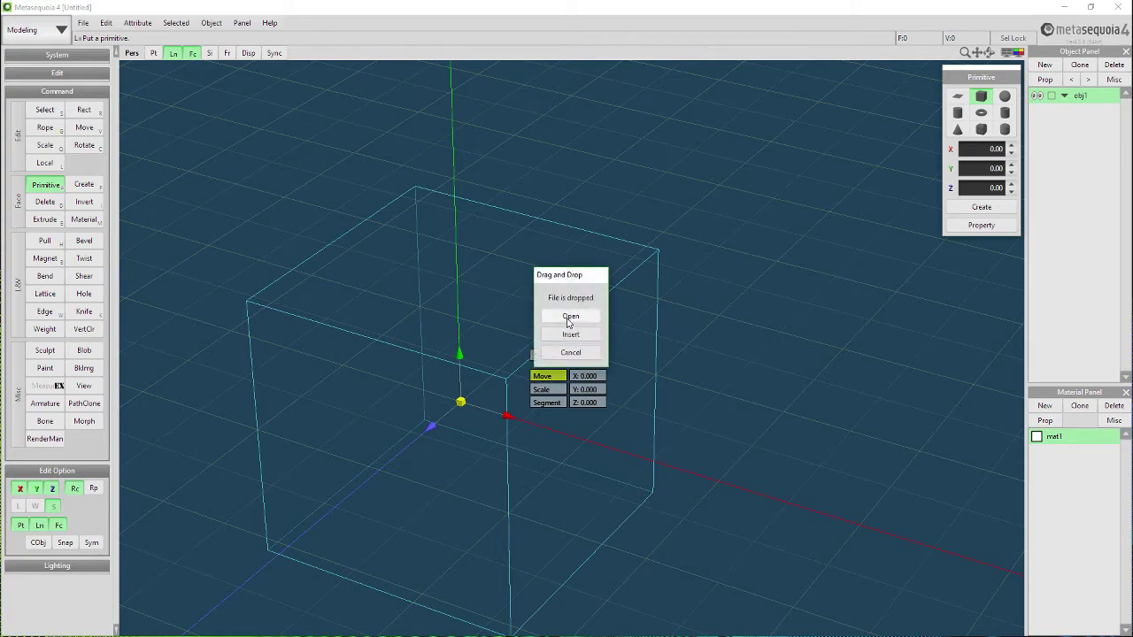
click(566, 320)
click(571, 346)
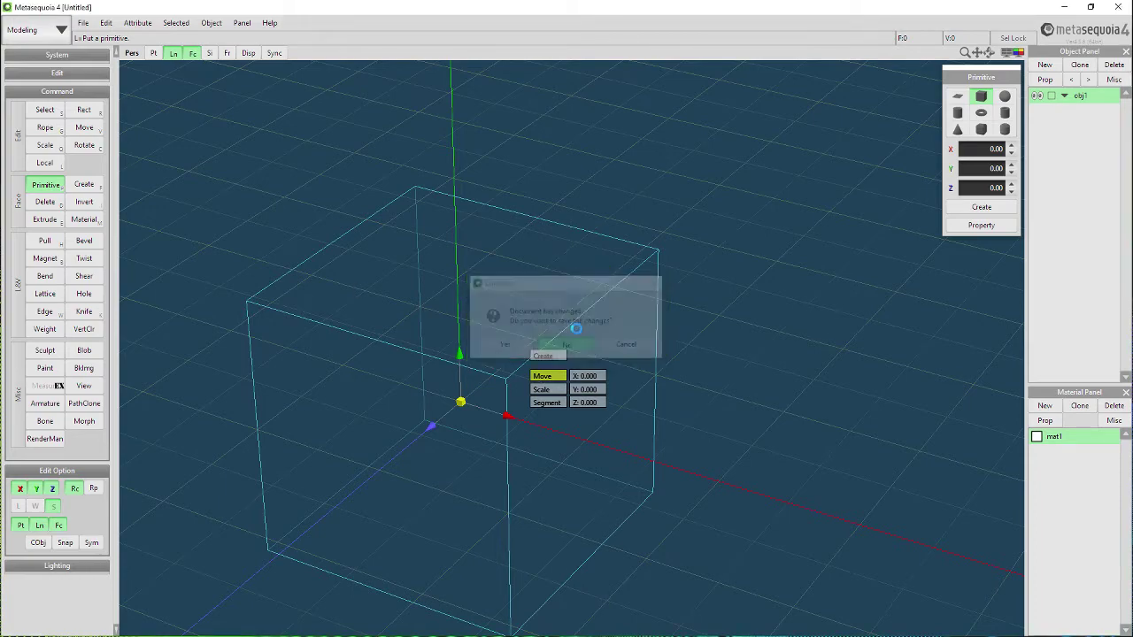
Delete all unused materials from the base figure's material list.
middle_drag(773, 151, 768, 295)
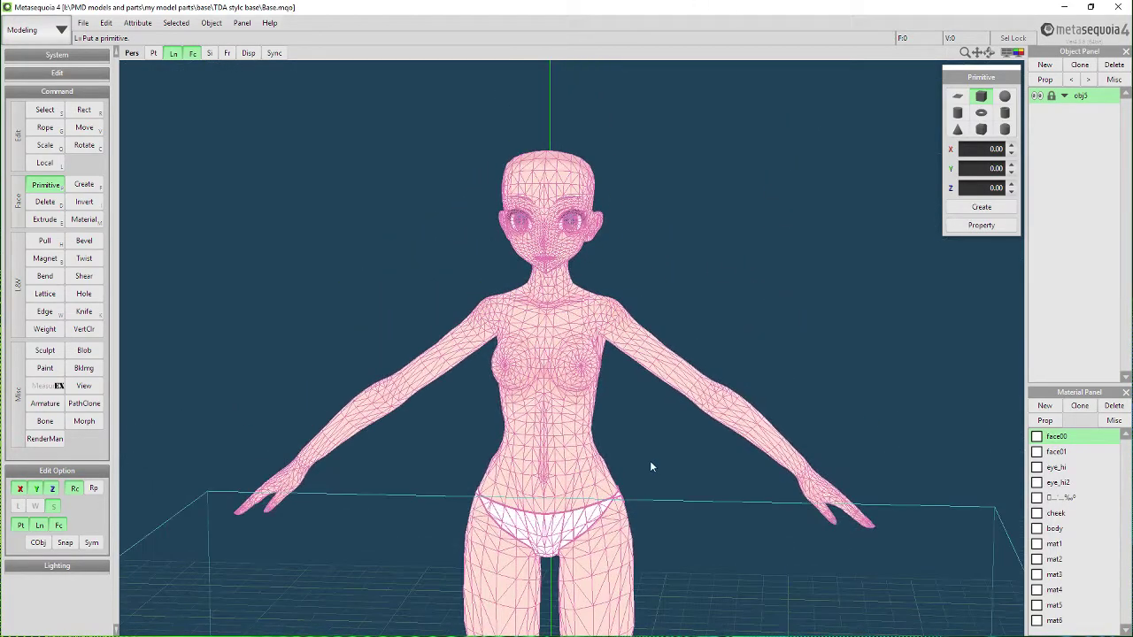
middle_drag(650, 467, 632, 382)
click(1113, 420)
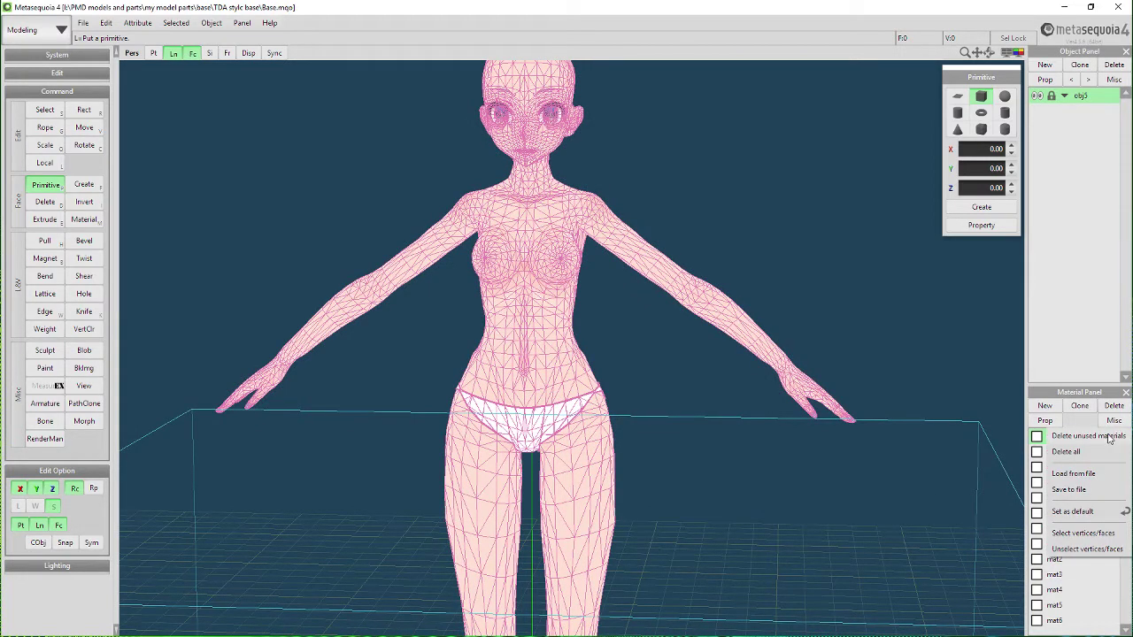
click(1108, 437)
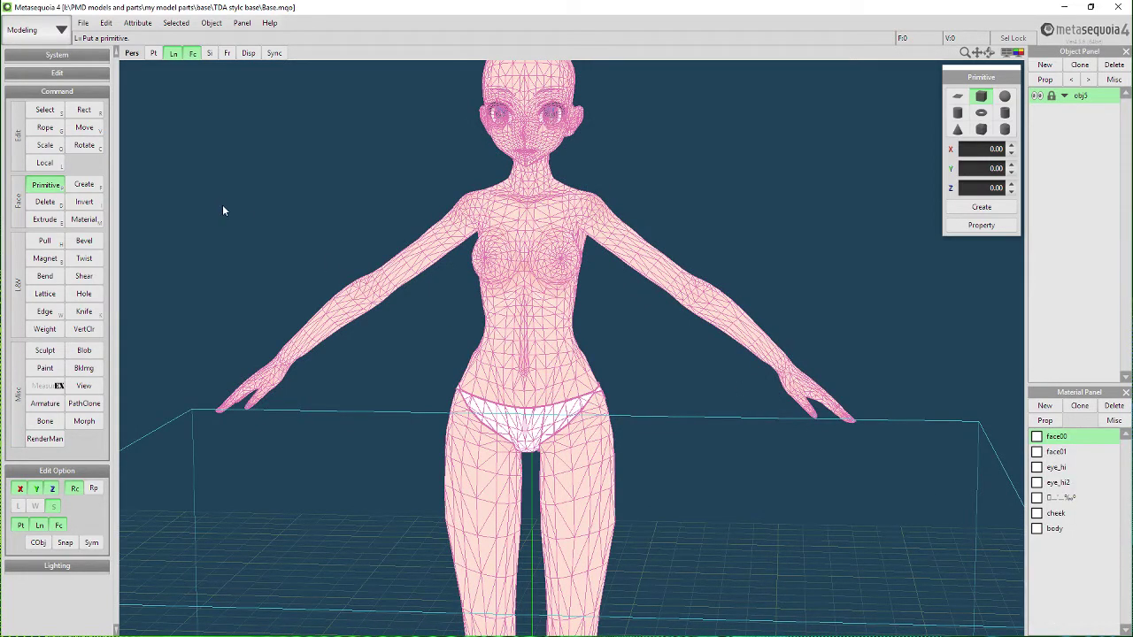
Switch to the Move tool, hide the mesh lines, and inspect the textured figure from the front and side.
click(84, 144)
click(84, 127)
middle_drag(556, 295, 556, 358)
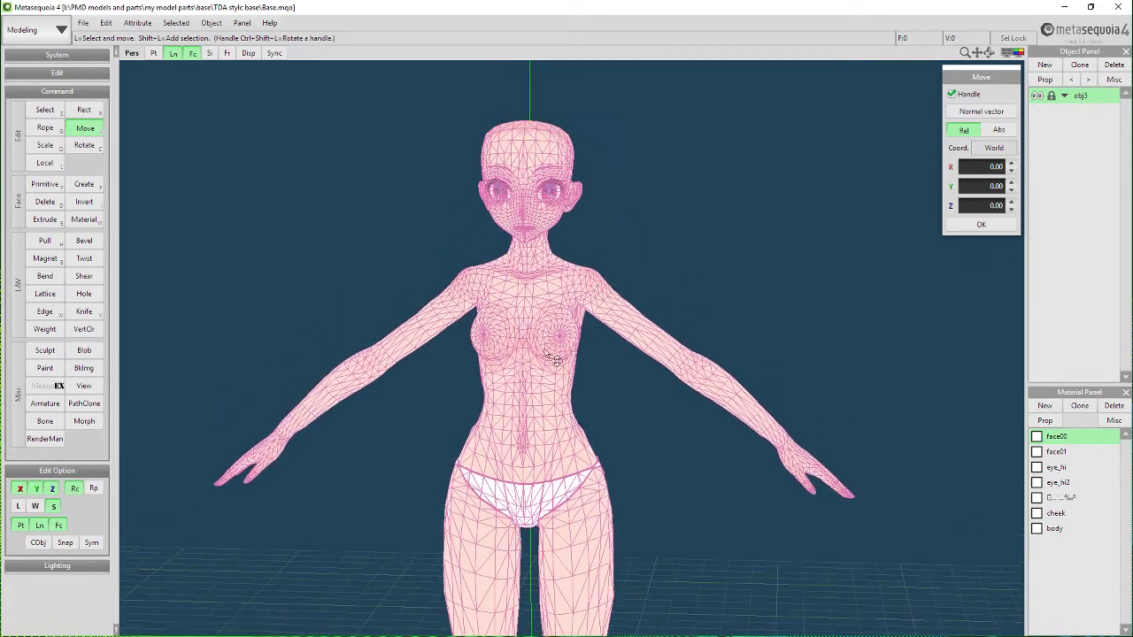
click(172, 53)
scroll(496, 354, up, 5)
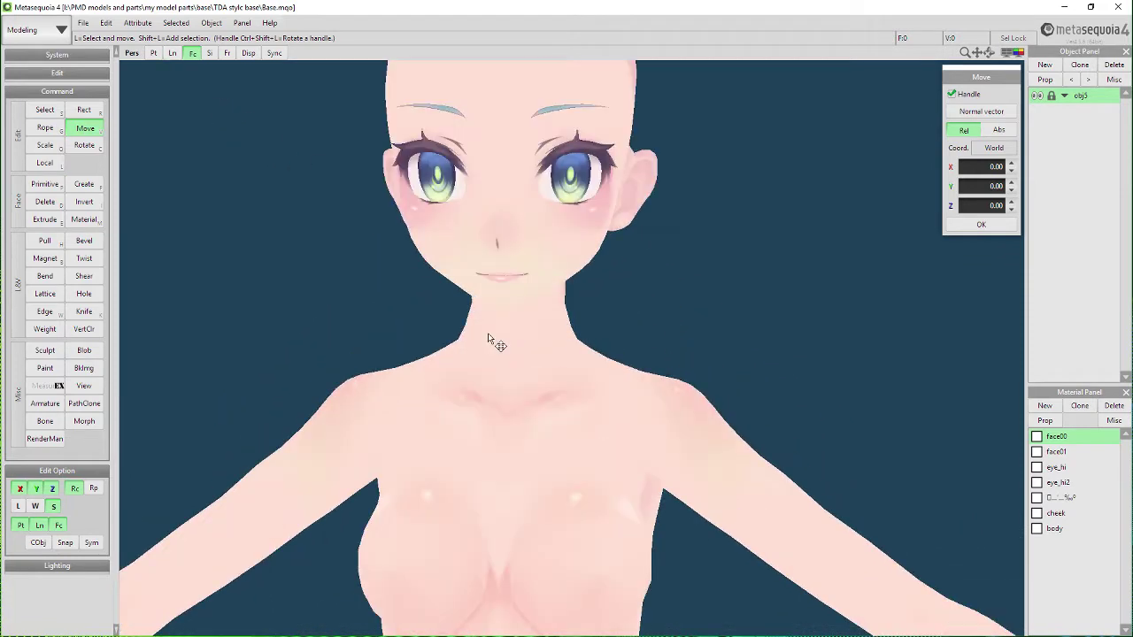
right_drag(487, 339, 602, 336)
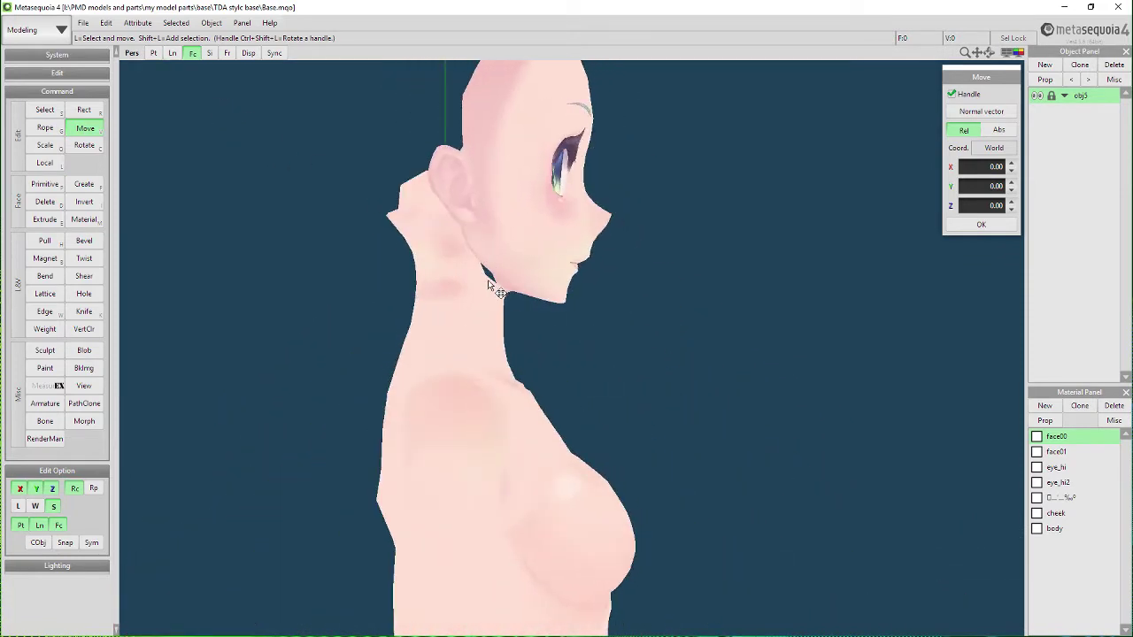
right_drag(488, 279, 589, 308)
scroll(602, 312, down, 8)
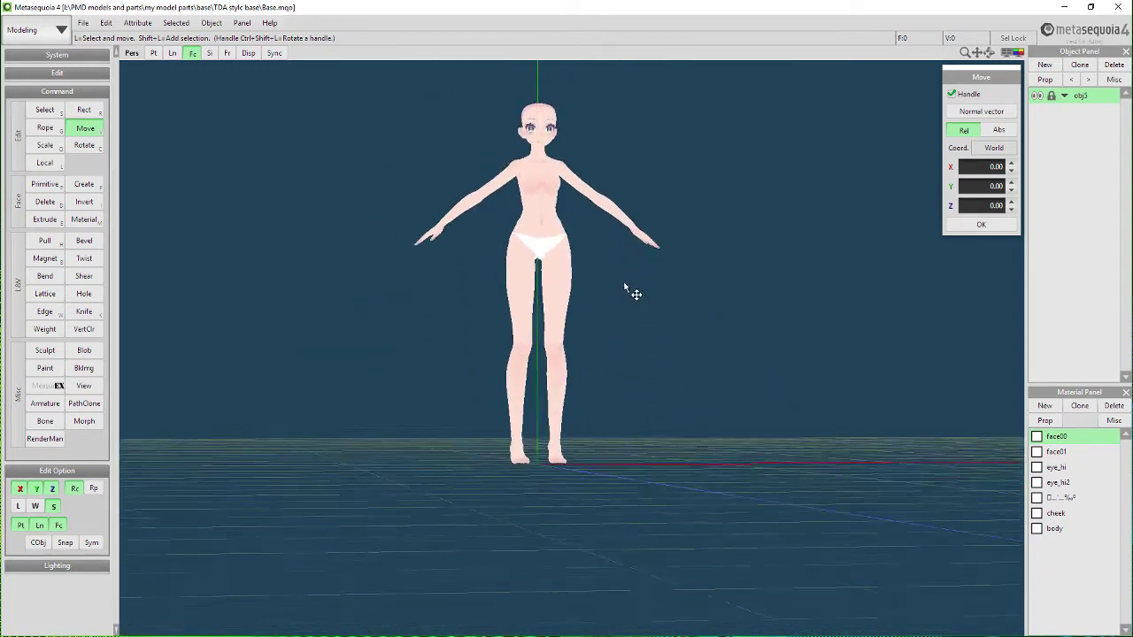
middle_drag(625, 286, 631, 353)
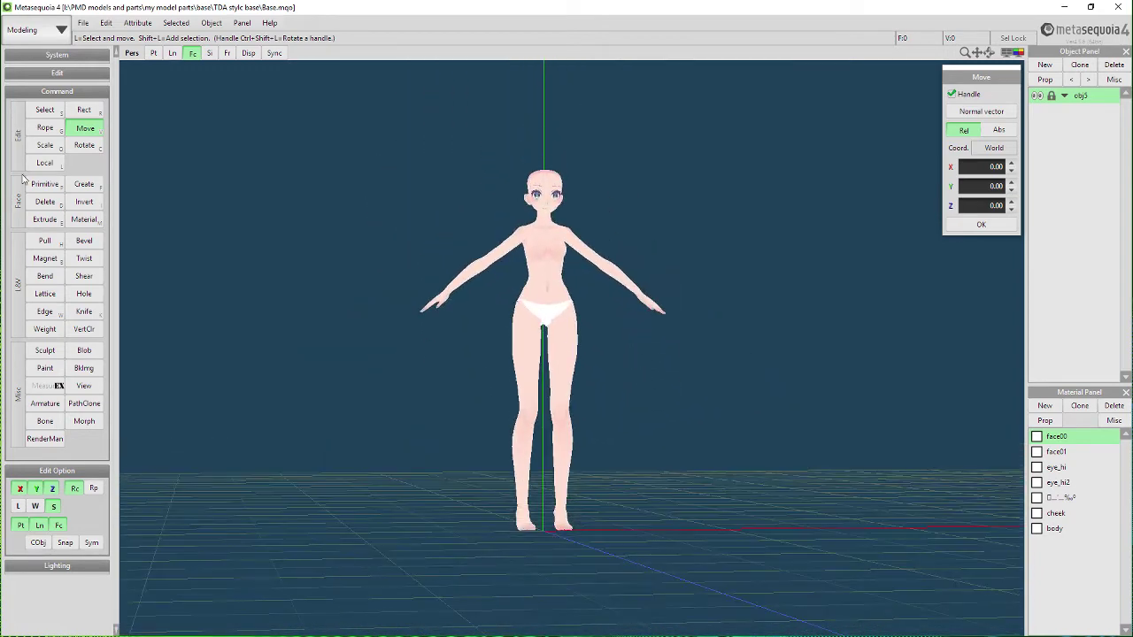
Start the Primitive command and add a new empty object and a new material alongside the base figure.
click(46, 242)
click(45, 184)
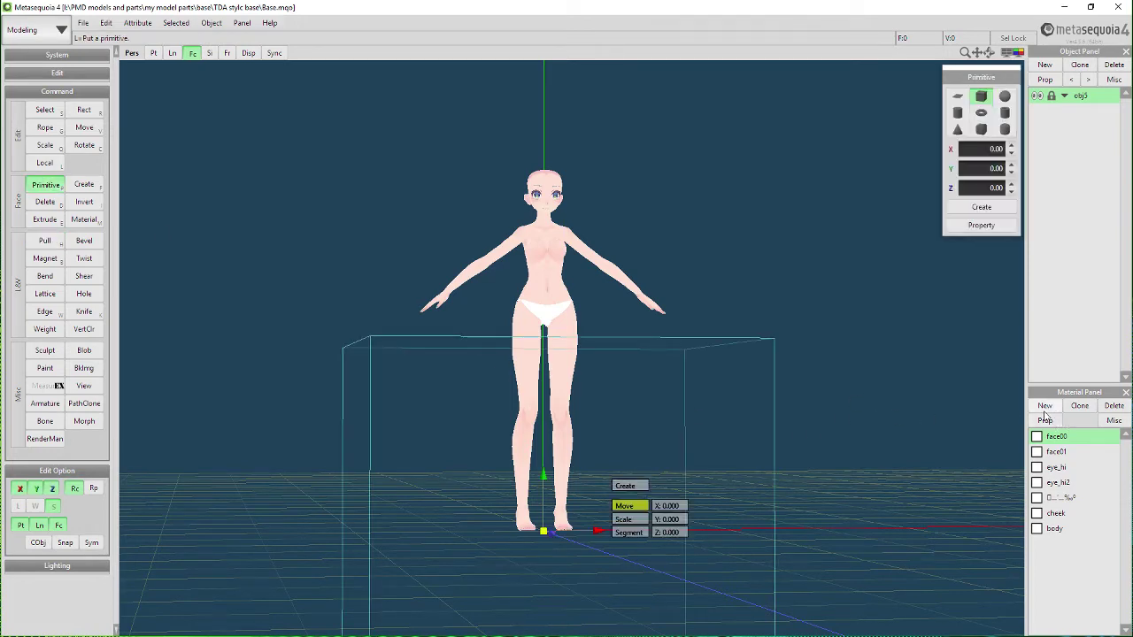
click(1044, 64)
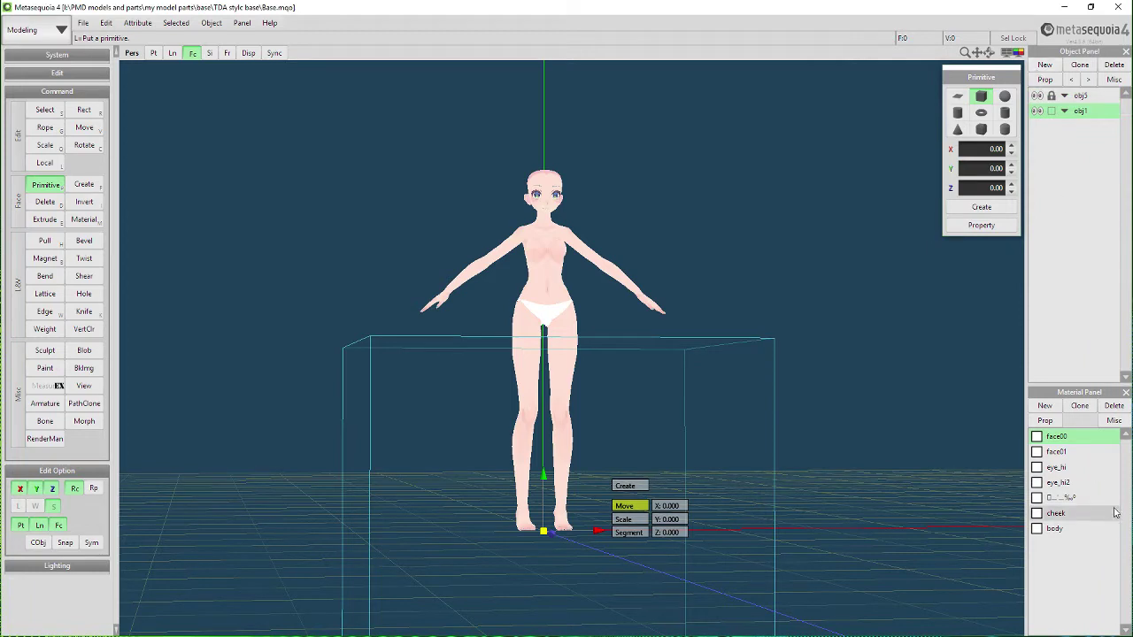
click(1044, 405)
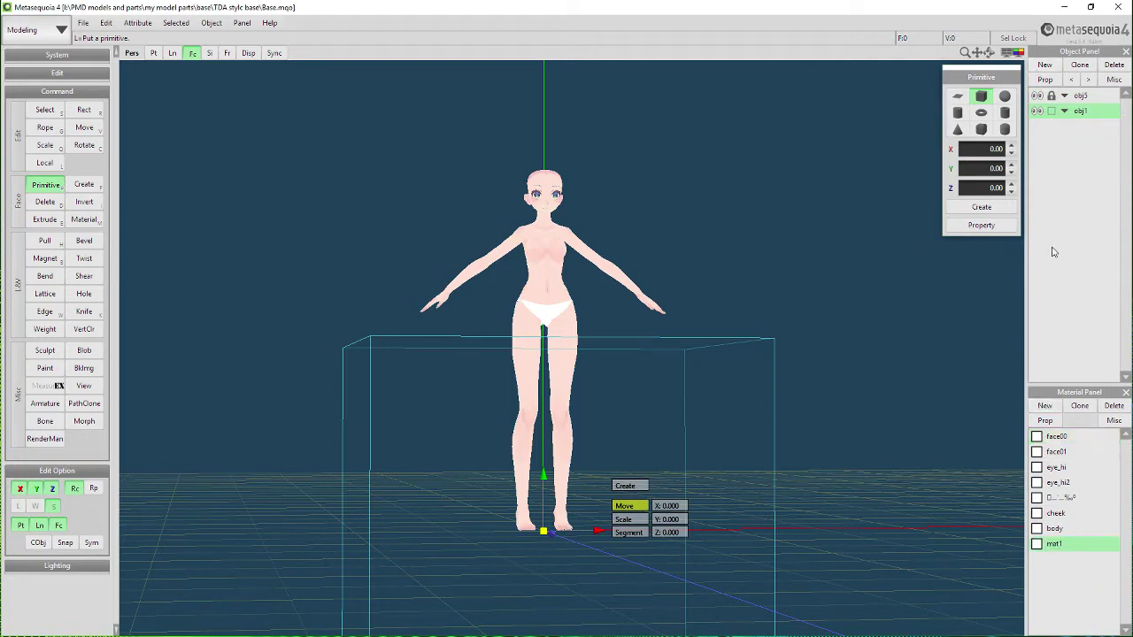
Set the new object obj1's patch type to OpenSubdiv in its properties and confirm.
double_click(1093, 111)
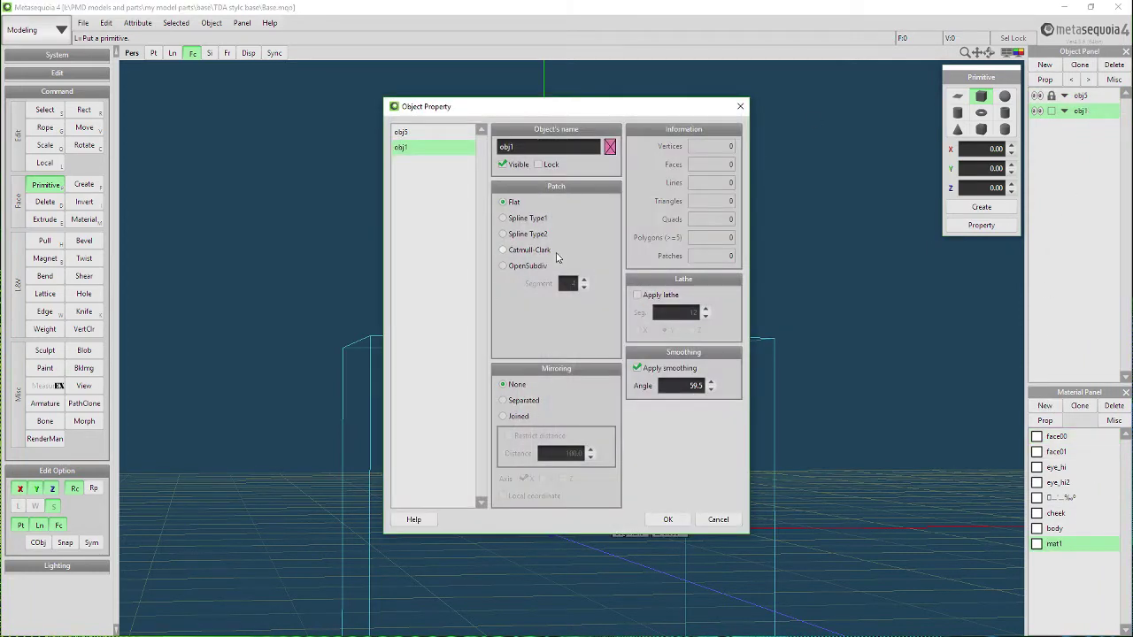
click(529, 265)
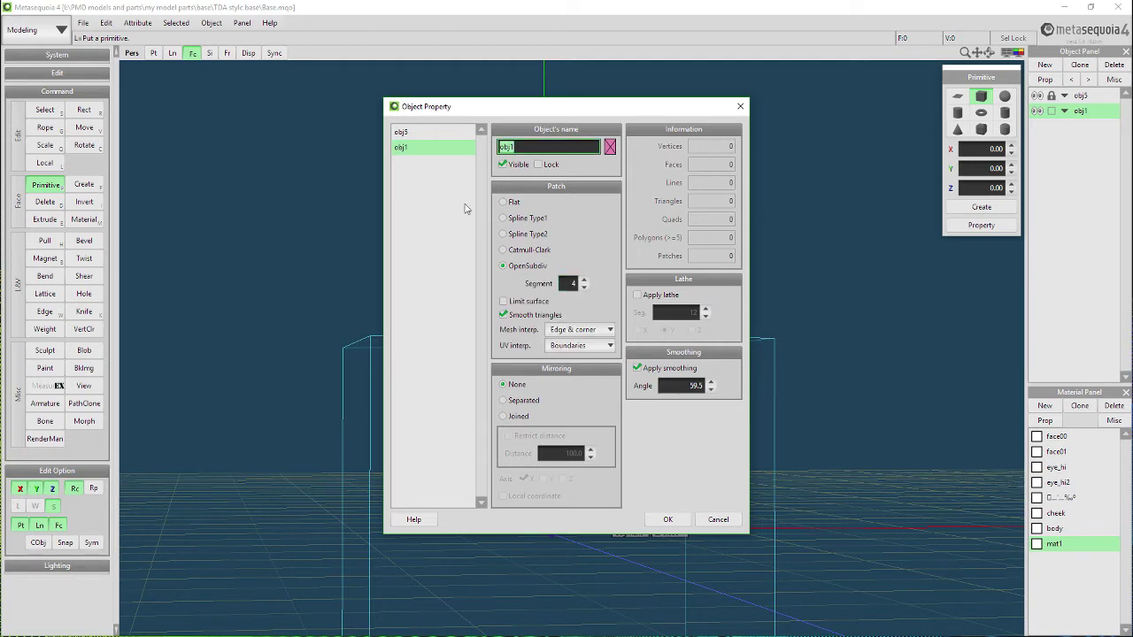
key(Tab)
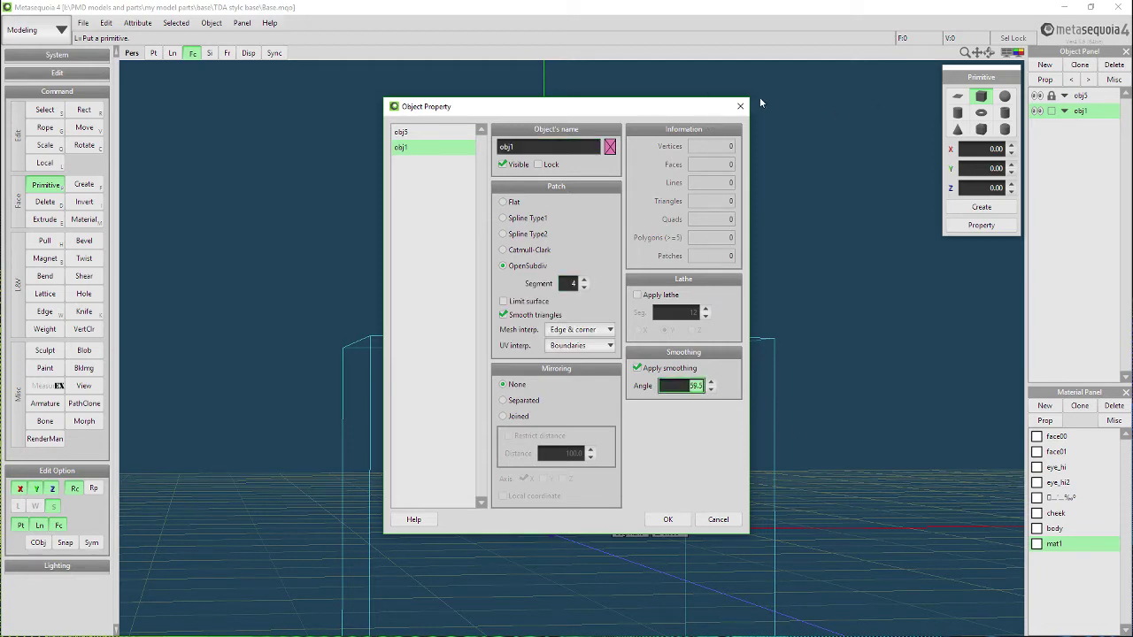
click(668, 520)
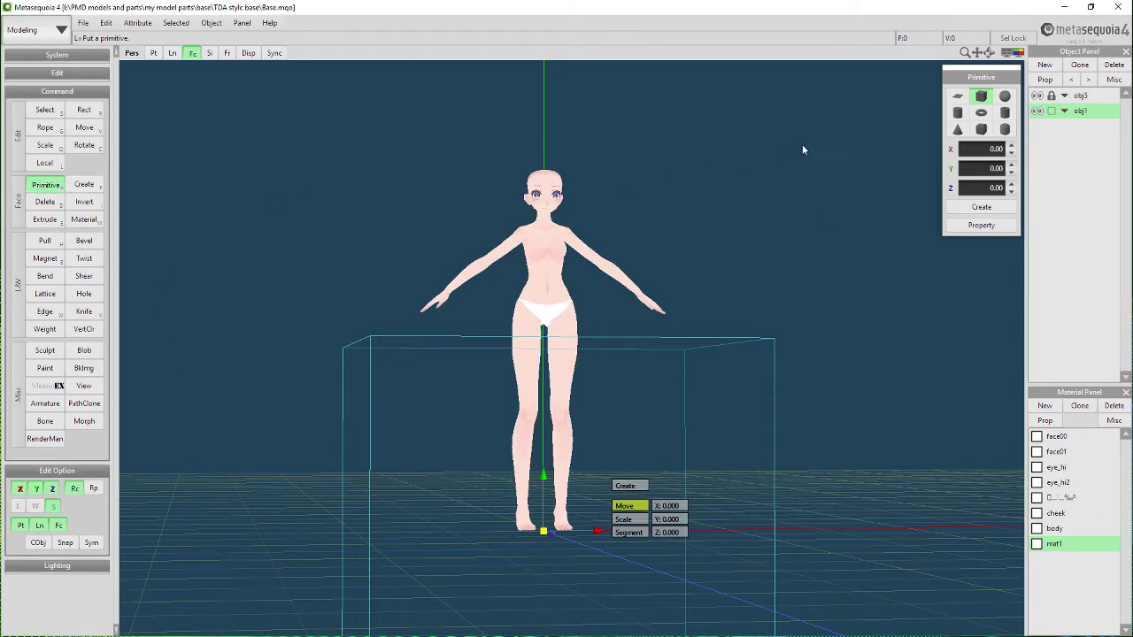
Choose the pipe primitive around the figure and set its U segments to 8.
click(1005, 112)
right_drag(681, 254, 620, 462)
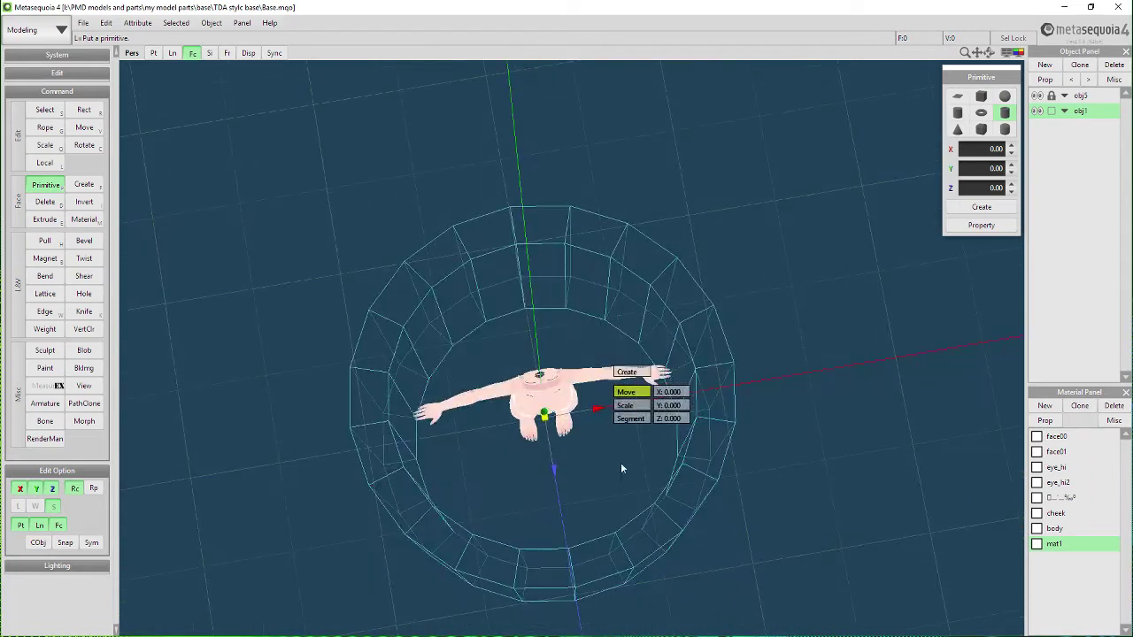
click(630, 418)
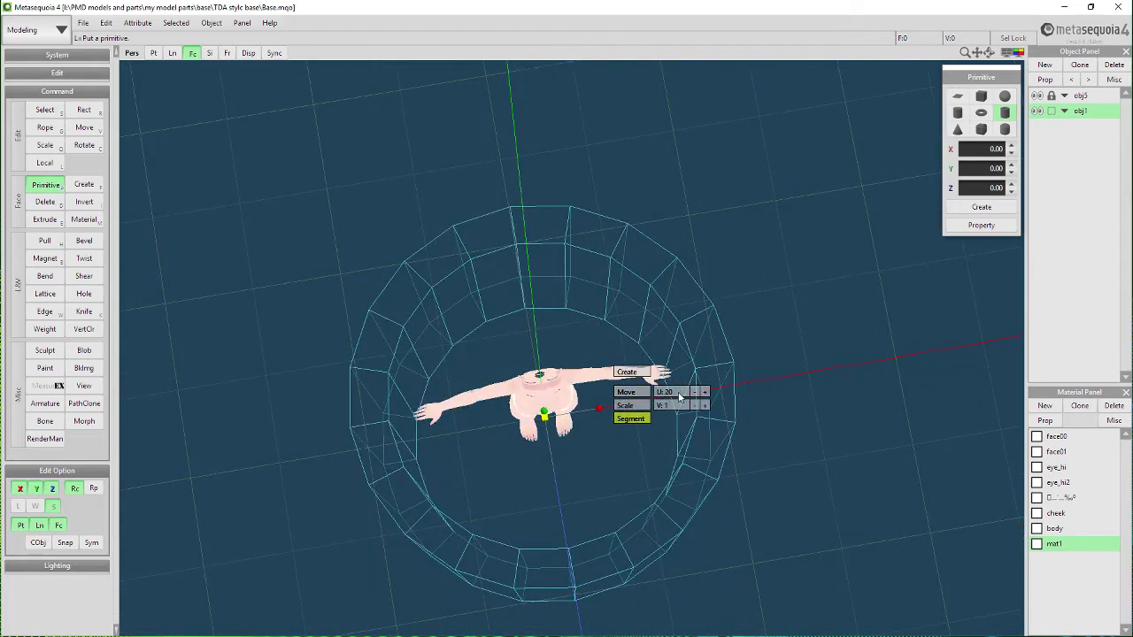
click(680, 392)
text(8)
key(Return)
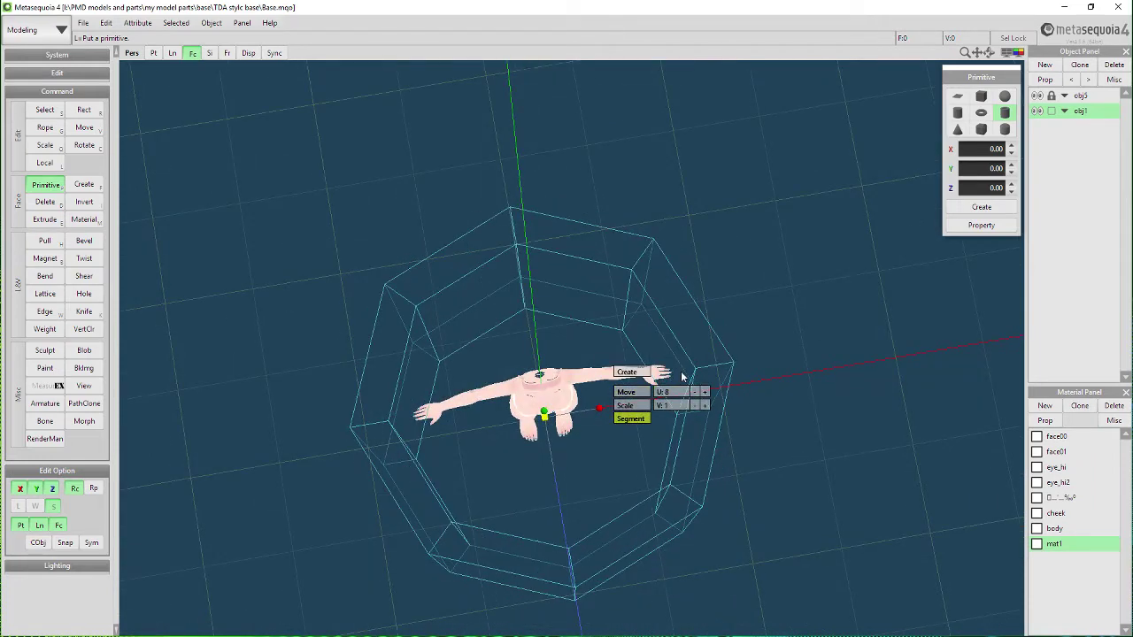
mouse_move(497, 436)
right_down()
mouse_move(485, 437)
mouse_move(497, 436)
right_up()
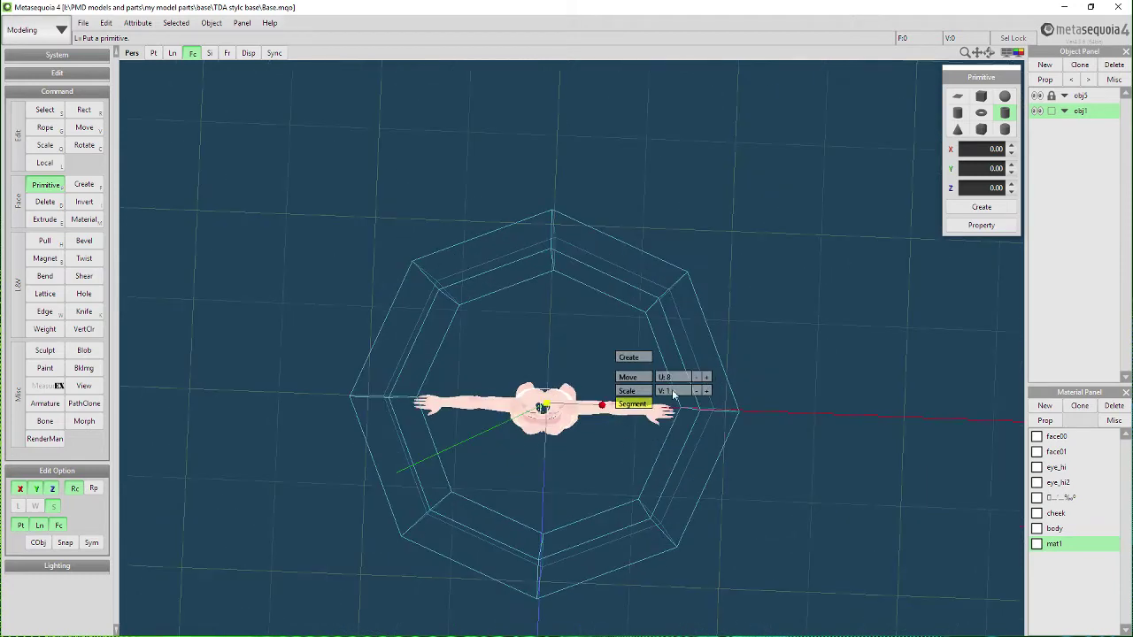
Try the pipe primitive with 12 U segments and return it to 8.
click(706, 378)
click(706, 378)
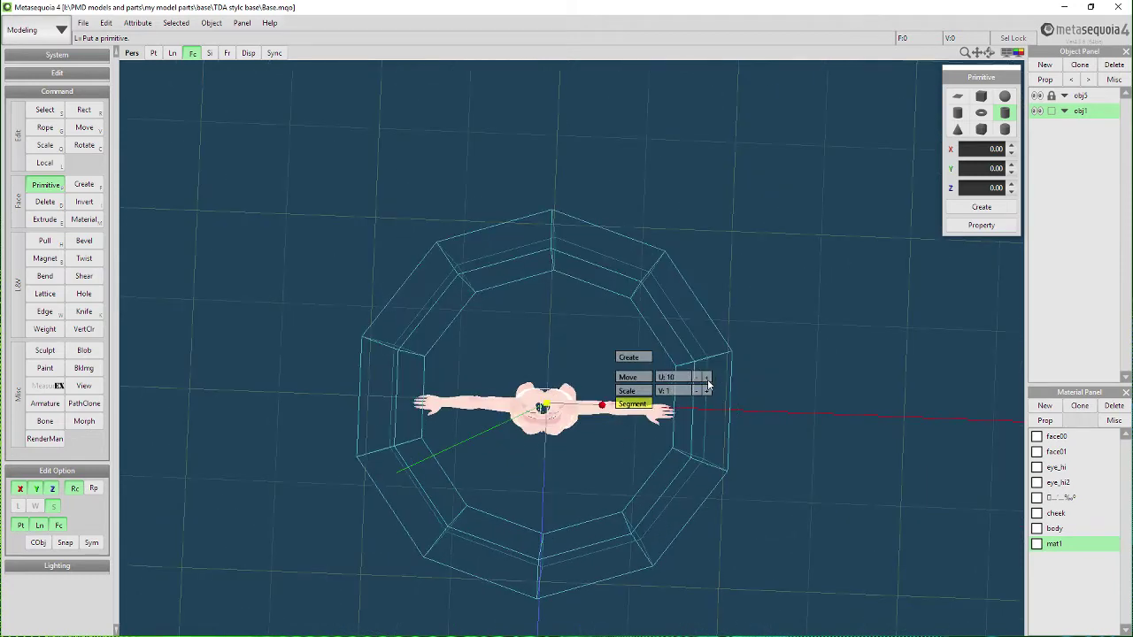
click(706, 378)
click(706, 378)
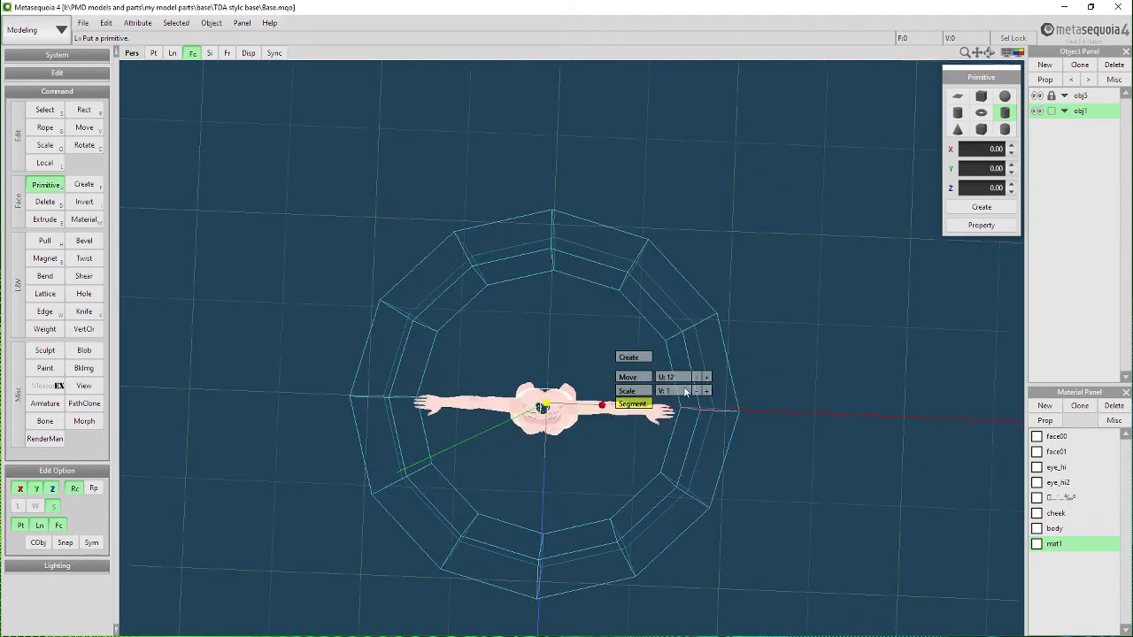
click(695, 377)
click(696, 377)
click(696, 377)
click(695, 377)
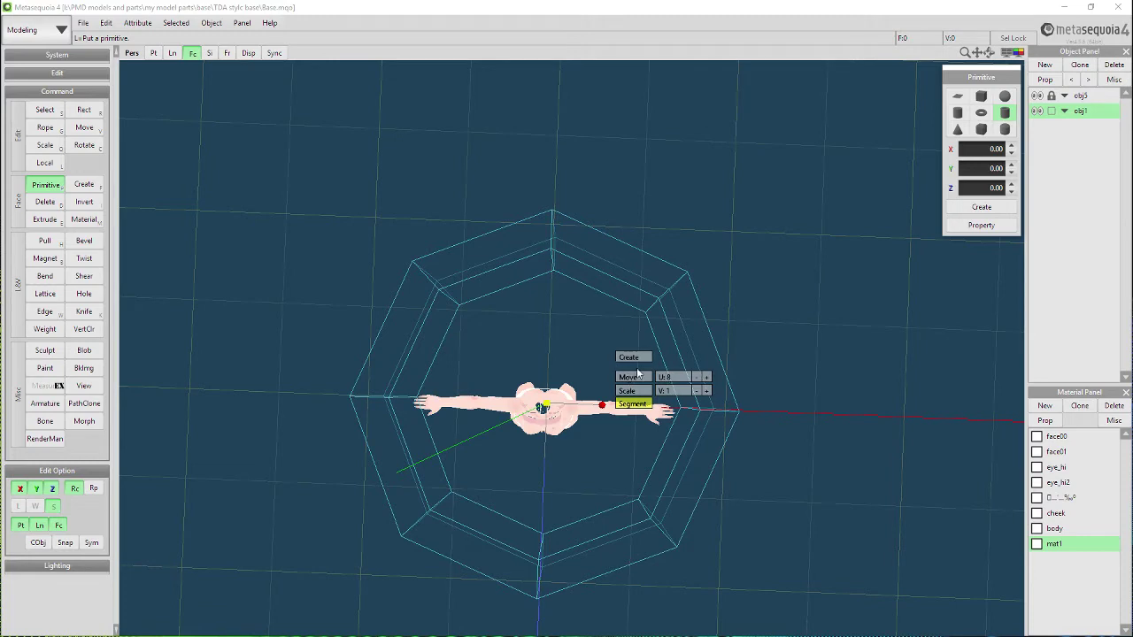
Create the 8-segment pipe in obj1 and turn on the display of subdivision wires.
click(633, 358)
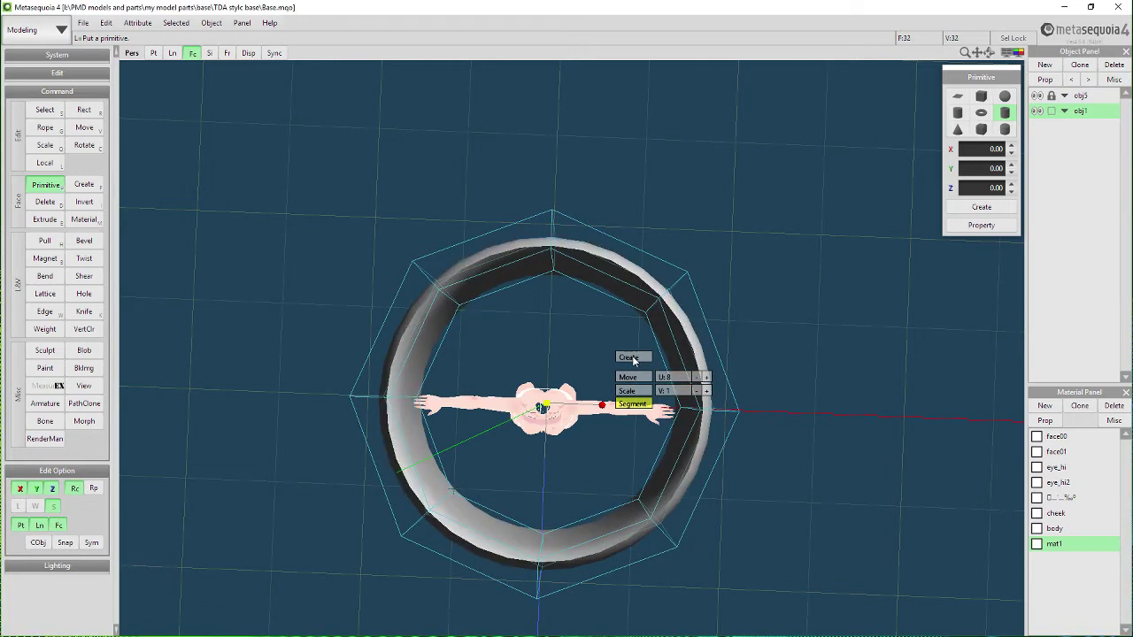
right_drag(528, 441, 525, 239)
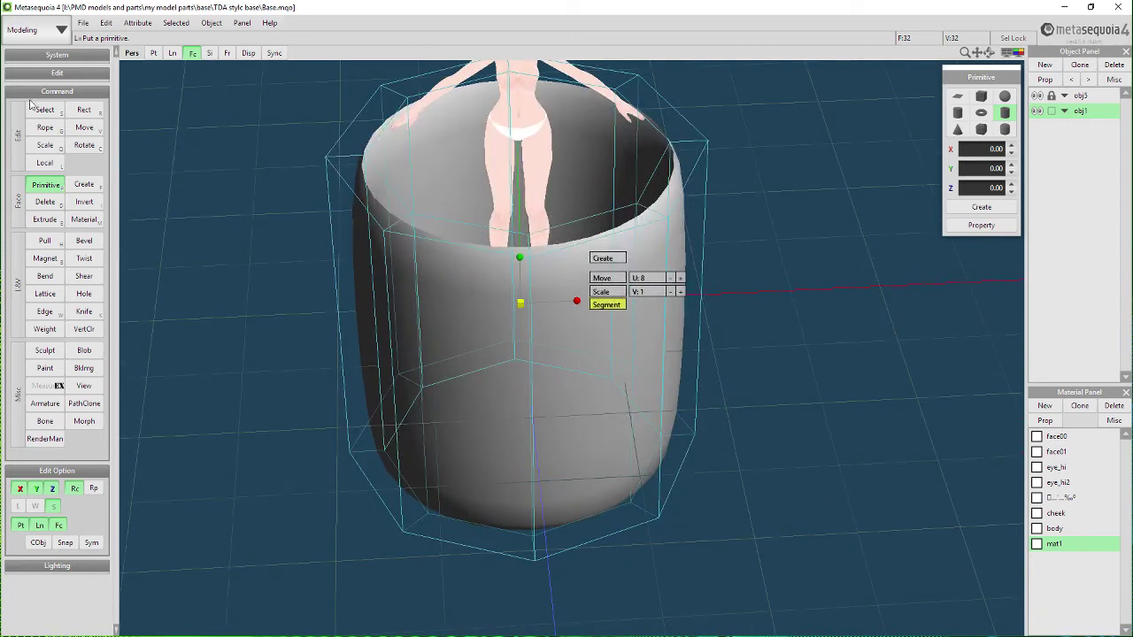
click(249, 53)
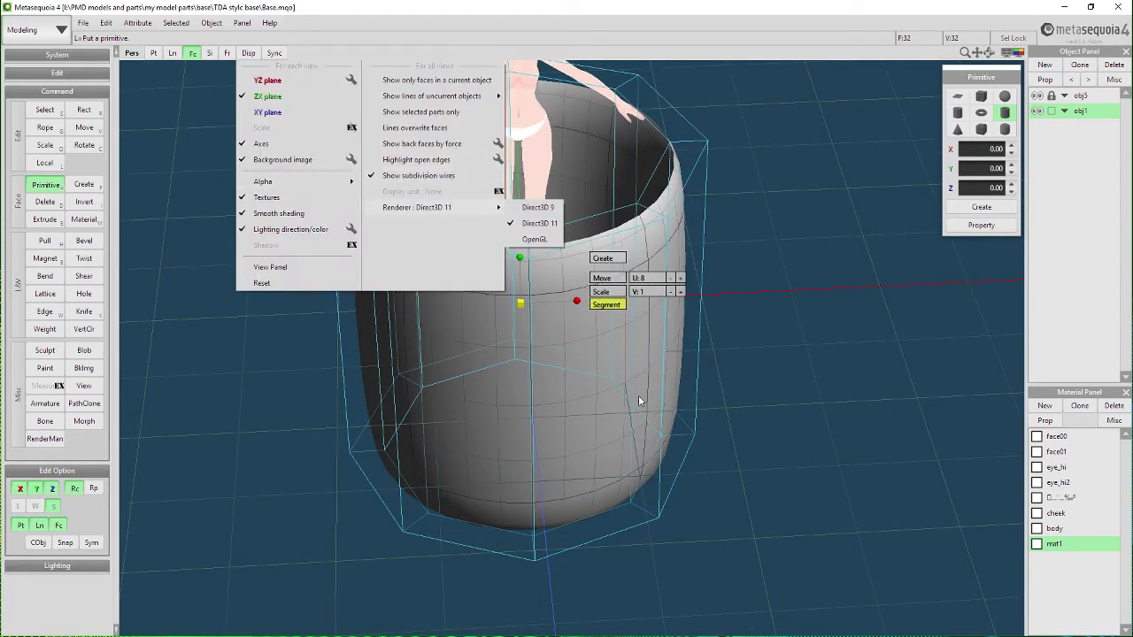
right_drag(638, 395, 784, 455)
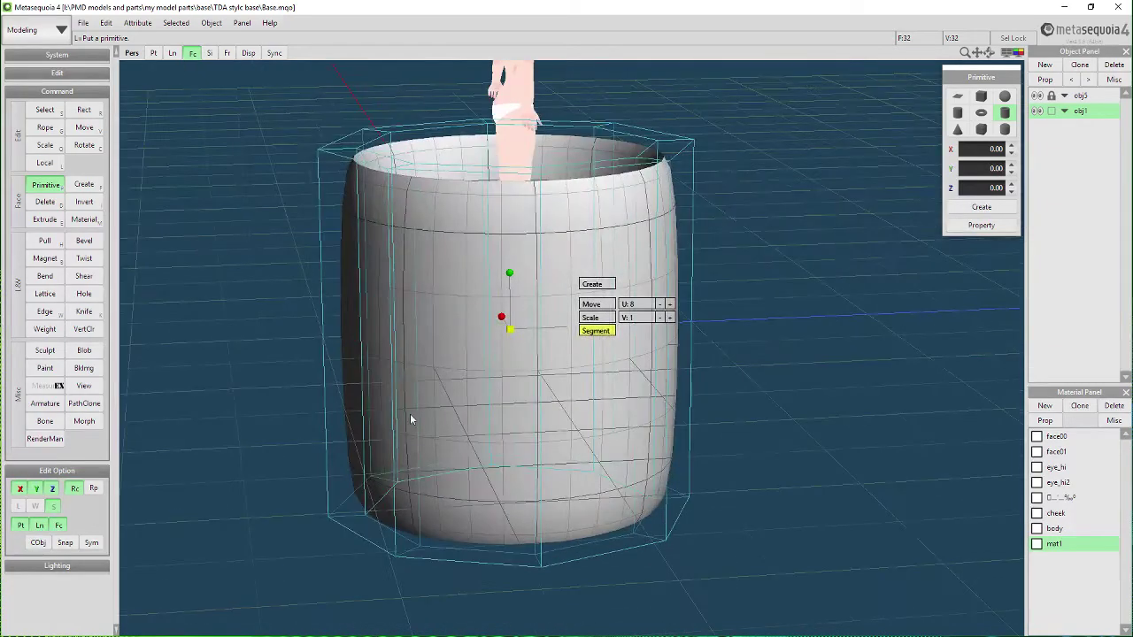
Switch to the Move tool and examine how the side faces of the pipe relate to its smoothed subdivision surface.
key(m)
click(450, 405)
right_drag(451, 401, 521, 404)
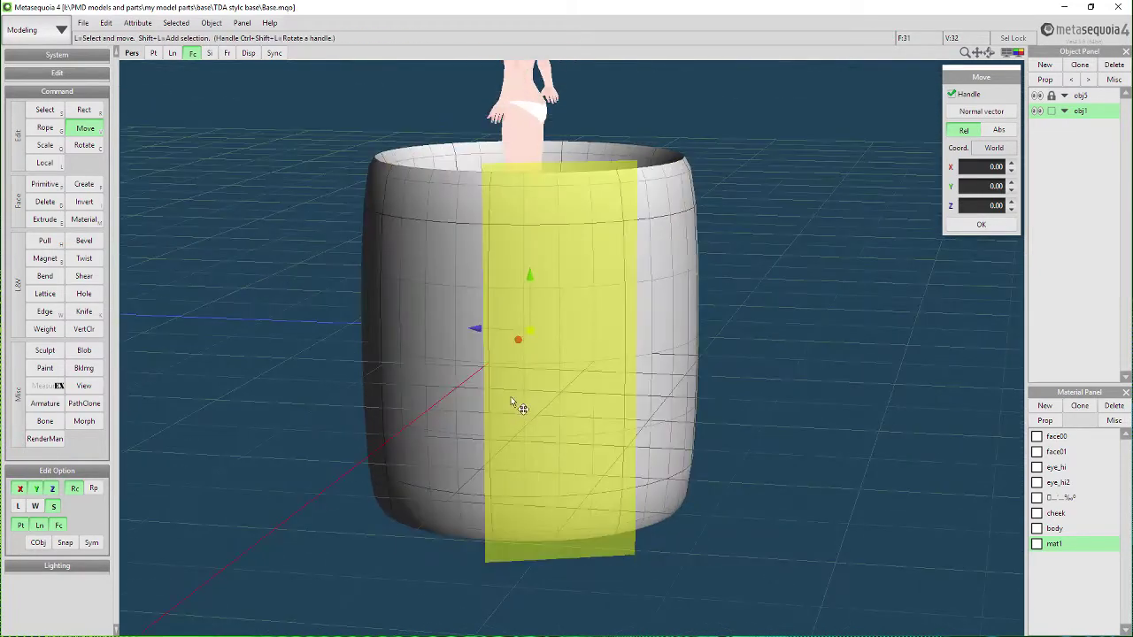
scroll(561, 425, up, 1)
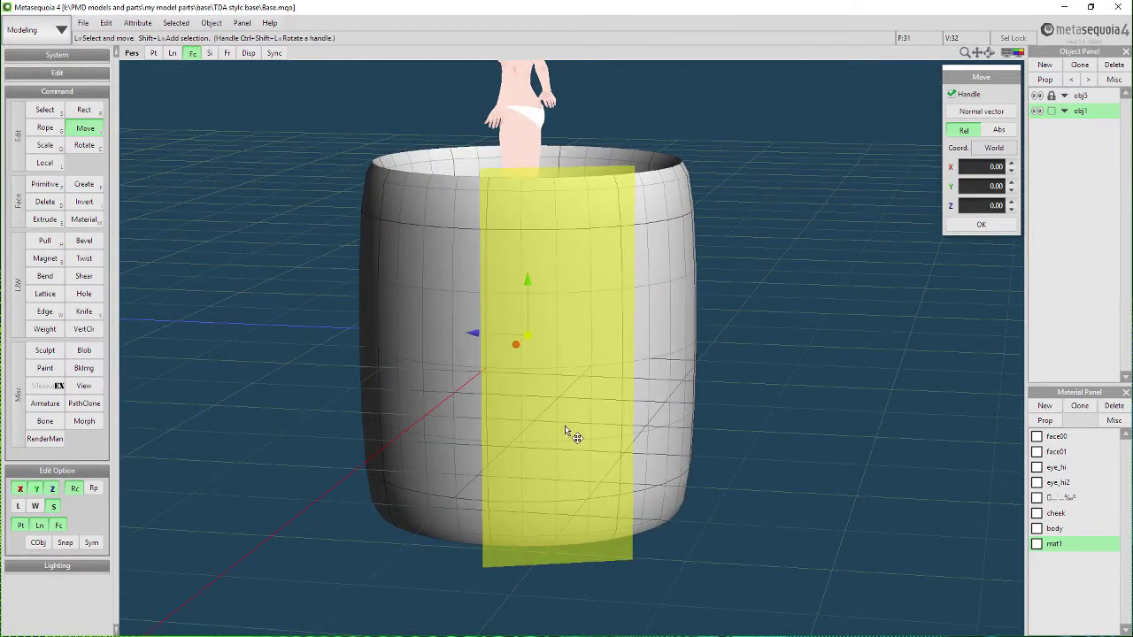
scroll(564, 431, up, 3)
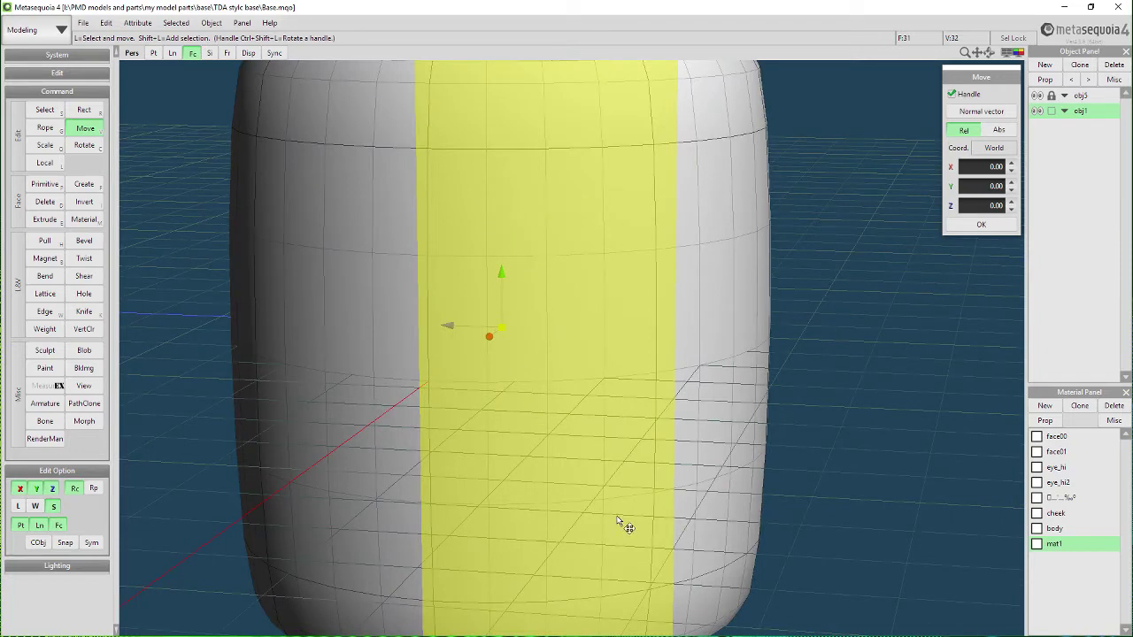
scroll(598, 477, down, 5)
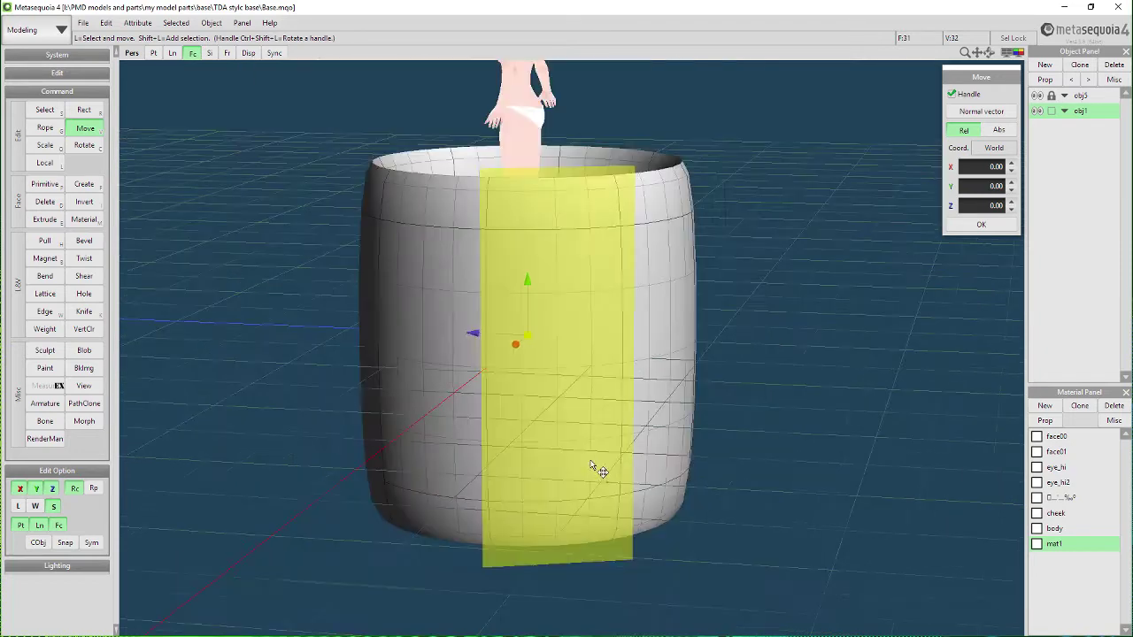
click(461, 370)
drag(461, 370, 529, 396)
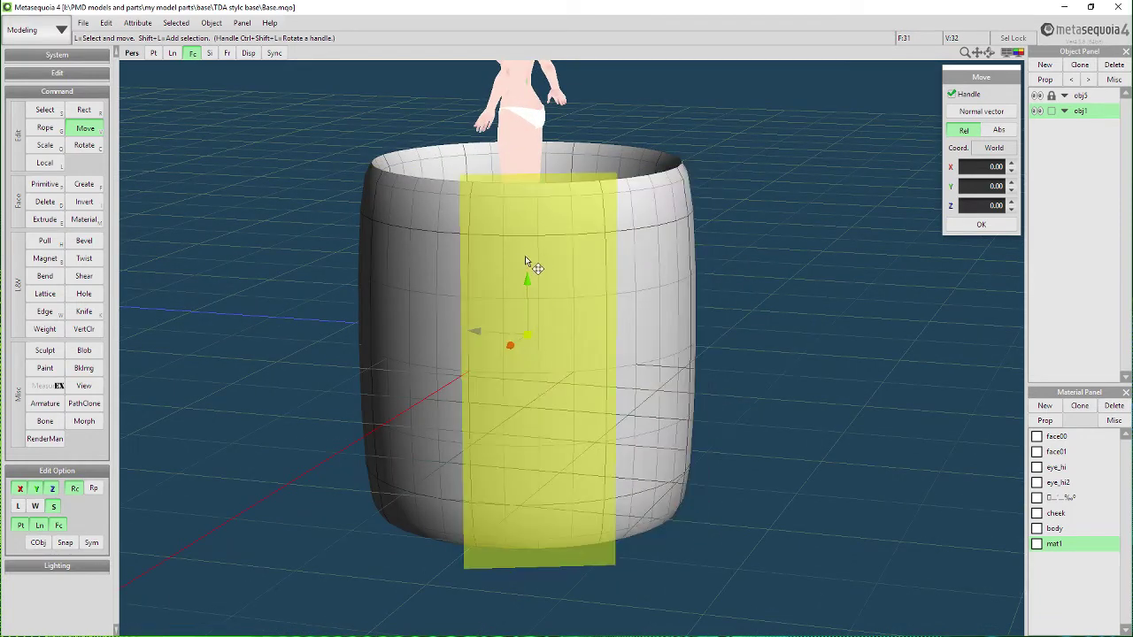
key(ctrl+shift+o)
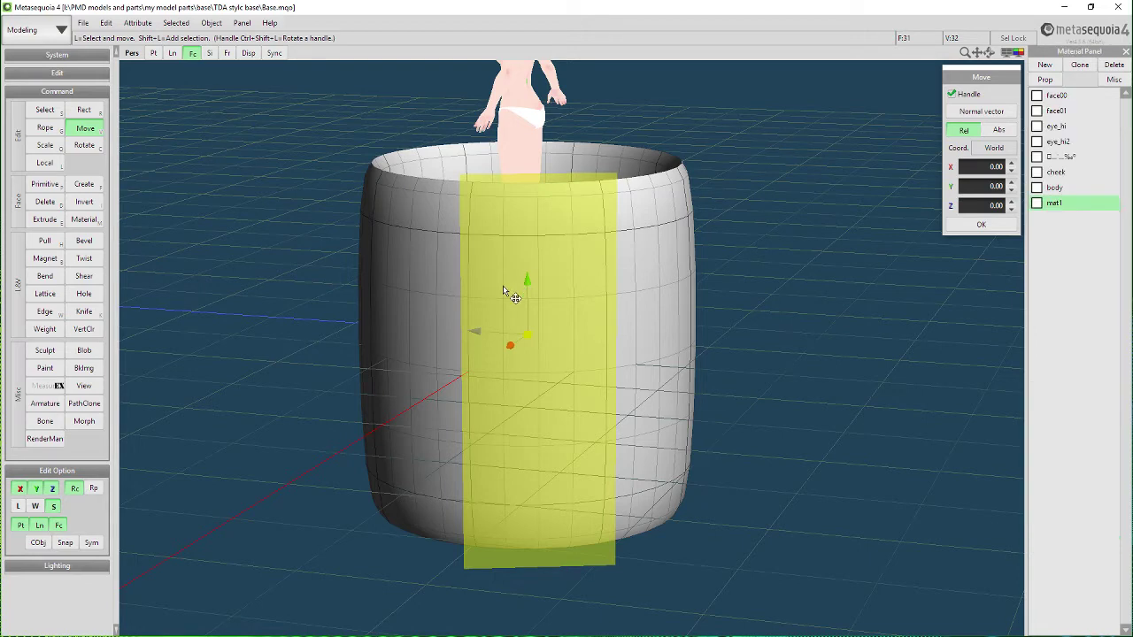
key(ctrl+shift+o)
click(224, 246)
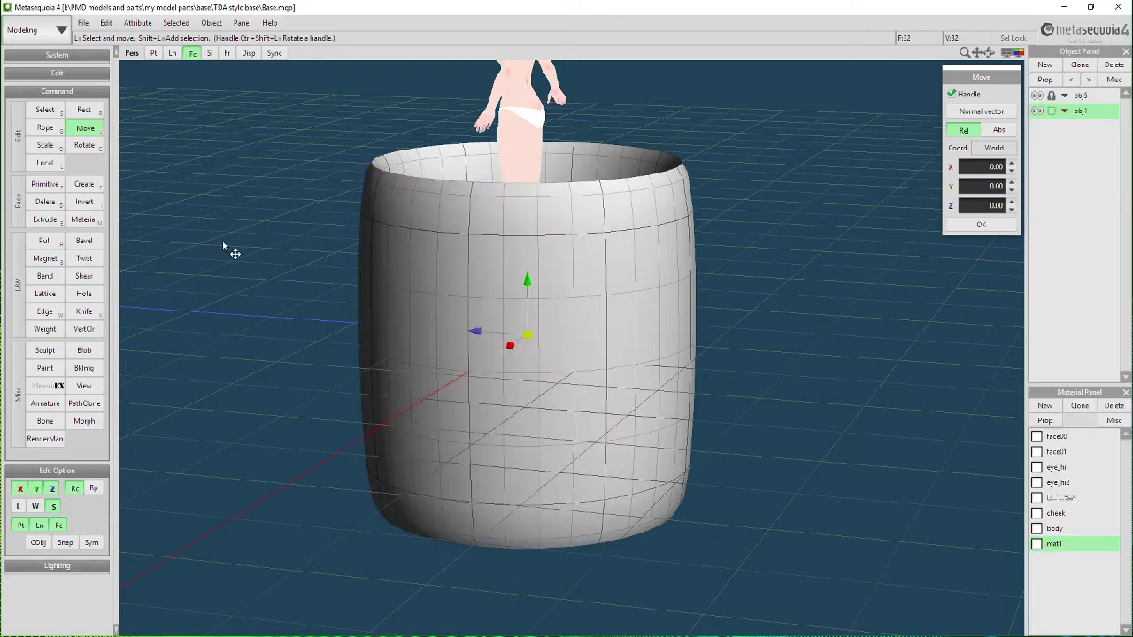
Scale the whole pipe by 0.34 in height and display the mesh lines.
click(44, 146)
drag(528, 282, 403, 287)
click(172, 53)
right_drag(540, 380, 581, 455)
right_drag(631, 407, 662, 407)
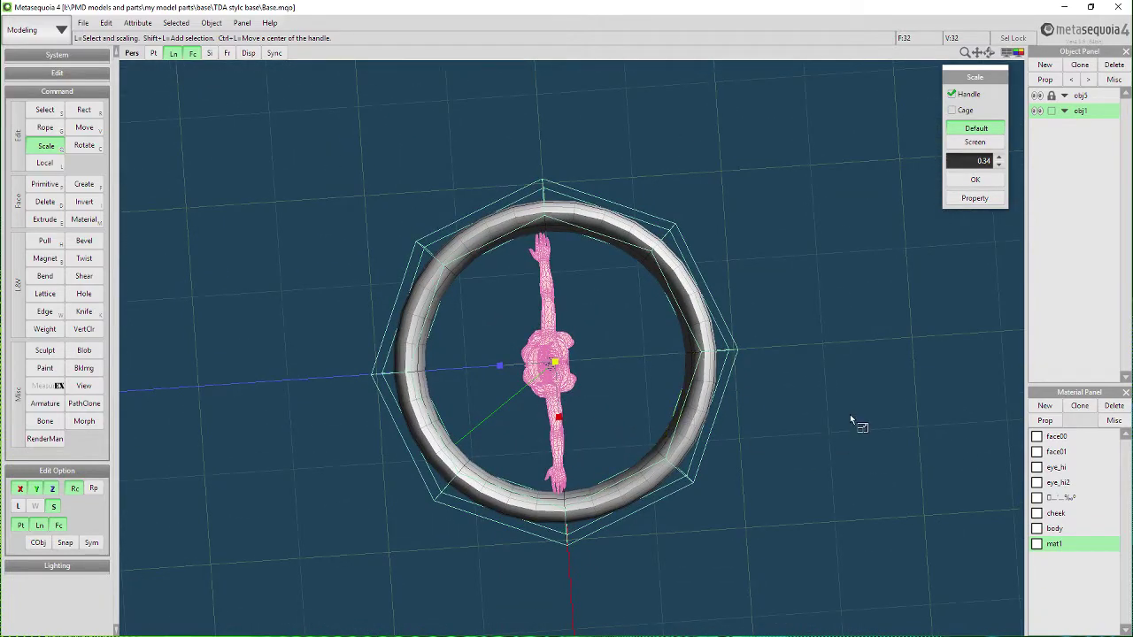
Display the mesh points and scale the front and back middle vertices to 0 along Z, pinching the ring at its centre.
right_drag(852, 416, 678, 410)
right_drag(611, 449, 579, 389)
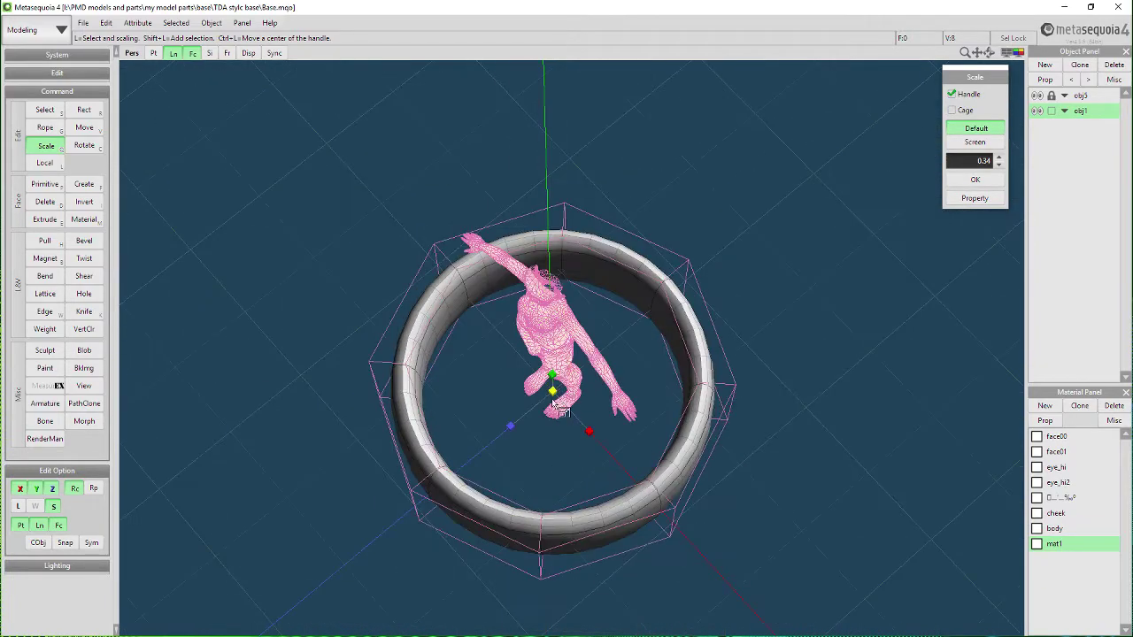
right_drag(500, 469, 491, 447)
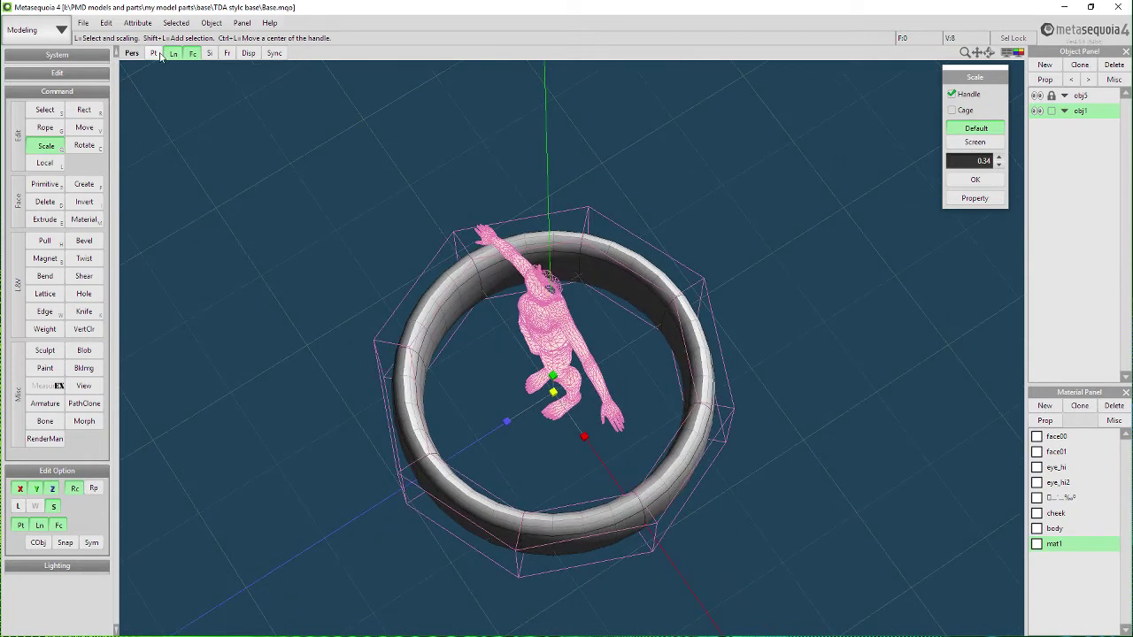
click(154, 53)
right_drag(198, 214, 416, 379)
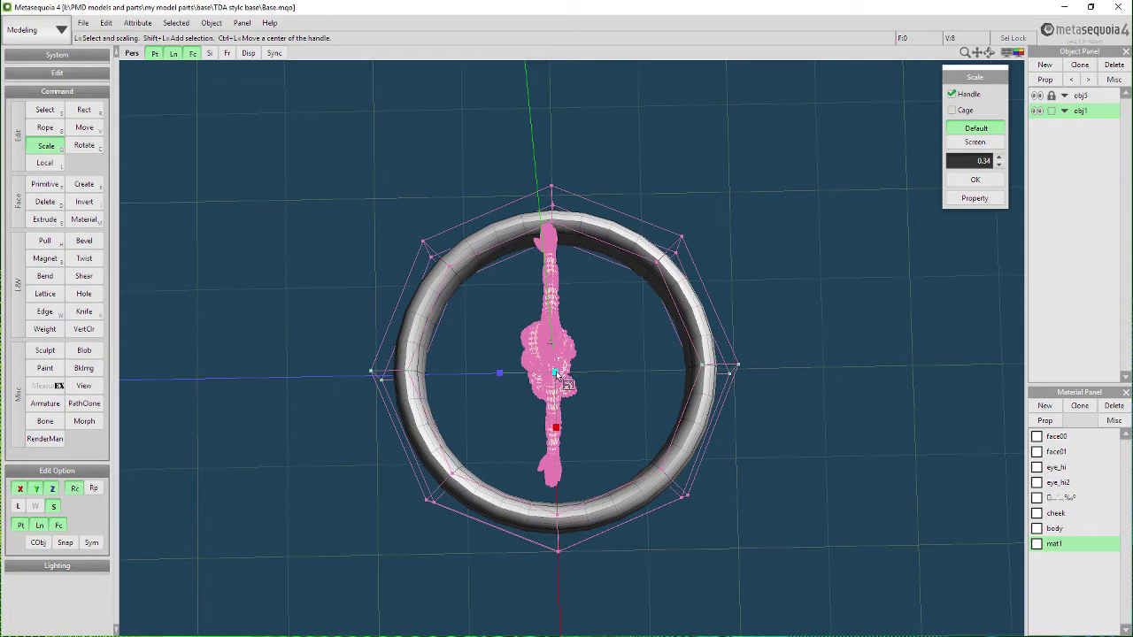
drag(555, 376, 551, 374)
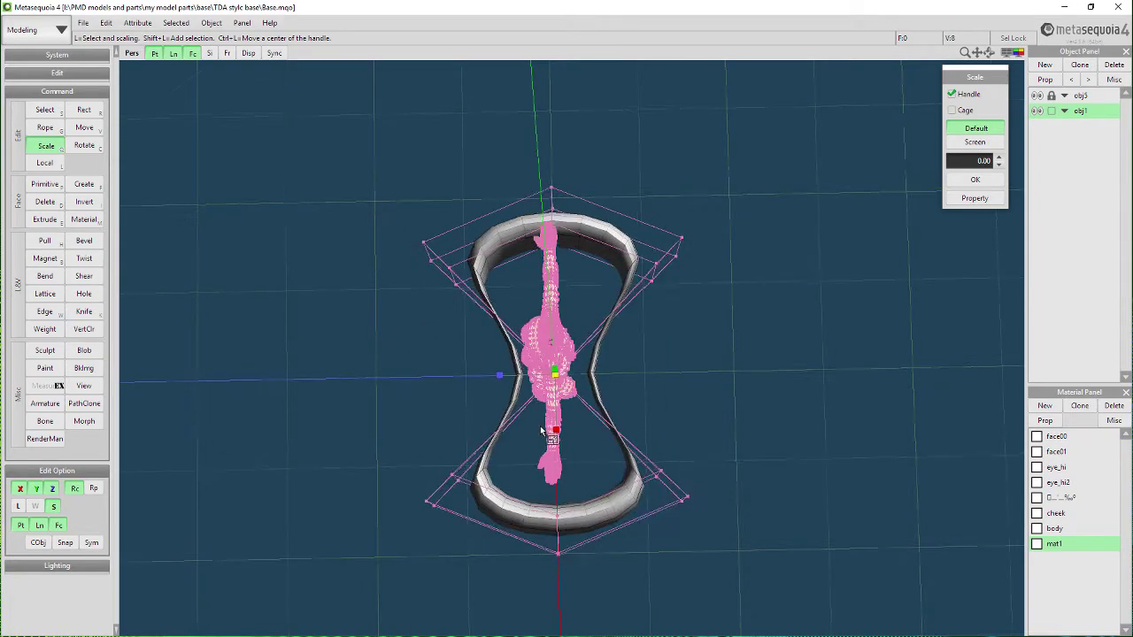
Select the outermost end vertices on both sides of the pinched ring and hide the base figure obj5.
right_drag(540, 405, 766, 437)
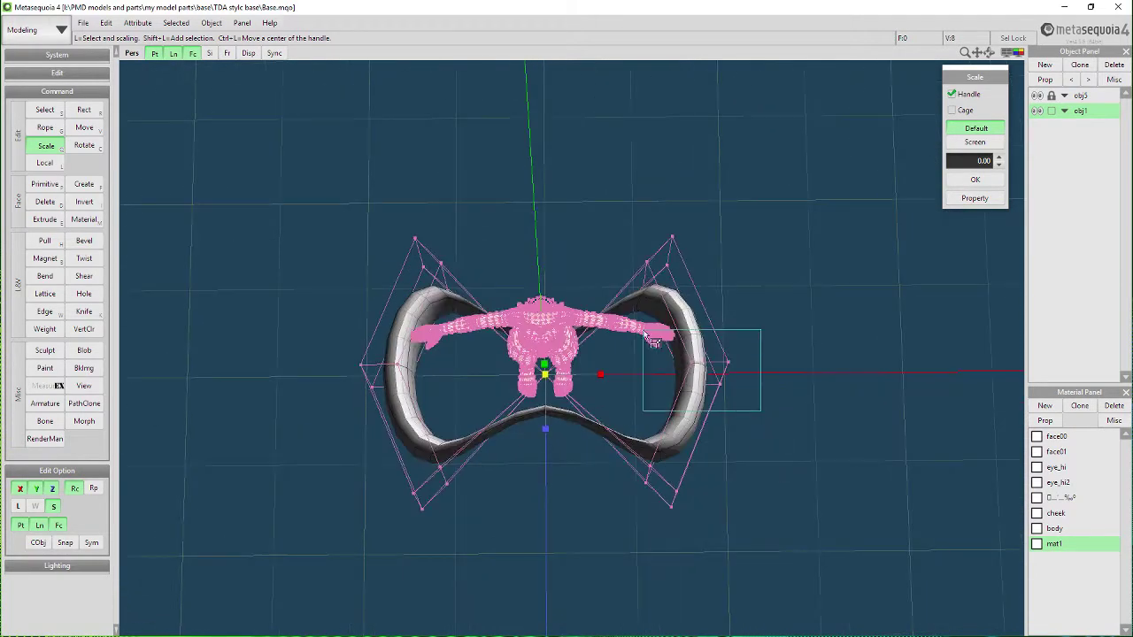
right_drag(446, 404, 449, 455)
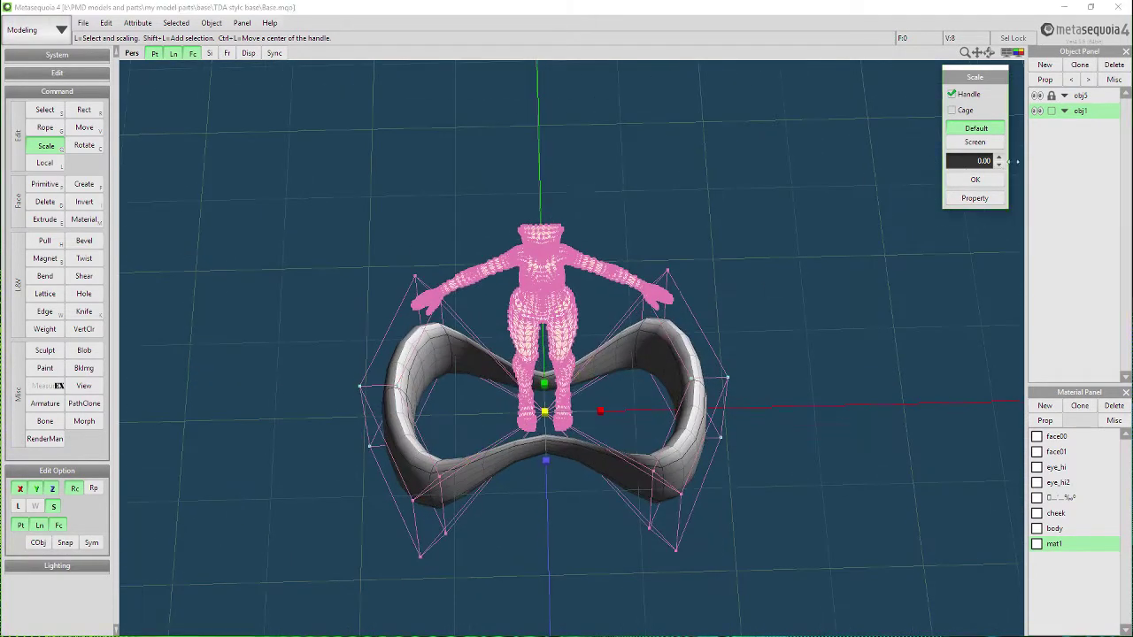
click(1036, 95)
right_drag(513, 416, 510, 435)
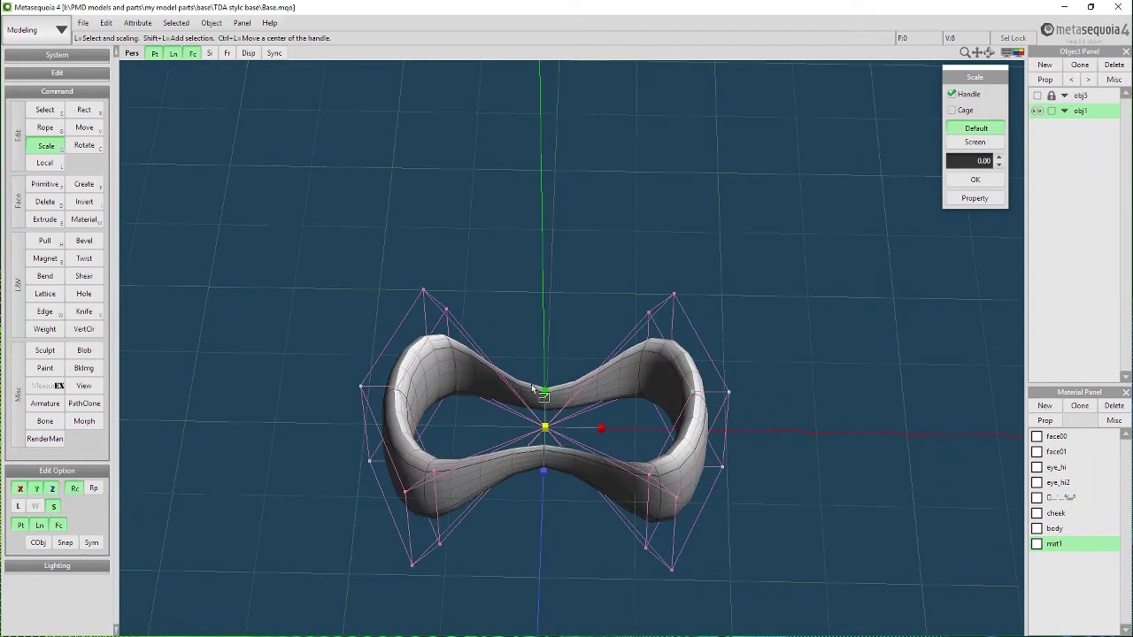
Scale the outermost end vertices by 1.39 in height and 1.09 along X.
drag(549, 401, 552, 396)
right_drag(552, 396, 575, 475)
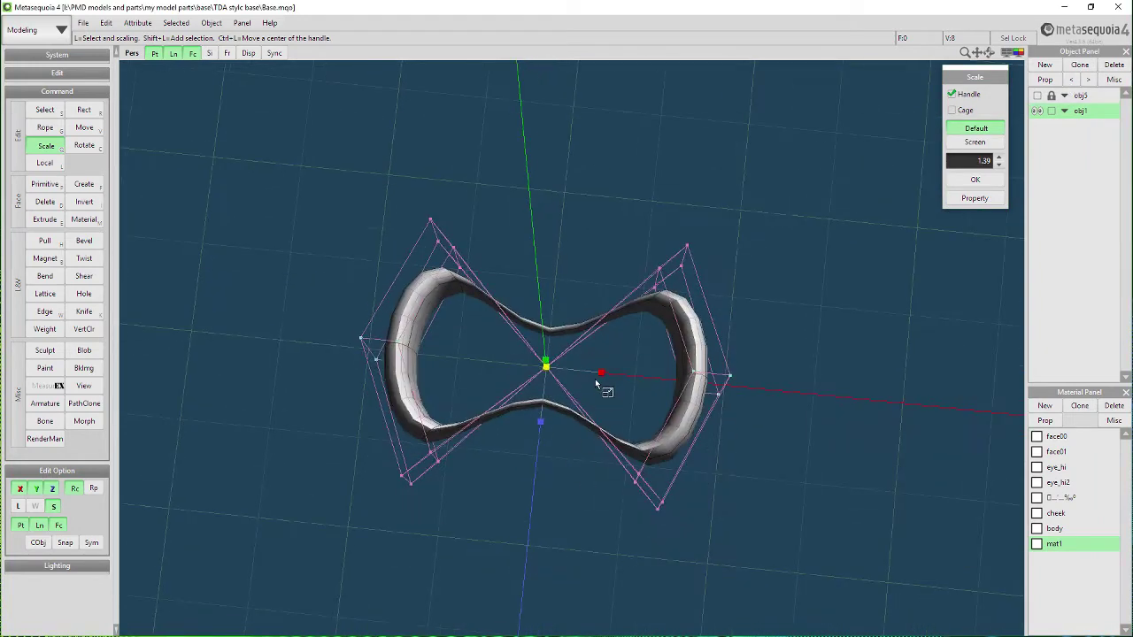
drag(601, 373, 652, 539)
Select the four corner vertex groups of the loops and scale them inward along X.
ctrl+click(637, 501)
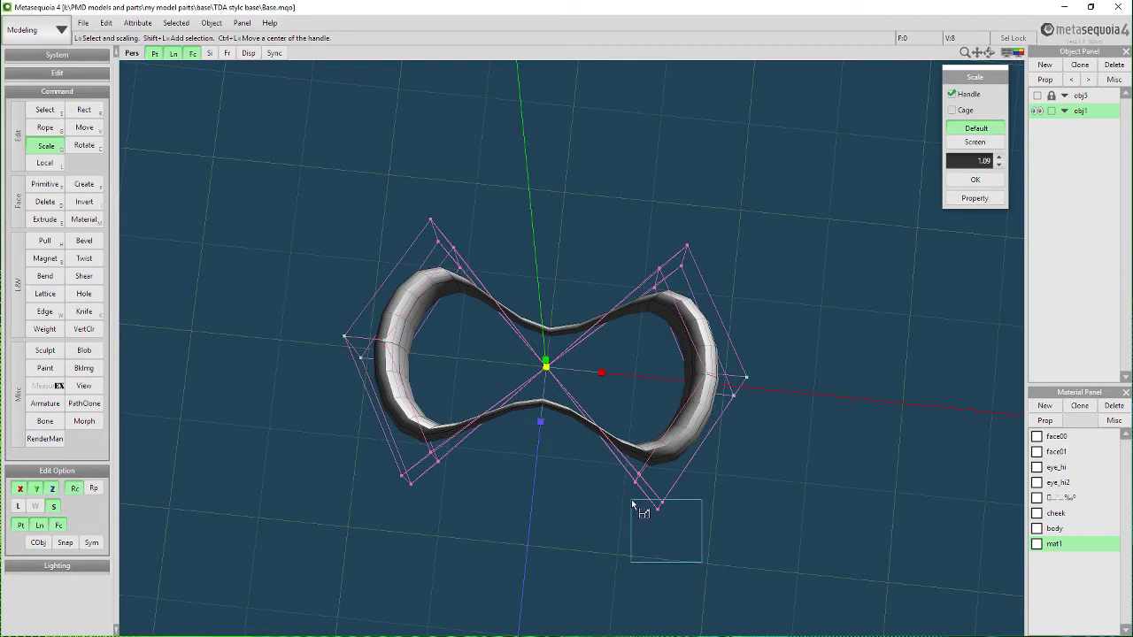
shift+drag(373, 468, 373, 467)
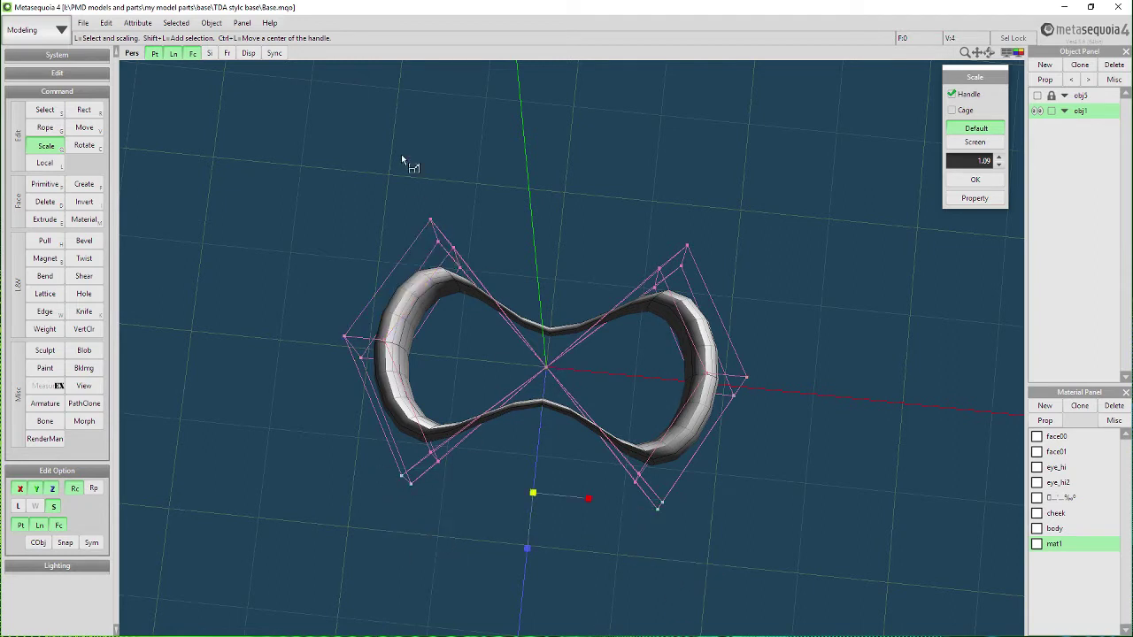
shift+drag(444, 247, 445, 247)
shift+drag(693, 154, 677, 306)
mouse_move(603, 376)
mouse_down()
mouse_move(578, 375)
mouse_move(602, 372)
mouse_up()
Use the Knife's Continual cut to add an edge across each of the four sections between the pinched centre and the corners.
key(k)
right_drag(637, 607, 599, 484)
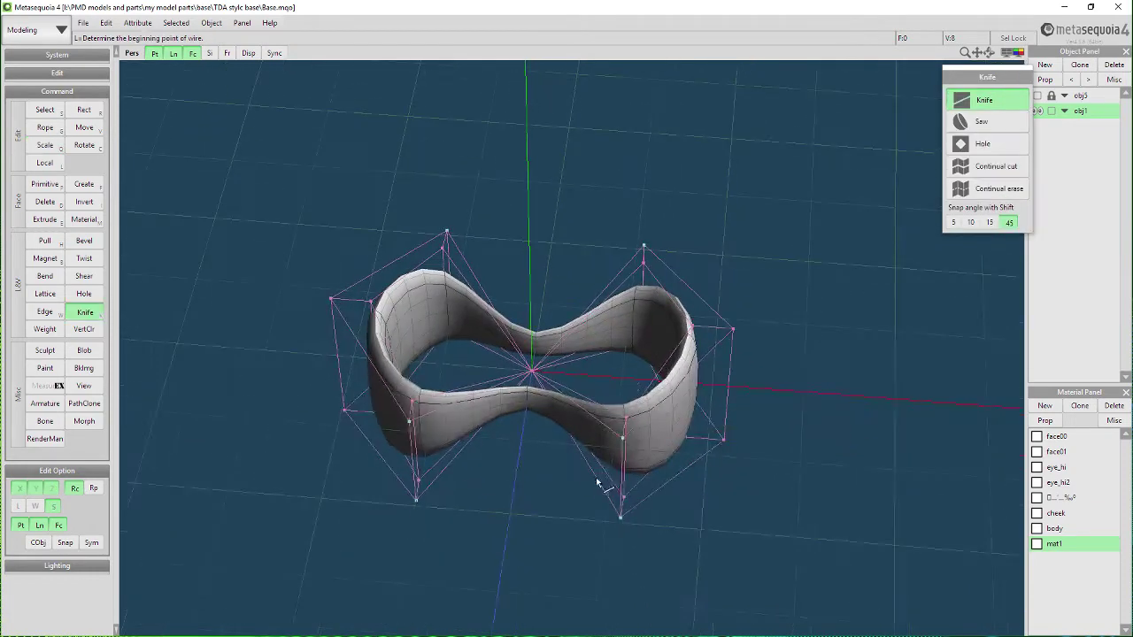
scroll(626, 466, up, 3)
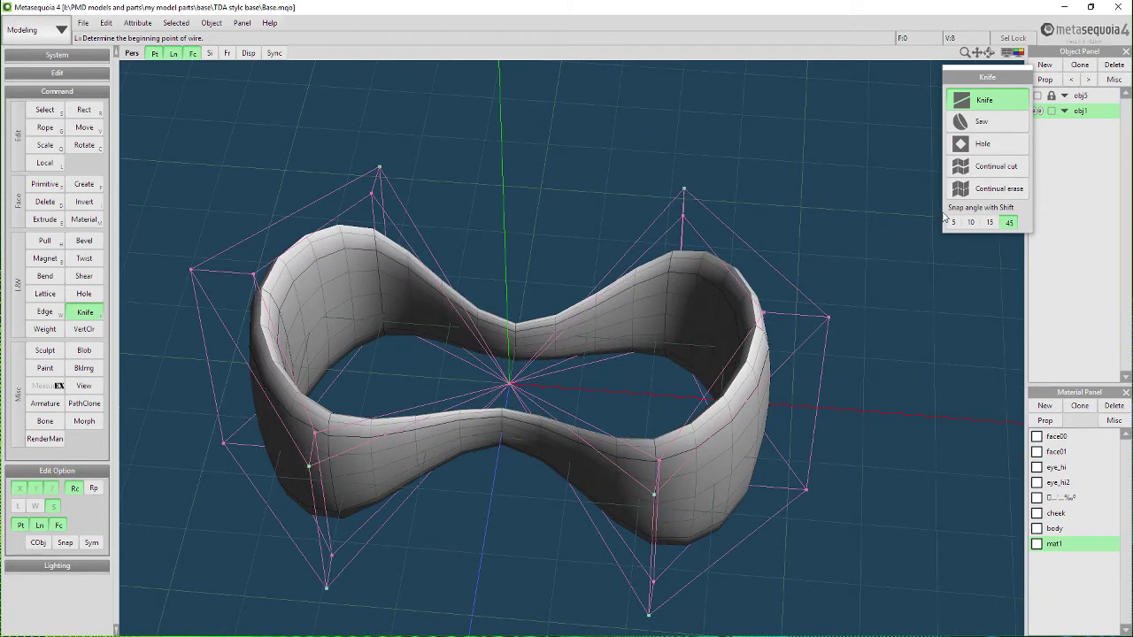
click(996, 166)
right_drag(691, 416, 635, 440)
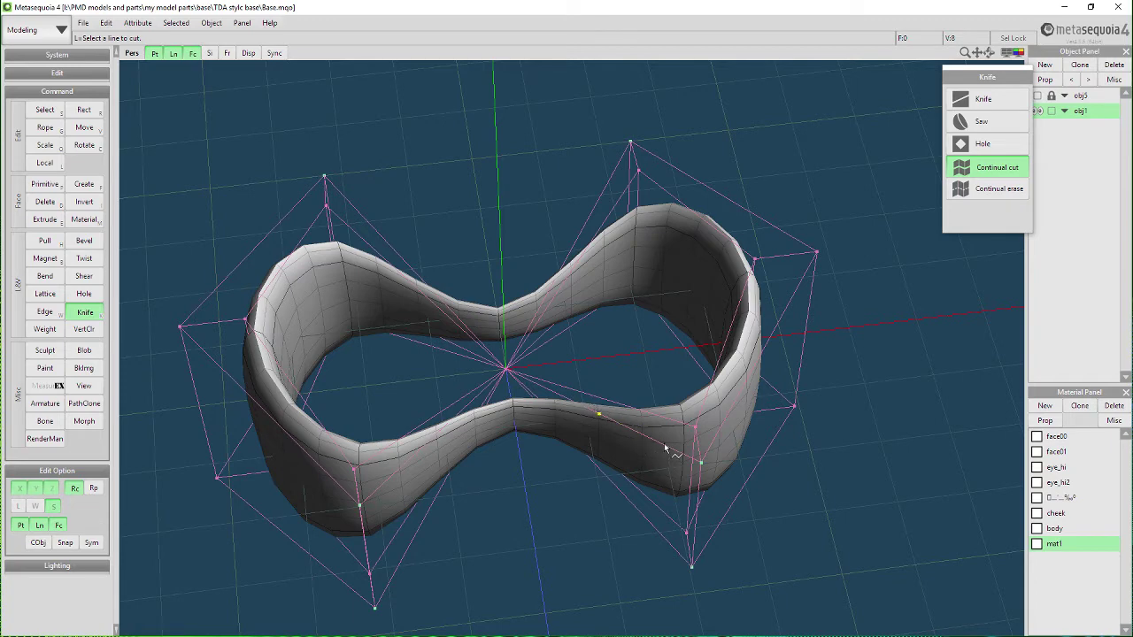
drag(661, 452, 661, 451)
drag(645, 412, 652, 420)
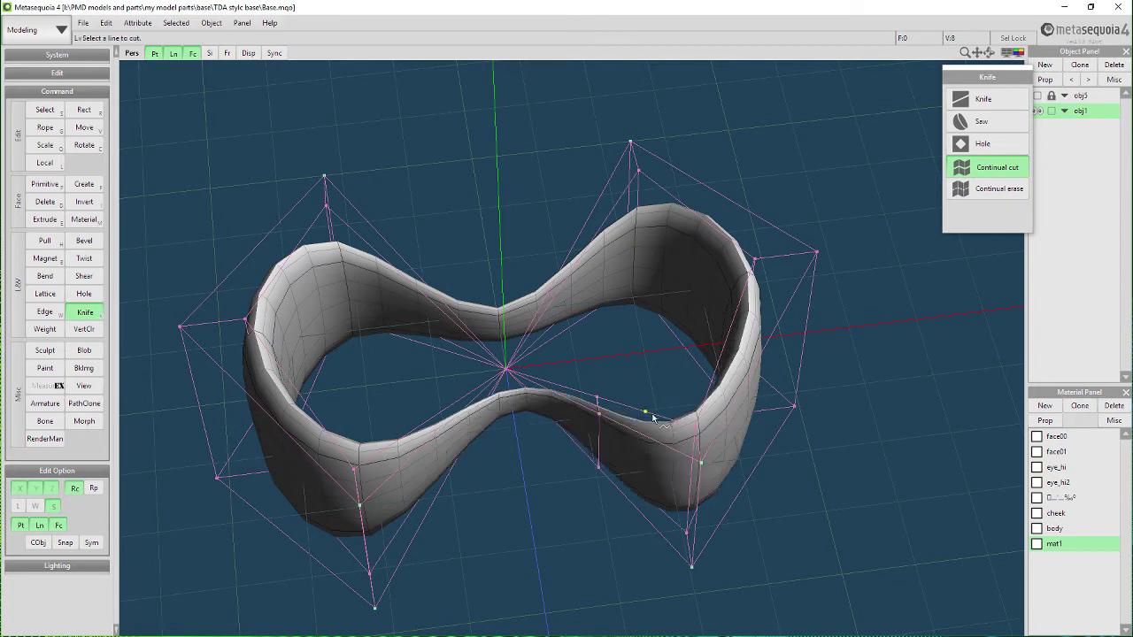
click(390, 449)
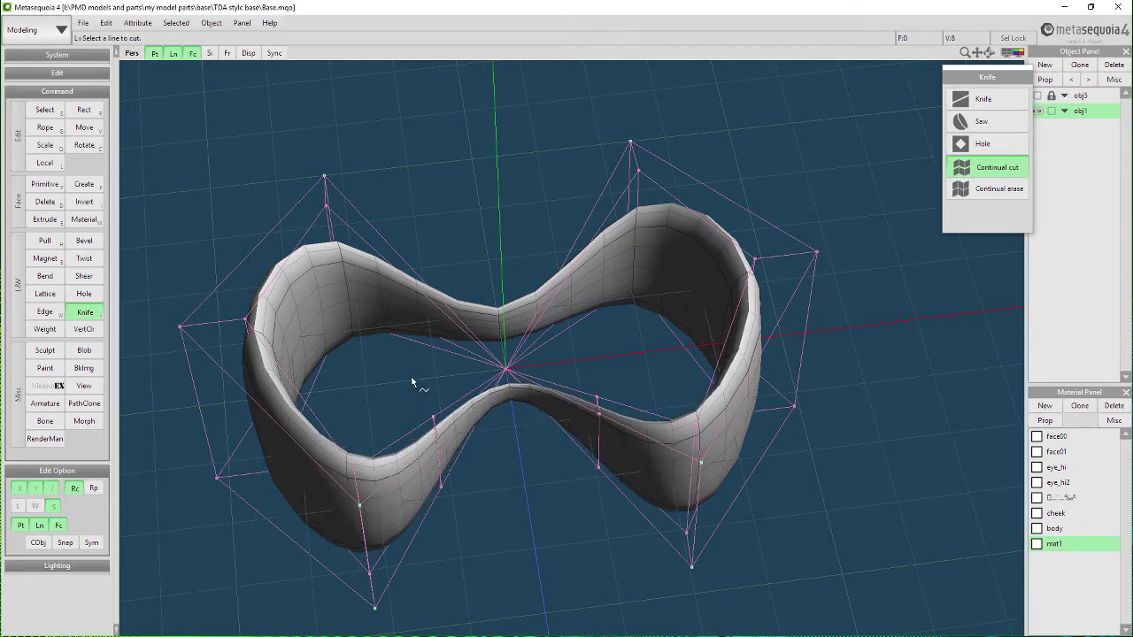
click(411, 271)
Select both back corner vertex groups and move them 12.48 along Z toward the centre.
right_drag(579, 266, 677, 398)
right_drag(478, 474, 518, 503)
key(m)
drag(317, 76, 406, 232)
shift+drag(563, 92, 729, 274)
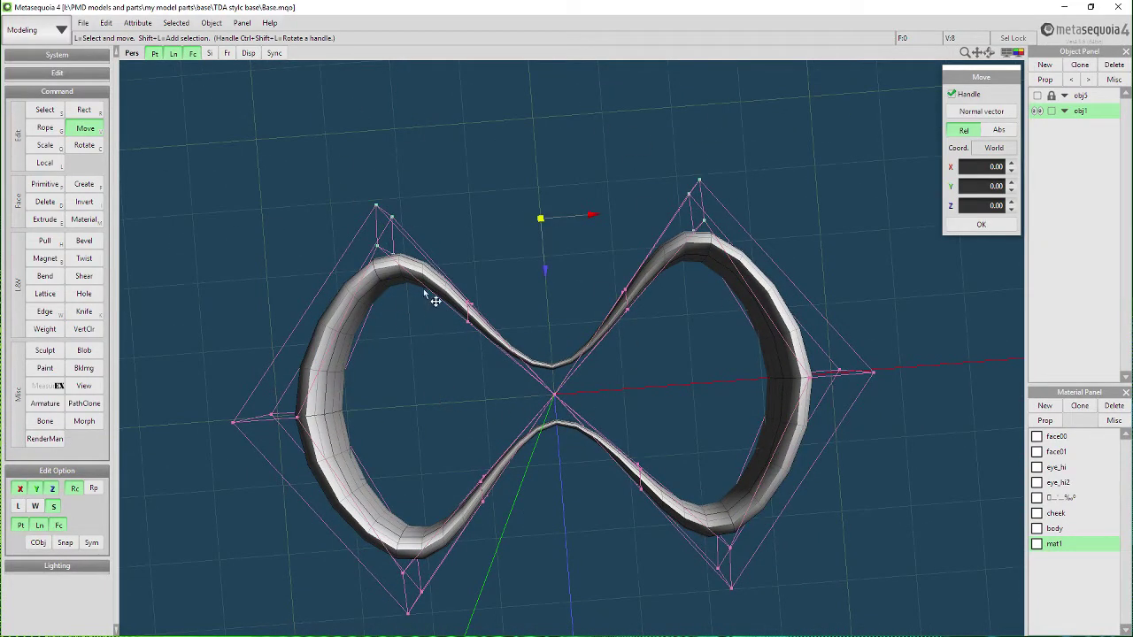
drag(546, 278, 543, 307)
Select both front corner vertex groups and move them -21.92 along Z toward the centre.
right_drag(543, 307, 497, 566)
drag(498, 564, 299, 412)
shift+drag(797, 554, 562, 398)
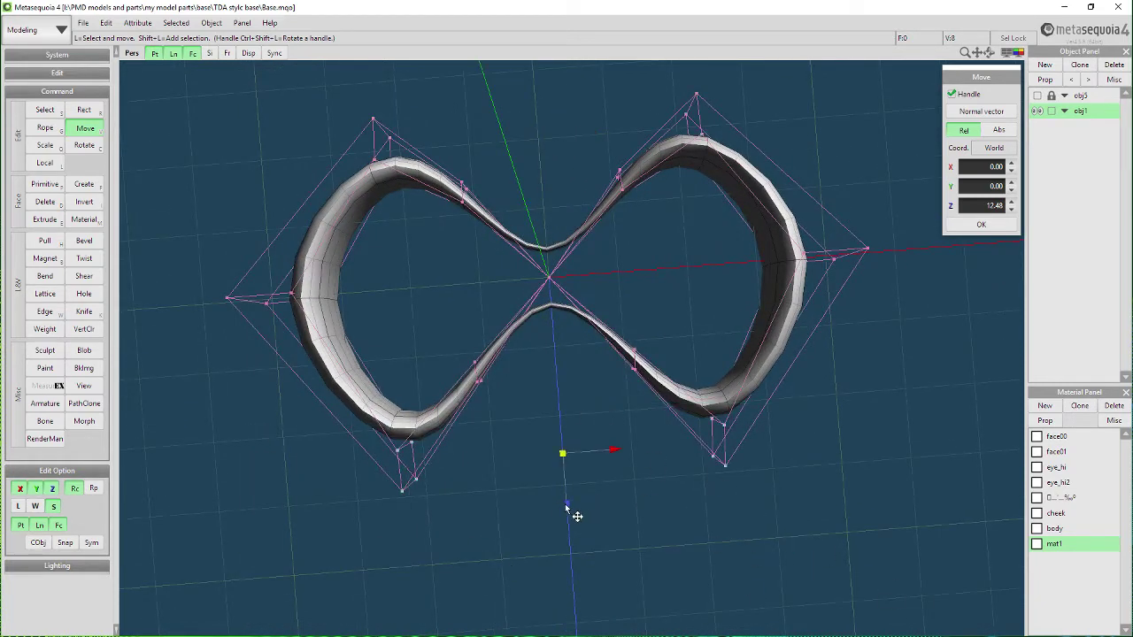
drag(568, 504, 566, 457)
right_drag(567, 458, 620, 499)
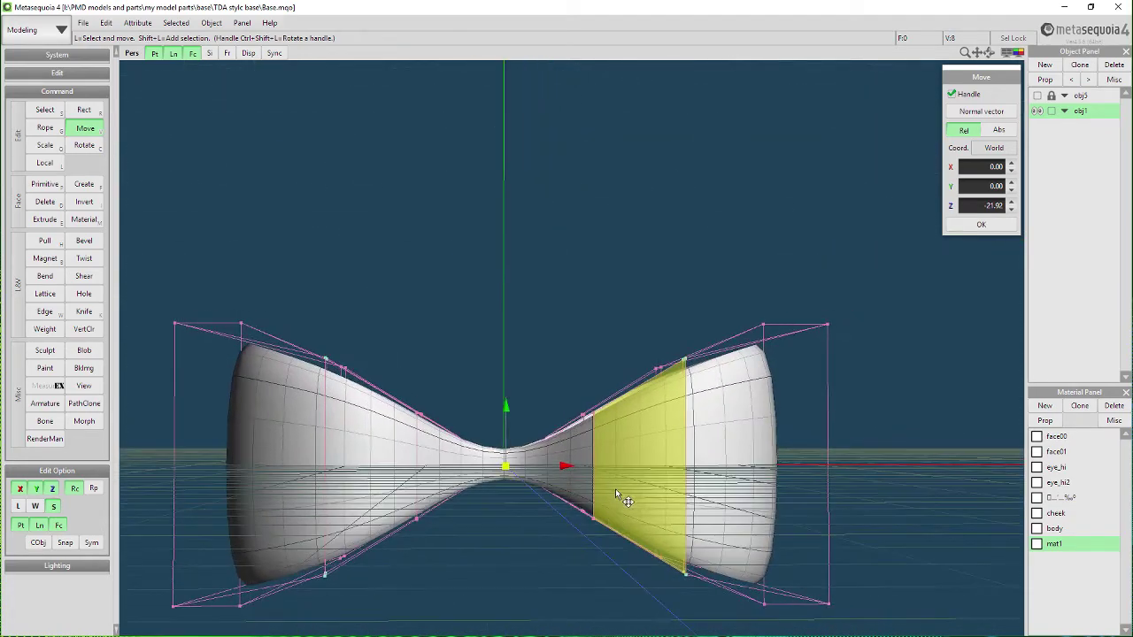
Select the whole bow mesh, try scaling it by 0.75 along Z, and undo the scaling.
right_drag(472, 454, 501, 410)
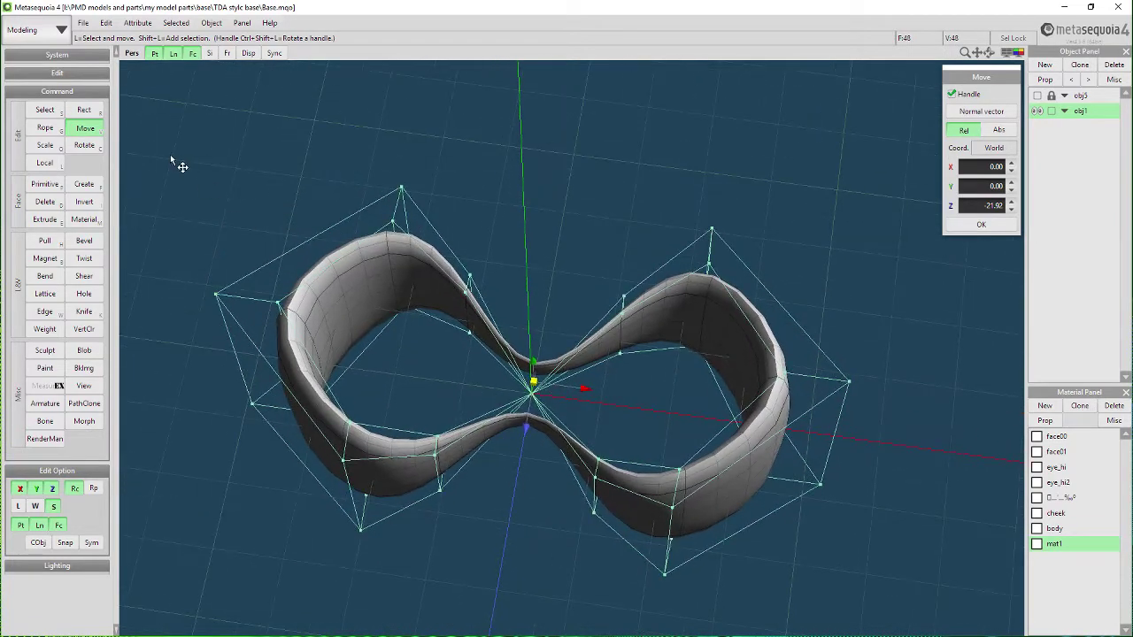
click(36, 148)
drag(523, 433, 563, 485)
right_drag(563, 485, 616, 370)
key(ctrl+z)
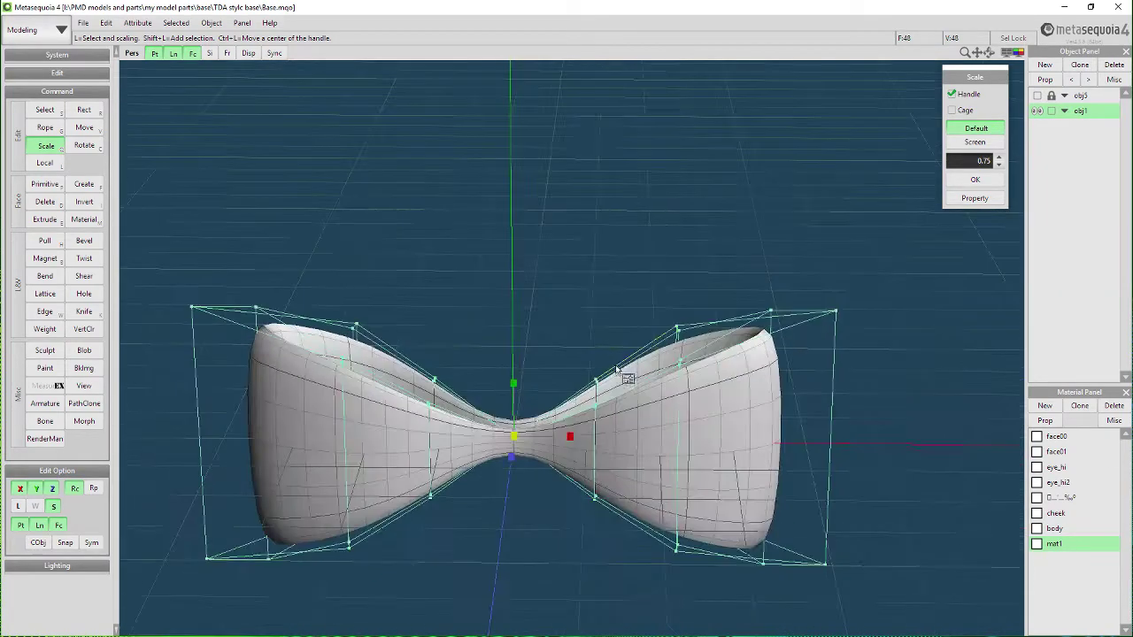
right_drag(545, 308, 523, 454)
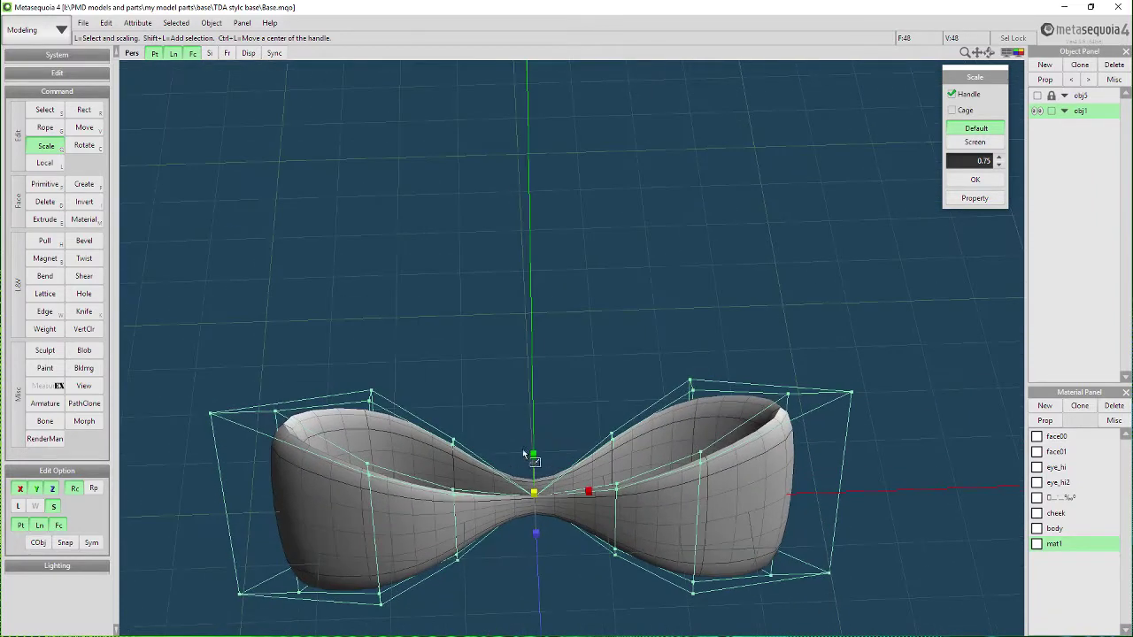
drag(165, 372, 267, 596)
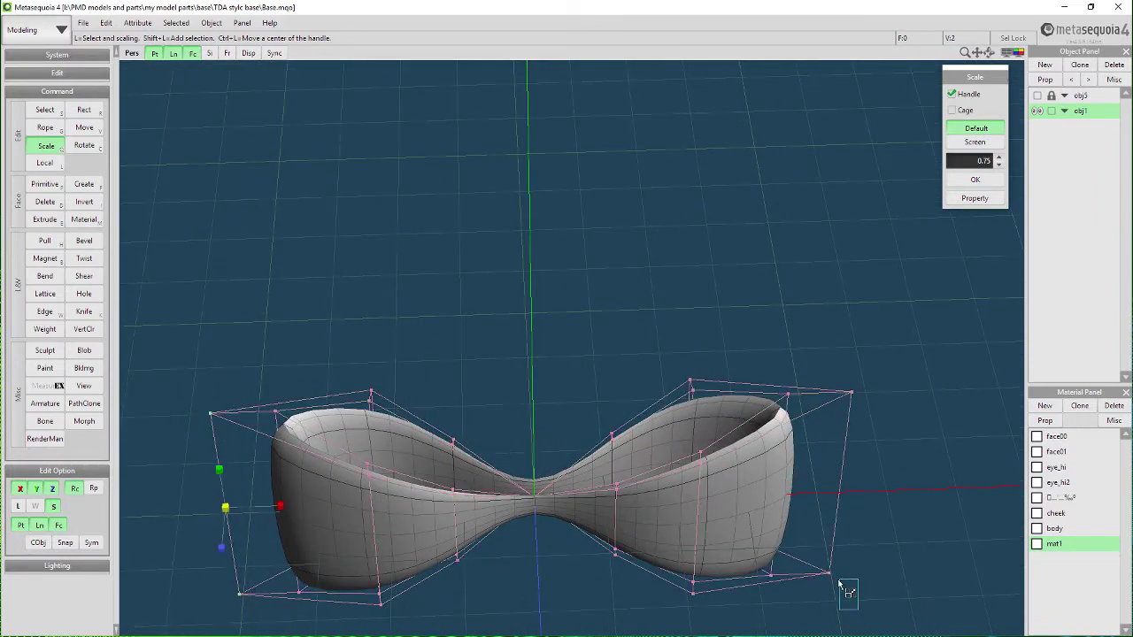
shift+drag(855, 607, 832, 266)
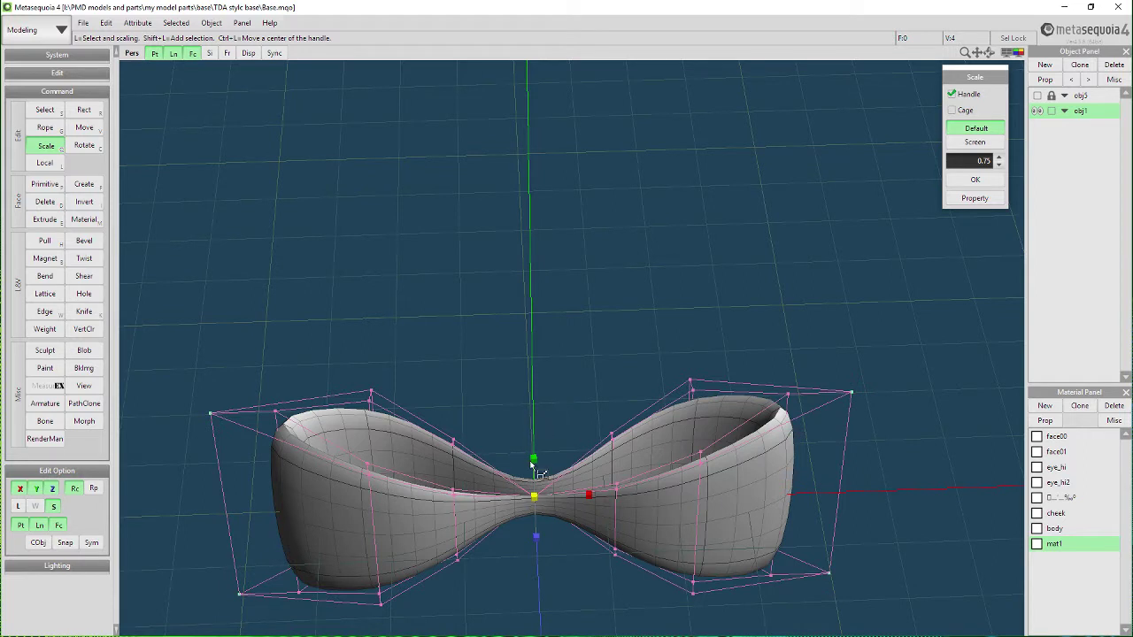
Select the bow's outer shell using Belt selection and scale it by 0.61 along Y.
key(s)
key(s)
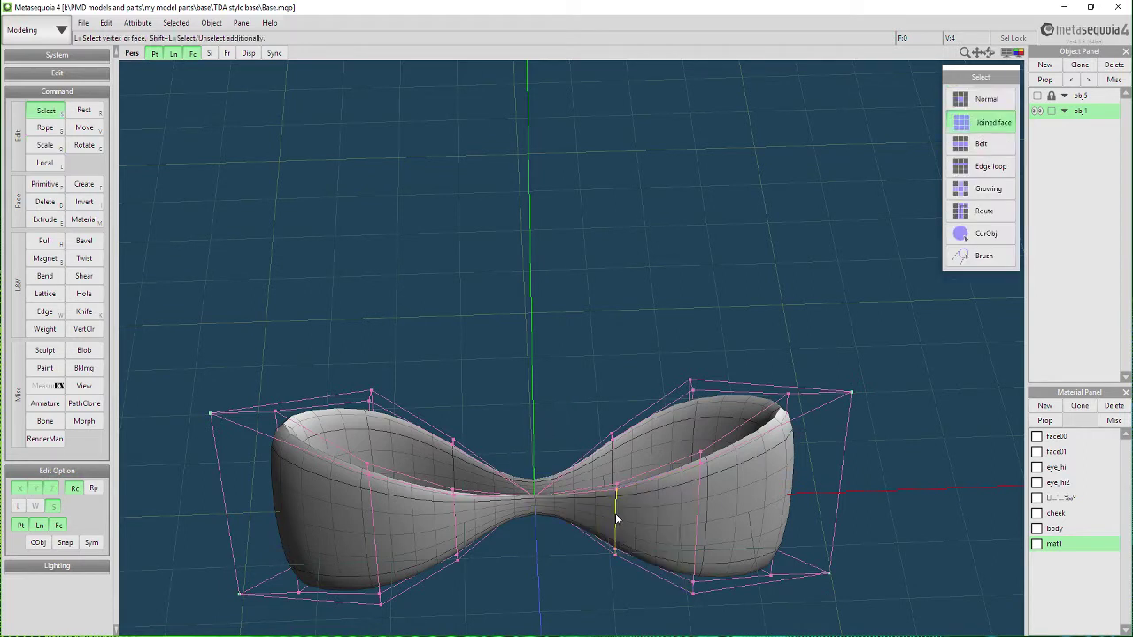
key(s)
click(618, 513)
click(616, 513)
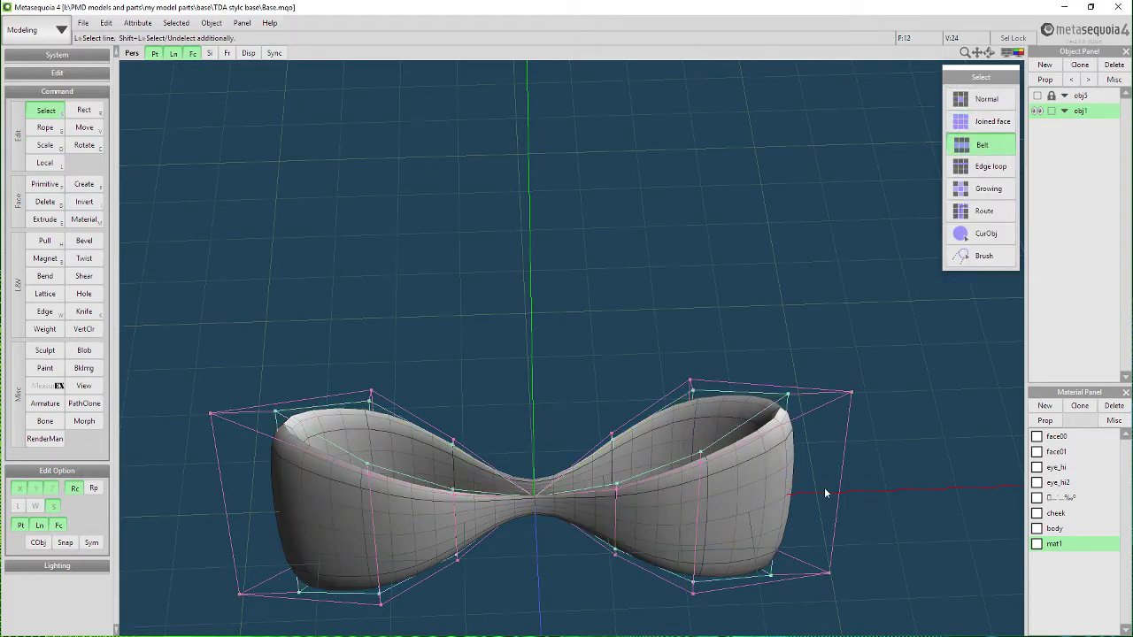
key(x)
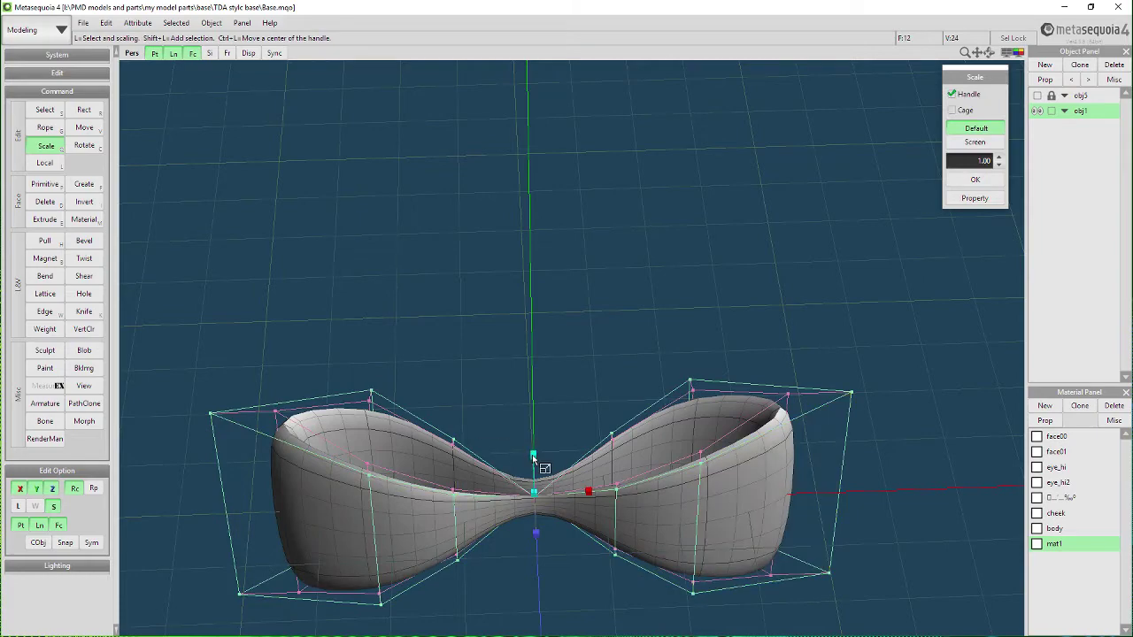
drag(533, 456, 475, 460)
Select the whole bow mesh and scale it by 1.20 along Y.
right_drag(759, 538, 757, 499)
middle_drag(682, 528, 670, 409)
key(ctrl+a)
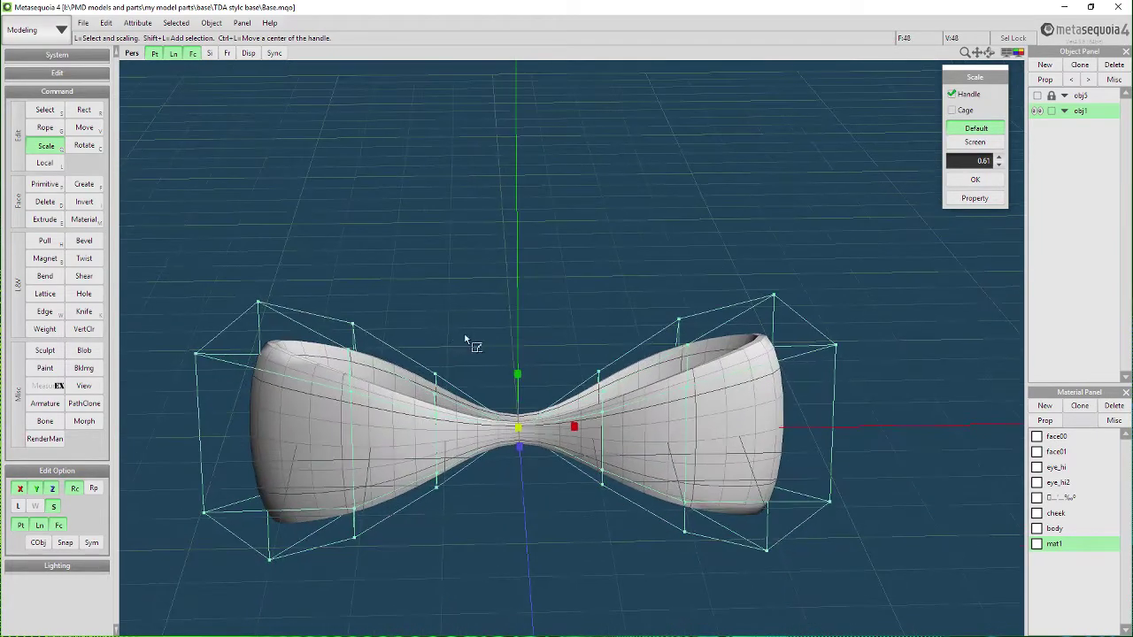
drag(520, 379, 531, 378)
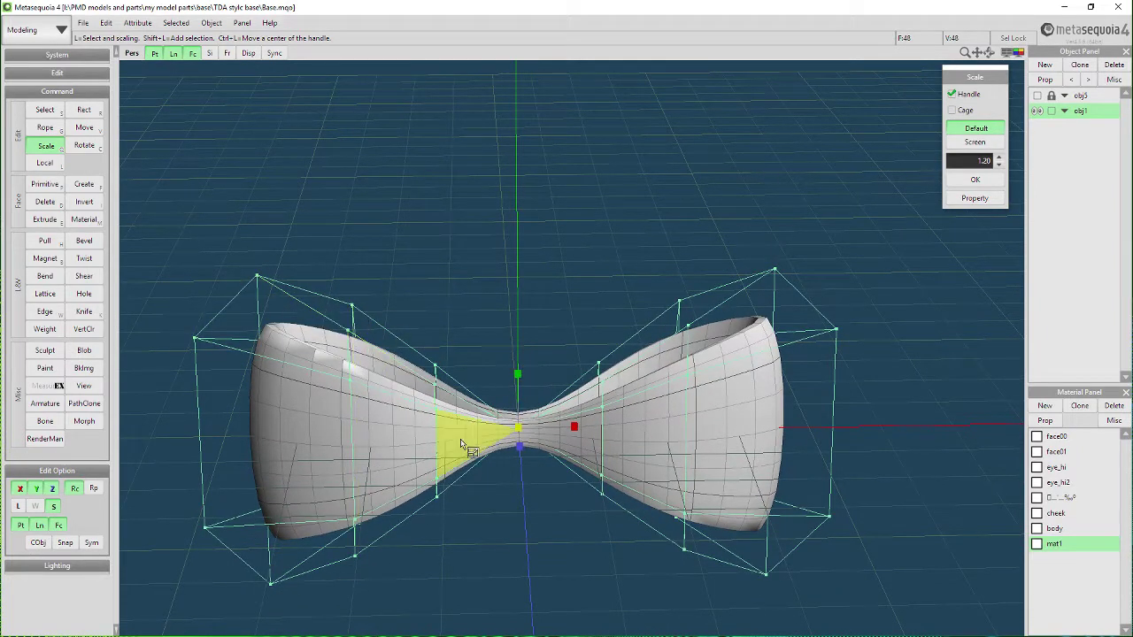
right_drag(523, 367, 527, 374)
middle_drag(534, 329, 559, 351)
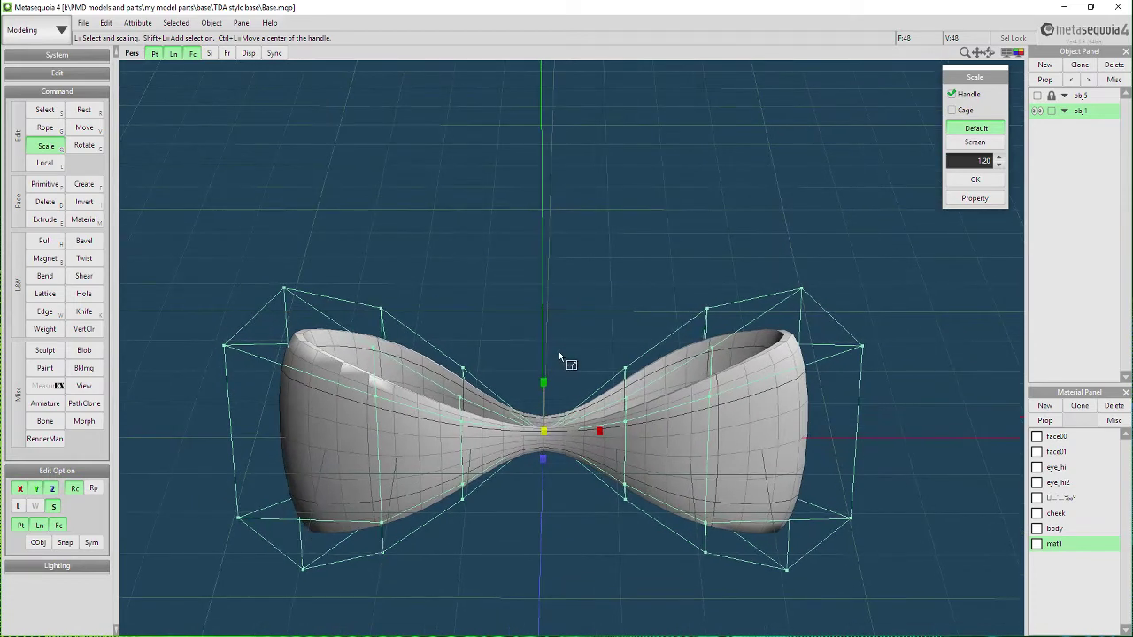
Create an 8-segment pipe primitive at the origin for the bow's knot and scale it uniformly to 0.15.
click(45, 184)
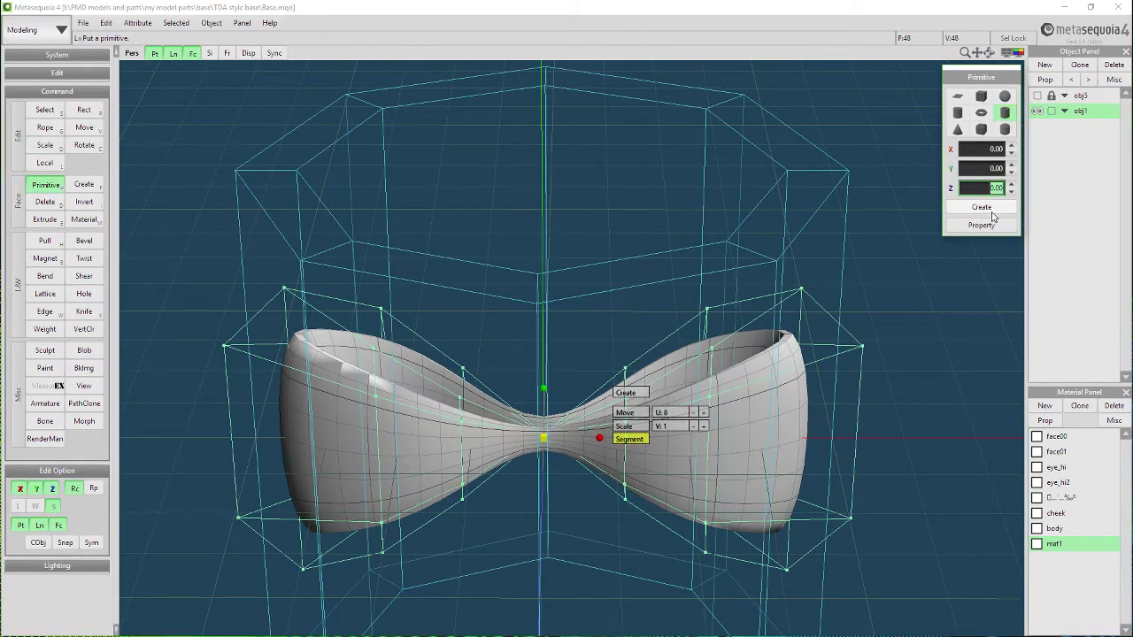
click(993, 217)
click(45, 145)
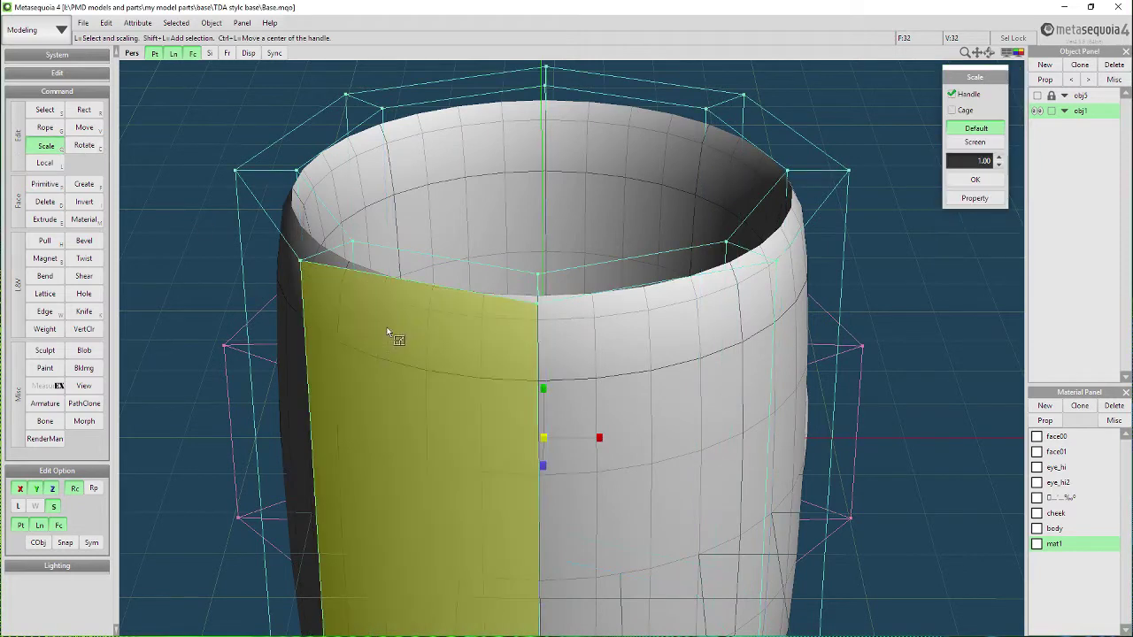
drag(544, 438, 319, 440)
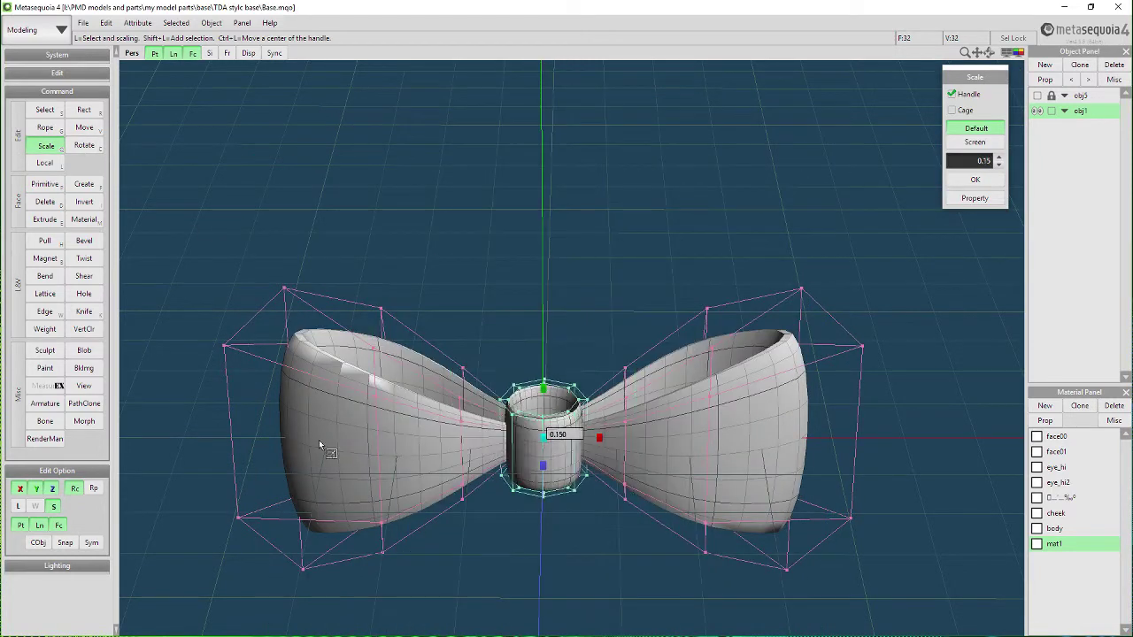
Rotate the small pipe 90 degrees about the Z axis.
click(85, 146)
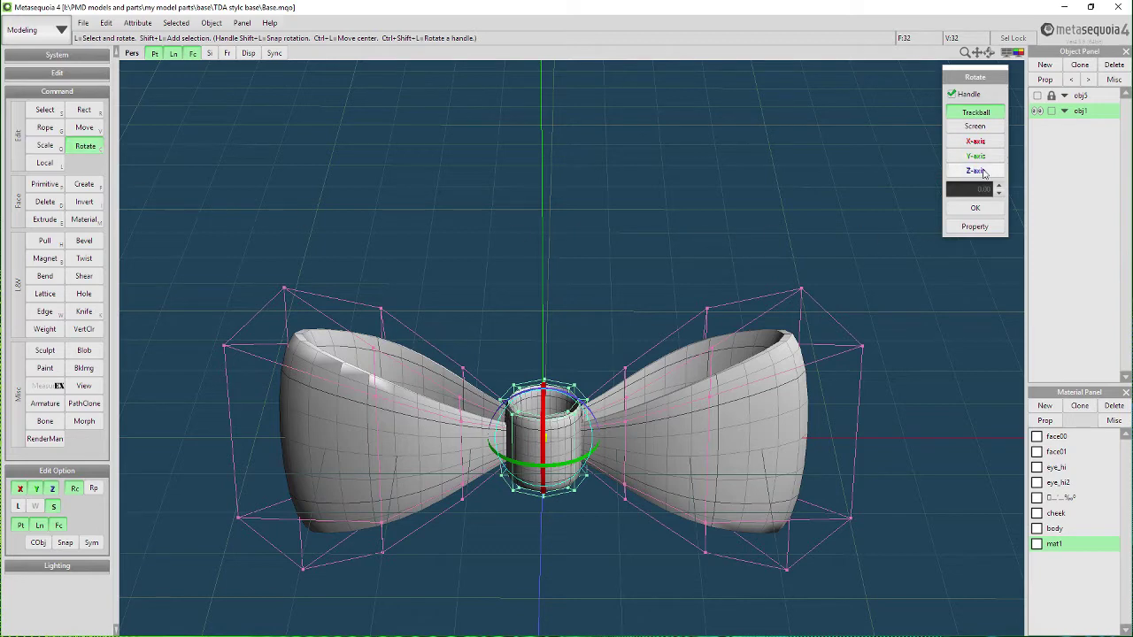
click(977, 171)
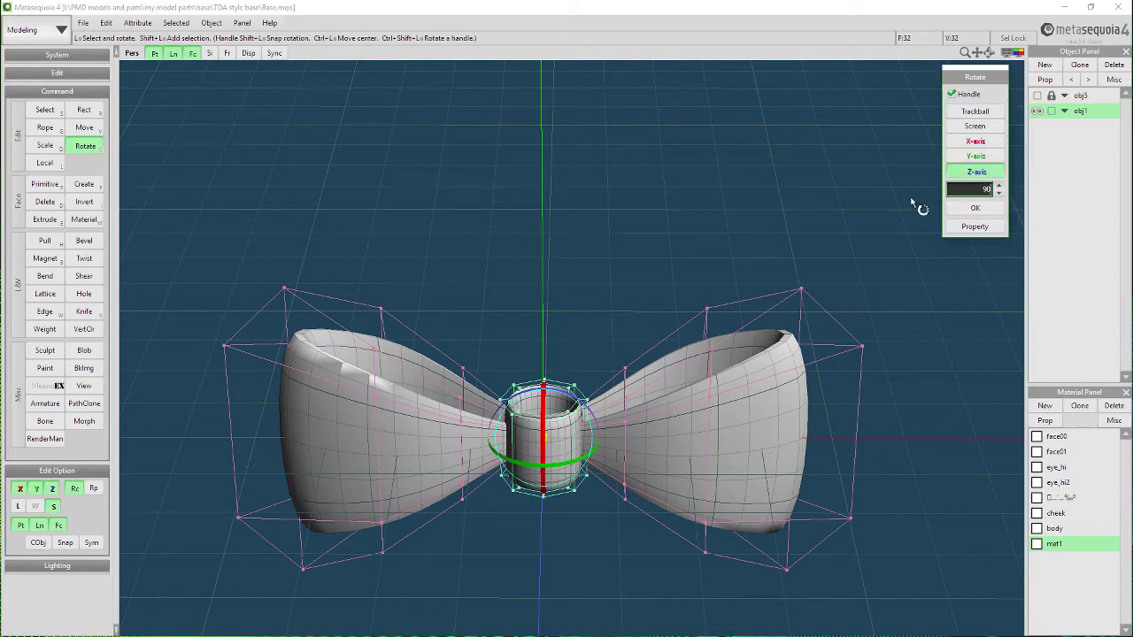
key(Return)
Scale the knot pipe down along X to narrow it over the bow's pinched centre.
right_drag(495, 455, 530, 422)
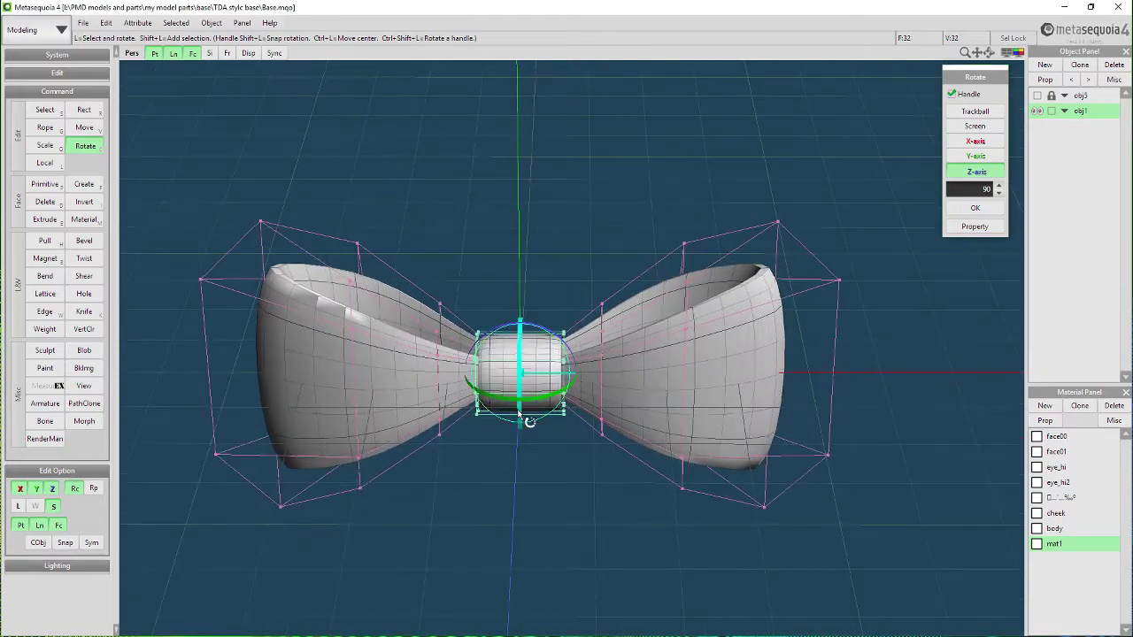
key(q)
scroll(494, 387, up, 5)
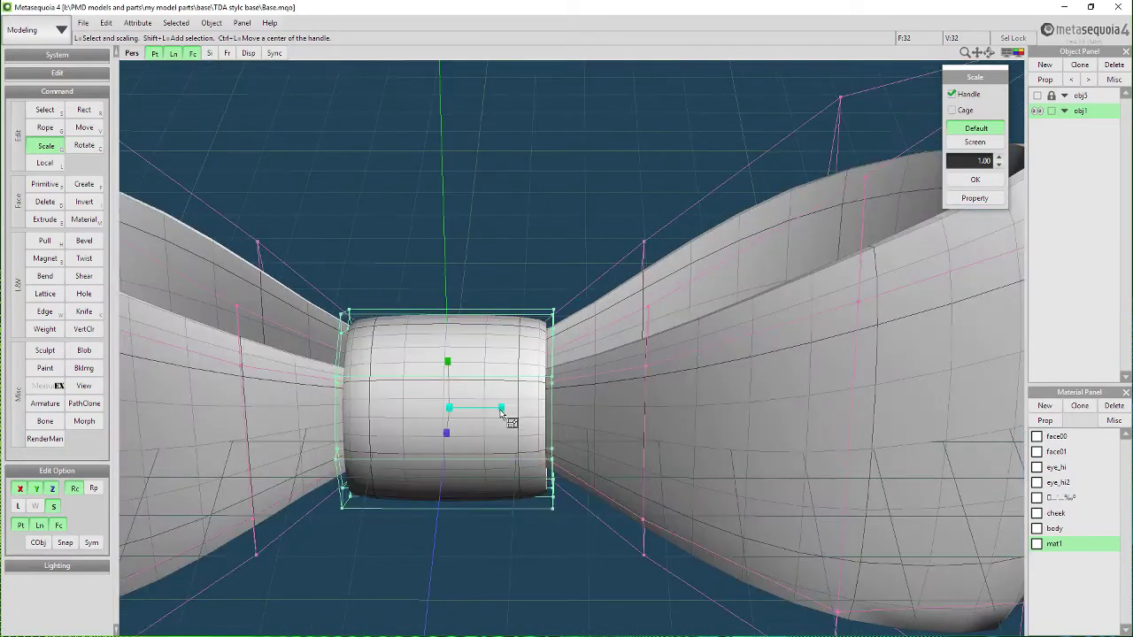
drag(501, 412, 484, 421)
Move the knot pipe -3.25 along Z to centre it around the bow's pinch.
right_drag(483, 434, 632, 497)
scroll(546, 339, up, 4)
key(t)
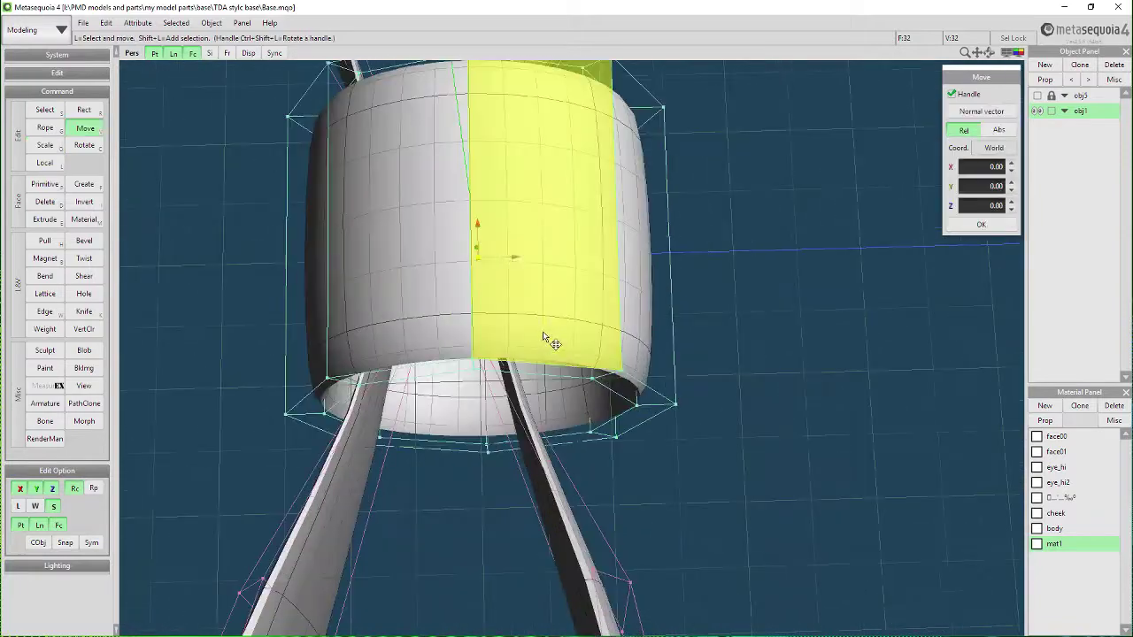
drag(522, 266, 486, 273)
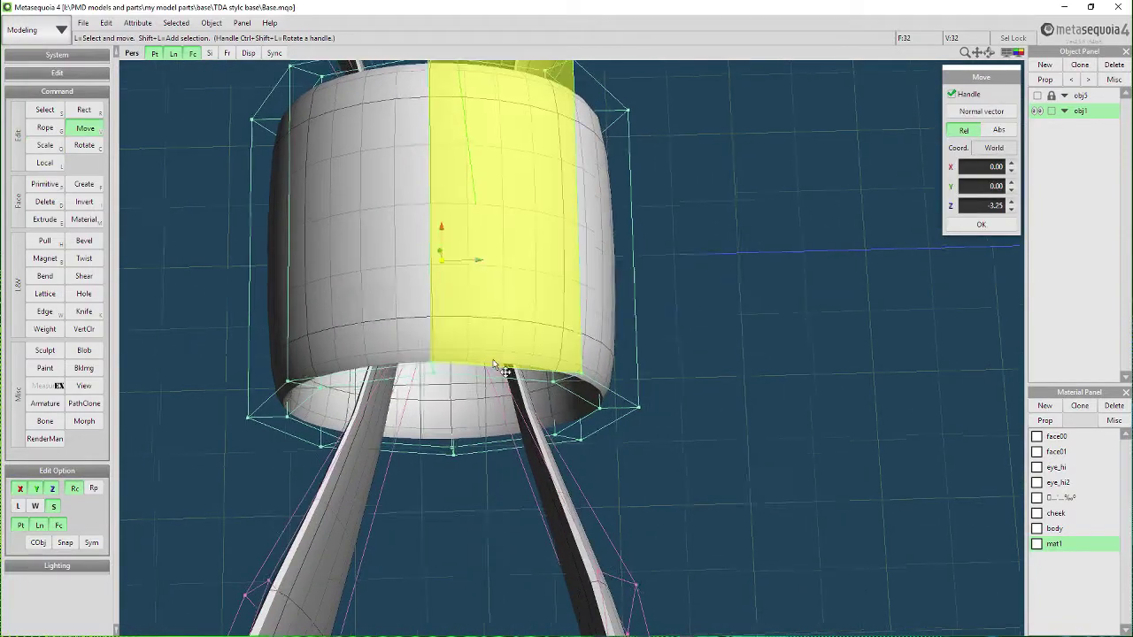
Scale the knot pipe by 0.87 along Z to fit it closer around the bow's pinch.
right_drag(469, 257, 585, 359)
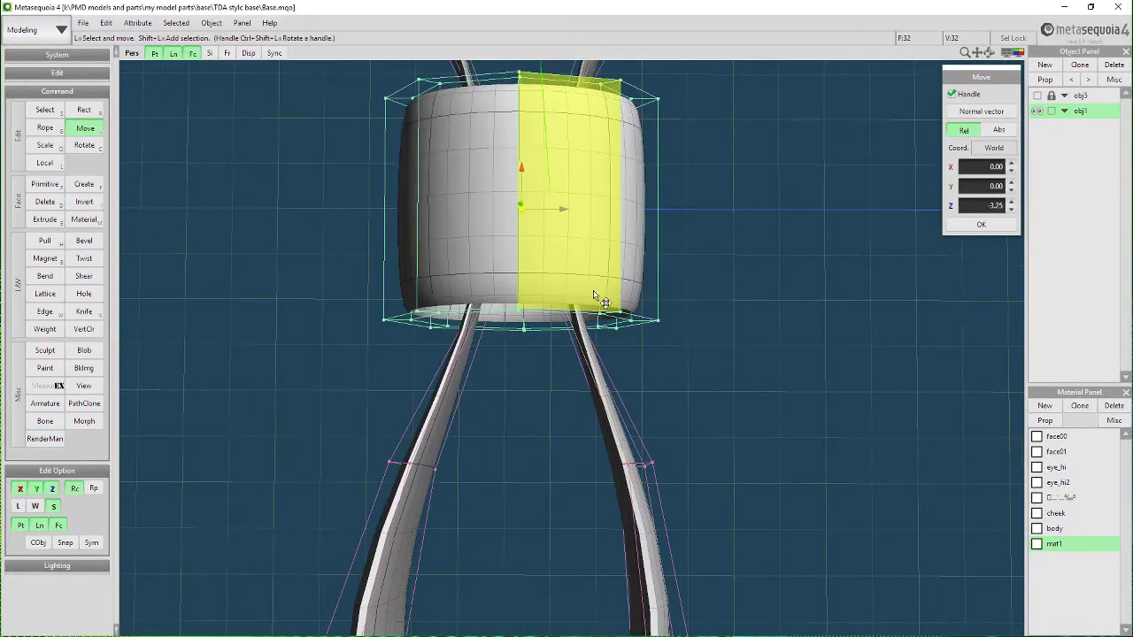
mouse_move(594, 292)
right_down()
mouse_move(587, 315)
mouse_move(554, 270)
mouse_move(576, 321)
mouse_move(551, 245)
mouse_move(598, 282)
right_up()
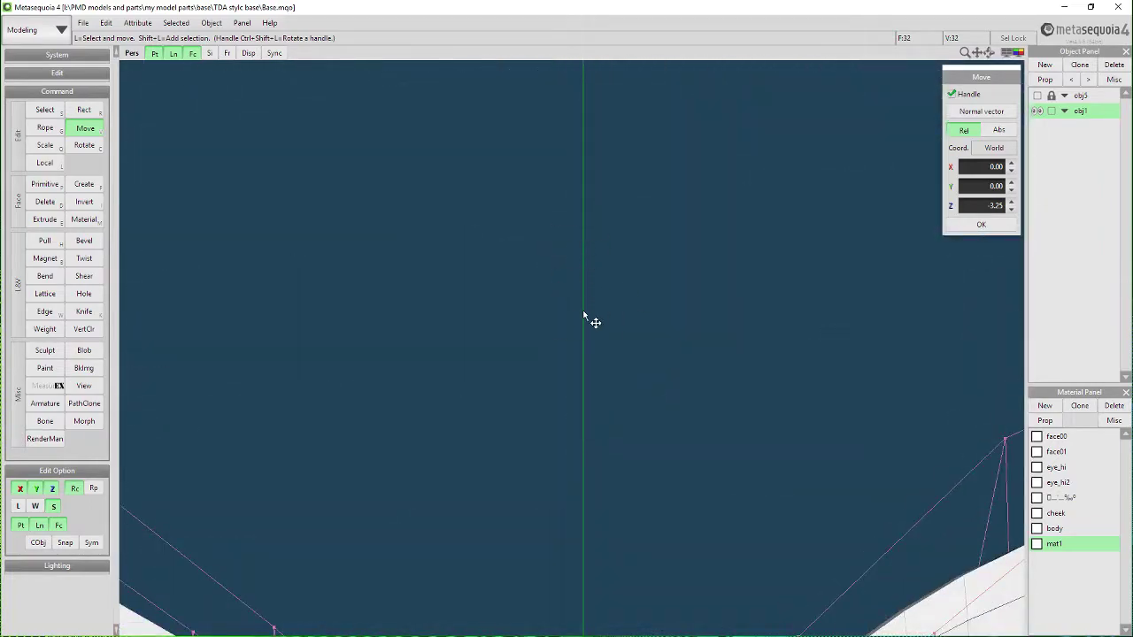
right_drag(571, 334, 657, 325)
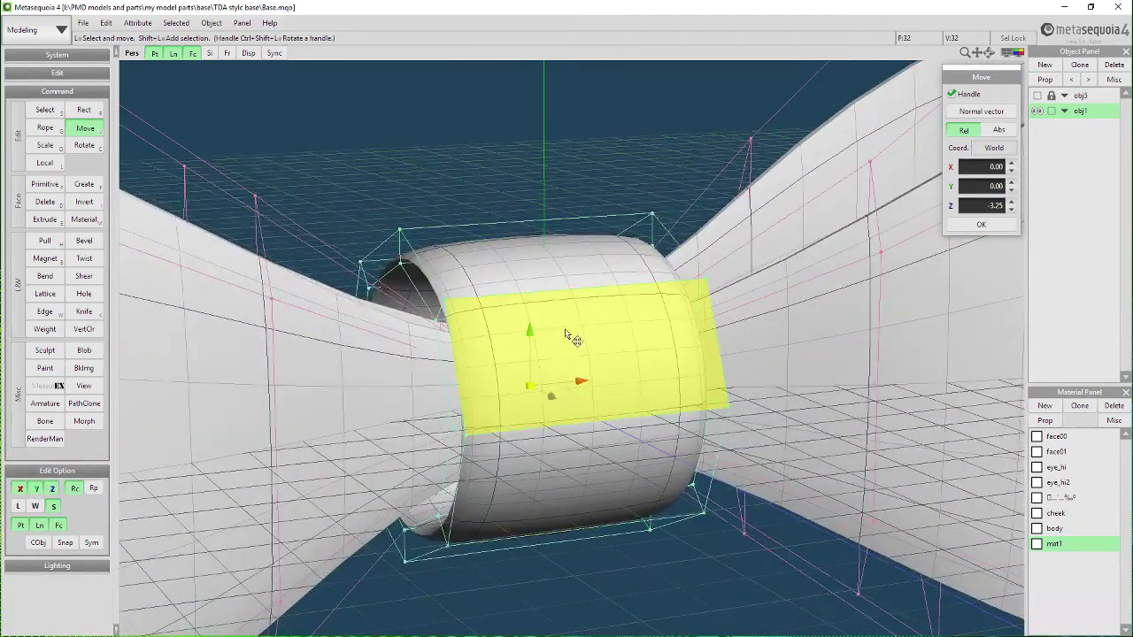
right_drag(530, 392, 567, 397)
key(s)
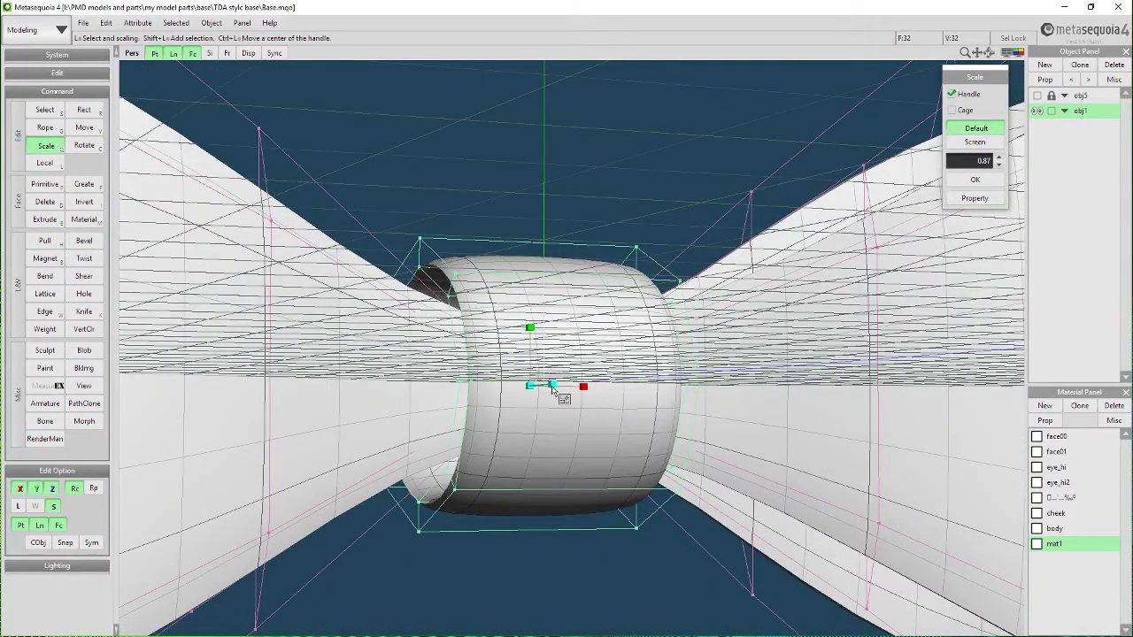
right_drag(552, 389, 530, 349)
Use the Knife's Continual cut to add an edge loop around the middle of the knot's outer and inner surfaces.
key(k)
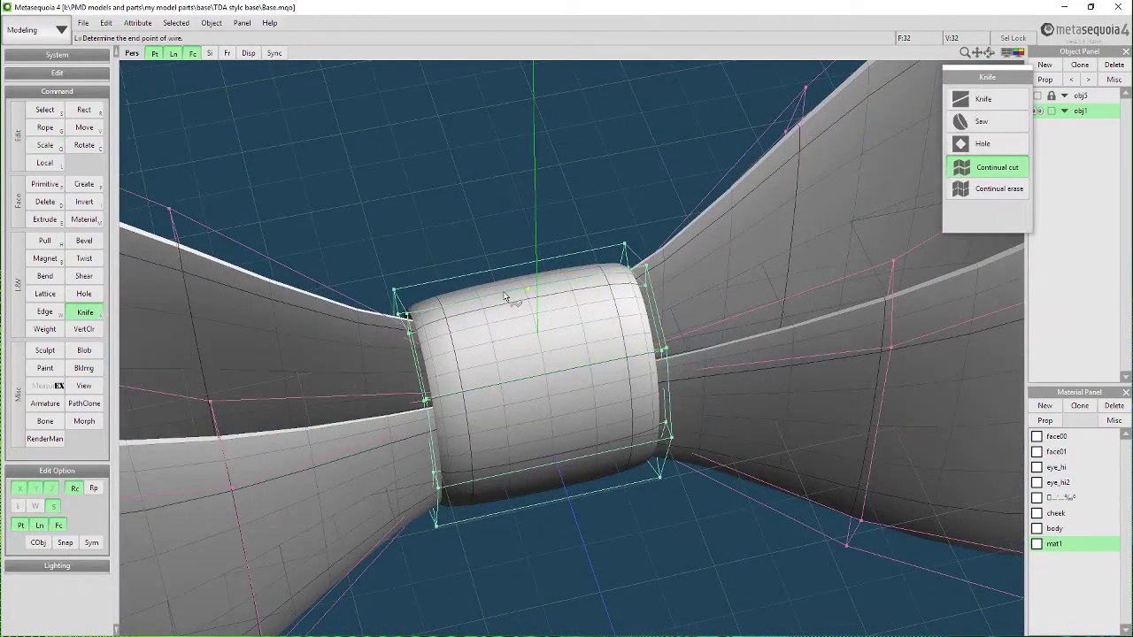
right_drag(474, 277, 494, 486)
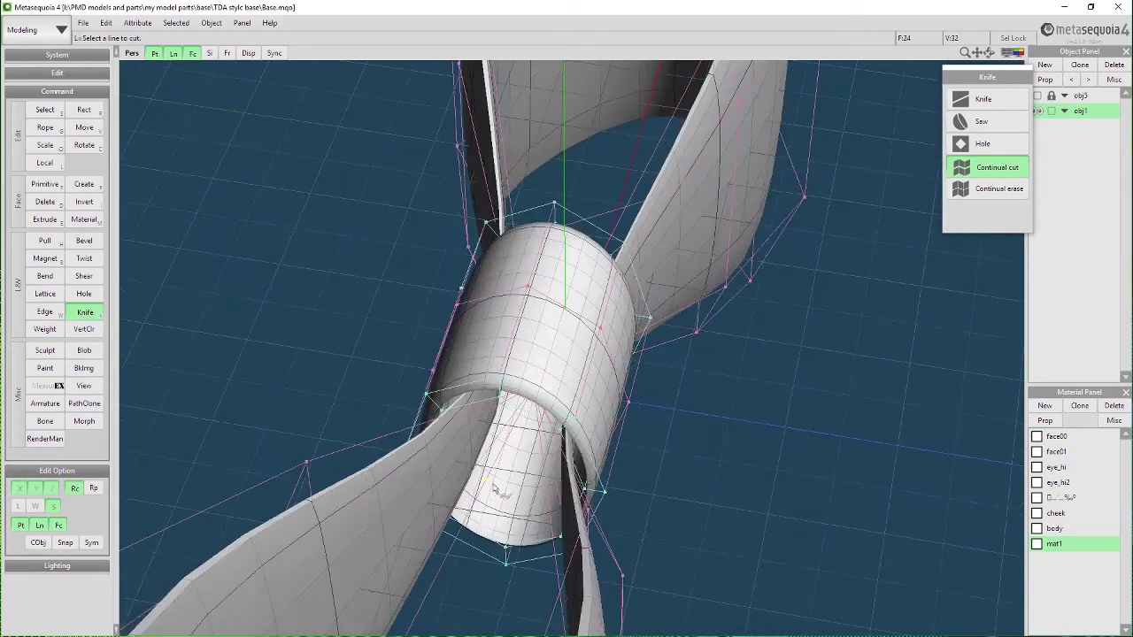
click(569, 491)
key(F1)
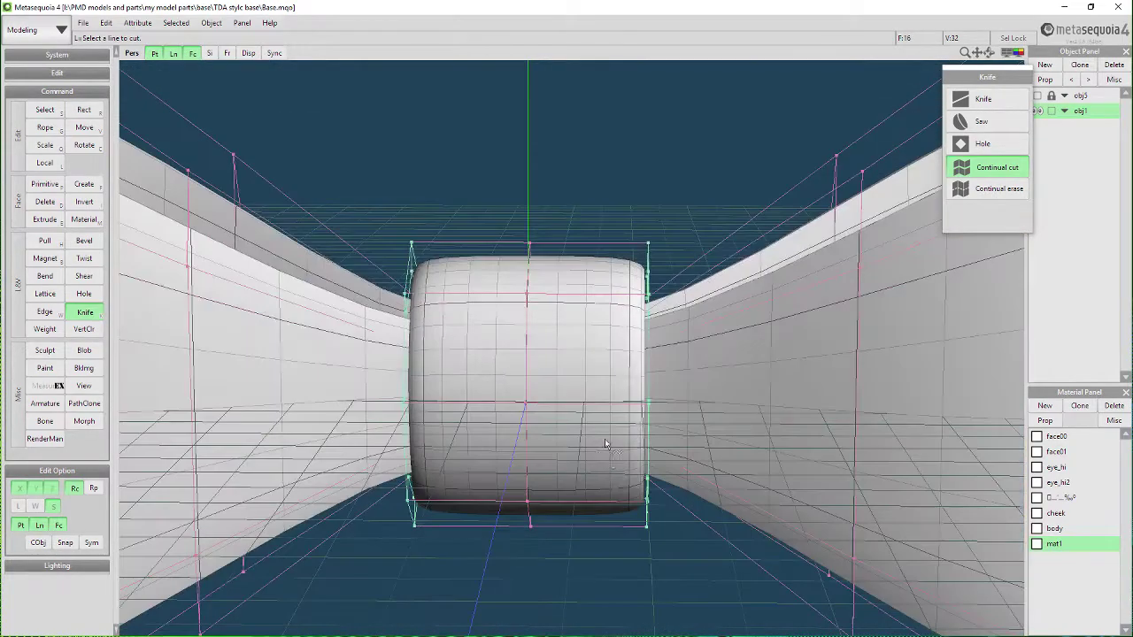
Select the knot's middle edge loop and scale it by 0.65 along Y.
key(q)
drag(505, 176, 579, 610)
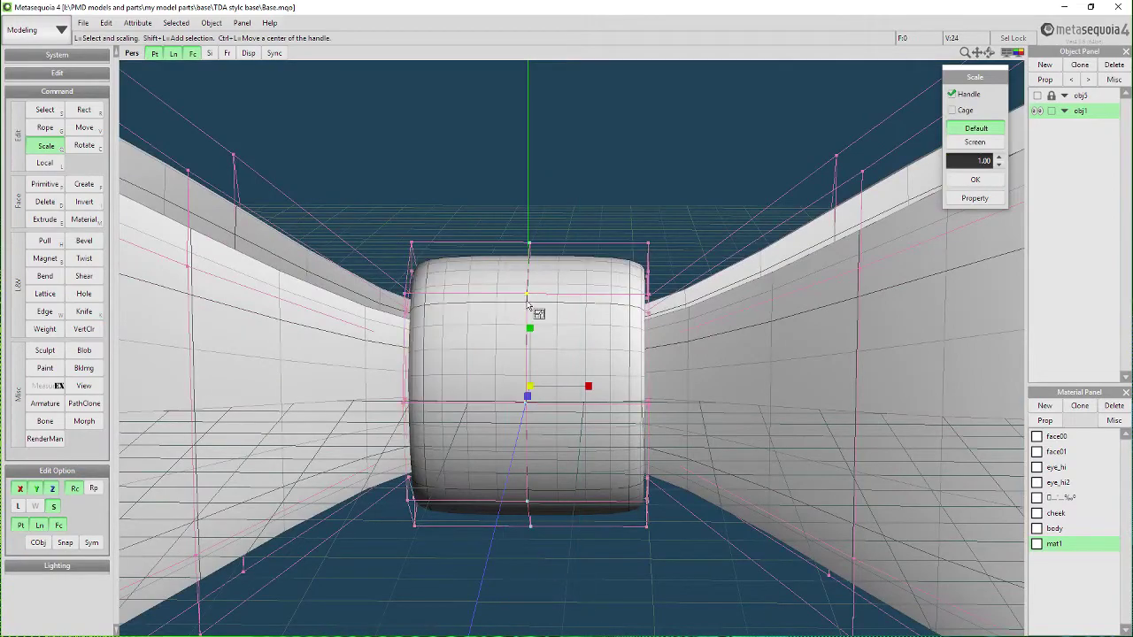
drag(529, 333, 498, 333)
Show the base figure obj5 and move the entire bow with its knot 161.48 up along Y to the neck.
right_drag(498, 334, 635, 500)
key(F1)
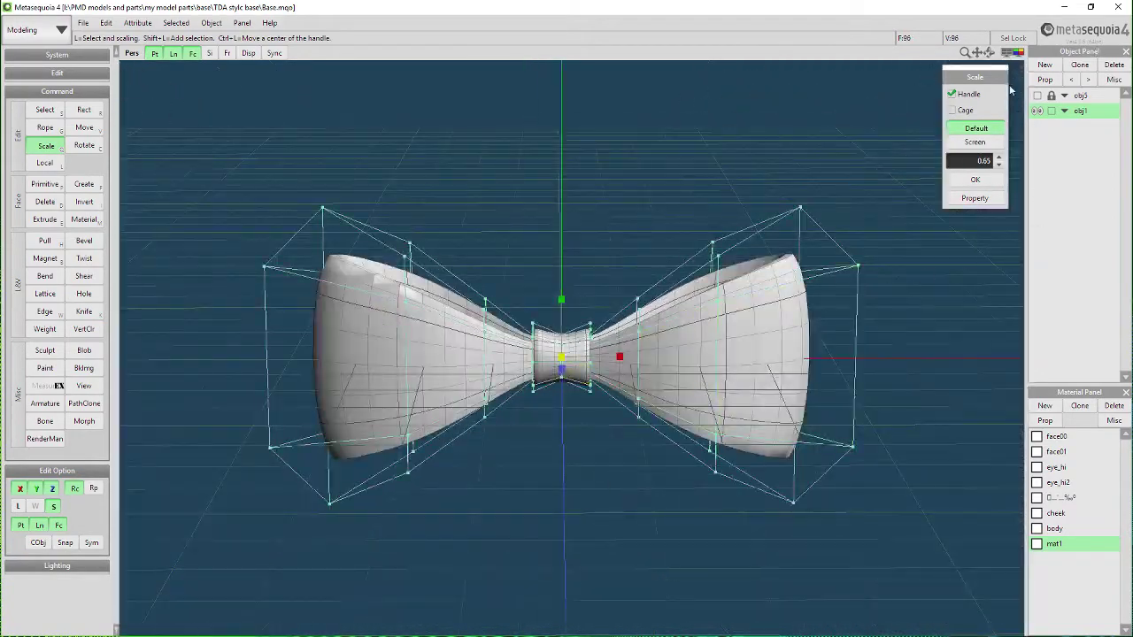
click(1037, 96)
key(F1)
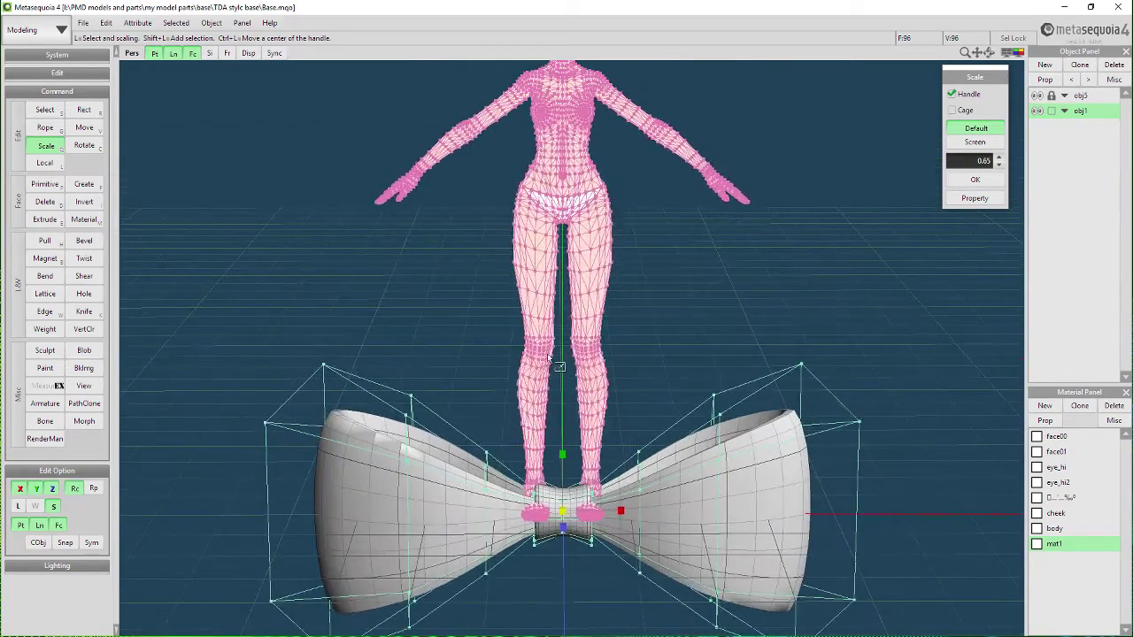
key(v)
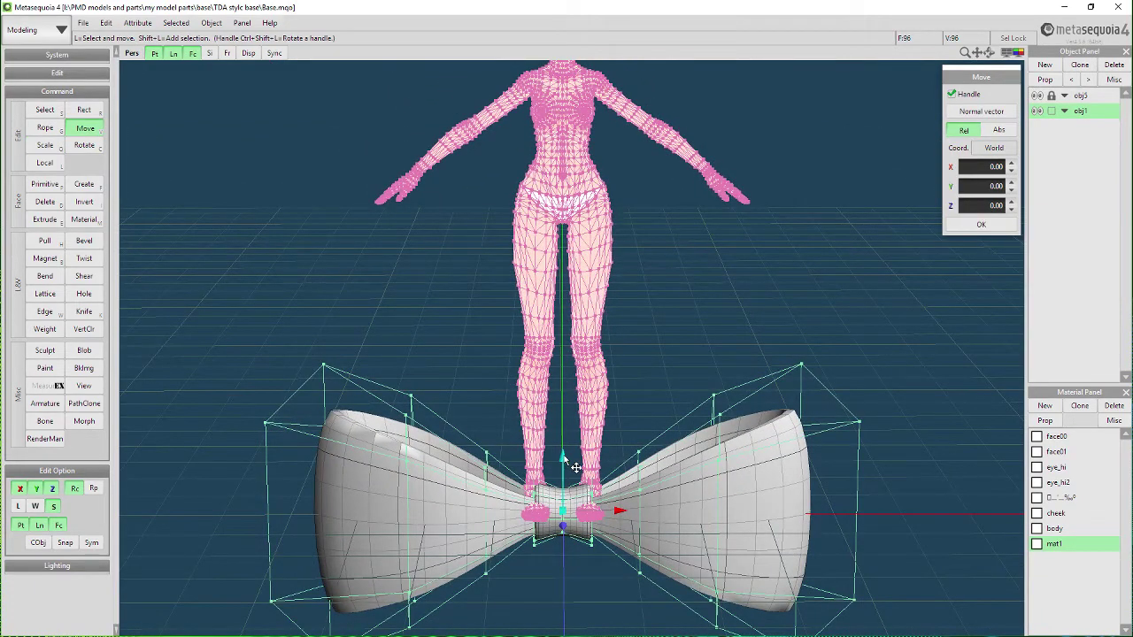
drag(563, 459, 567, 25)
Scale the entire bow uniformly to 0.12 to match the figure's neck.
middle_drag(585, 127, 593, 371)
right_drag(593, 371, 630, 361)
middle_drag(610, 345, 598, 369)
scroll(596, 369, up, 3)
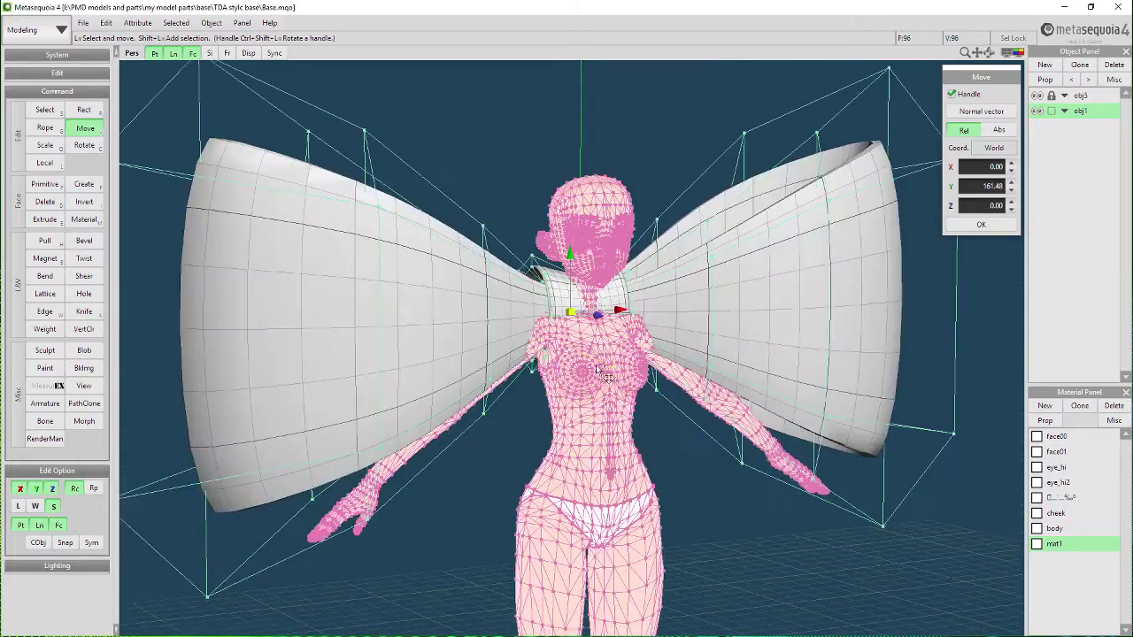
drag(598, 326, 361, 357)
key(c)
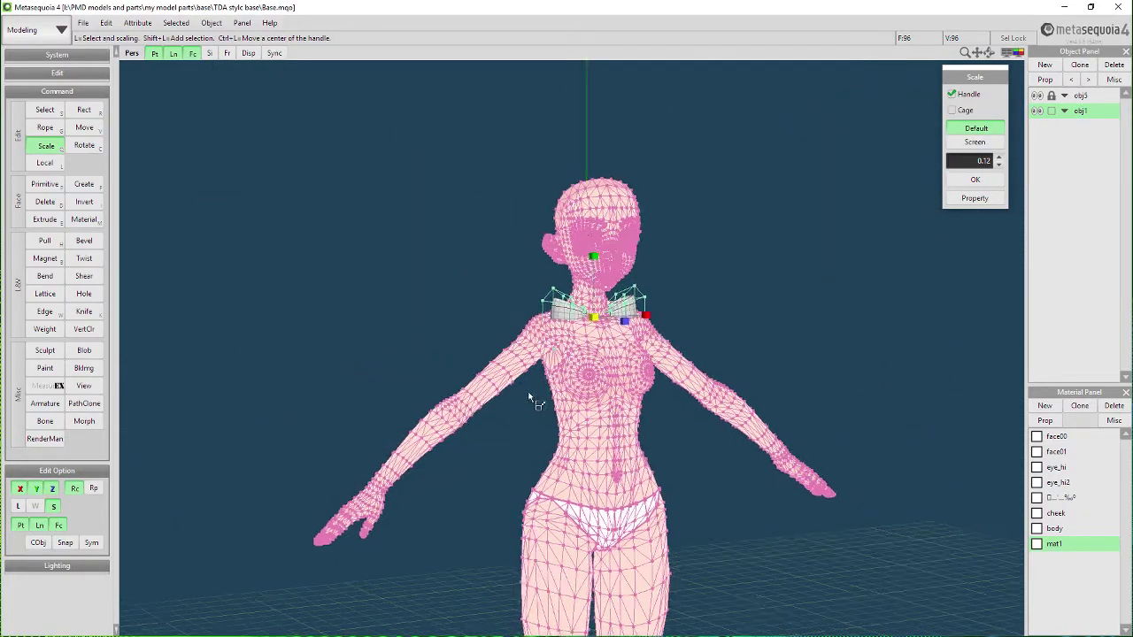
Move the bow about 2.75 forward along Z out of the neck.
scroll(549, 416, up, 5)
key(v)
scroll(546, 419, up, 2)
right_drag(546, 420, 842, 409)
middle_drag(835, 454, 589, 401)
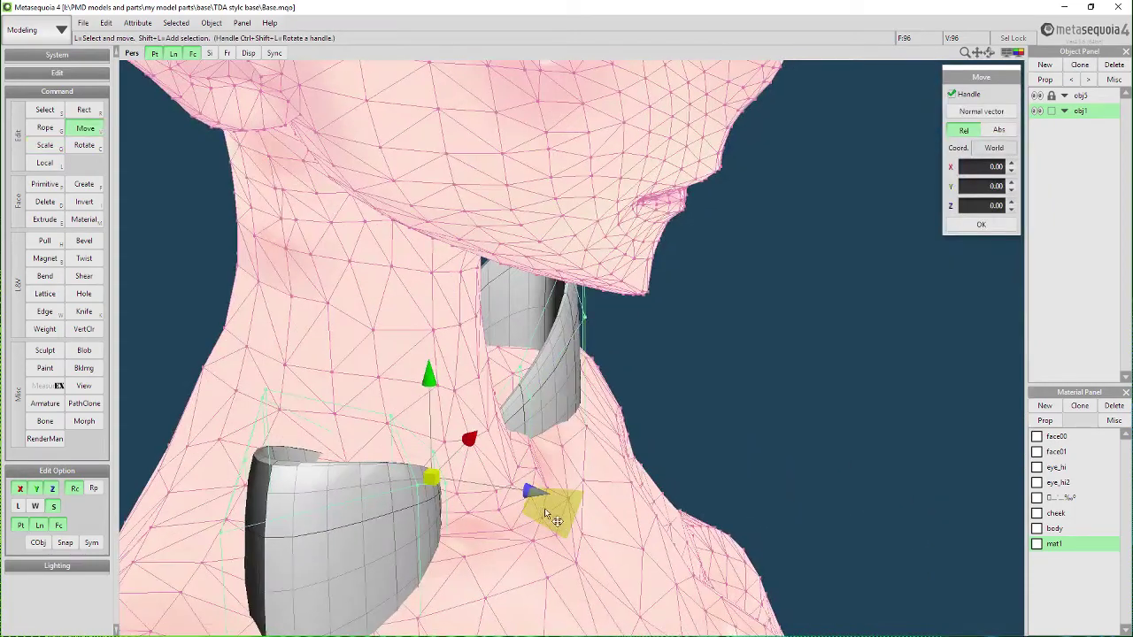
drag(542, 506, 619, 514)
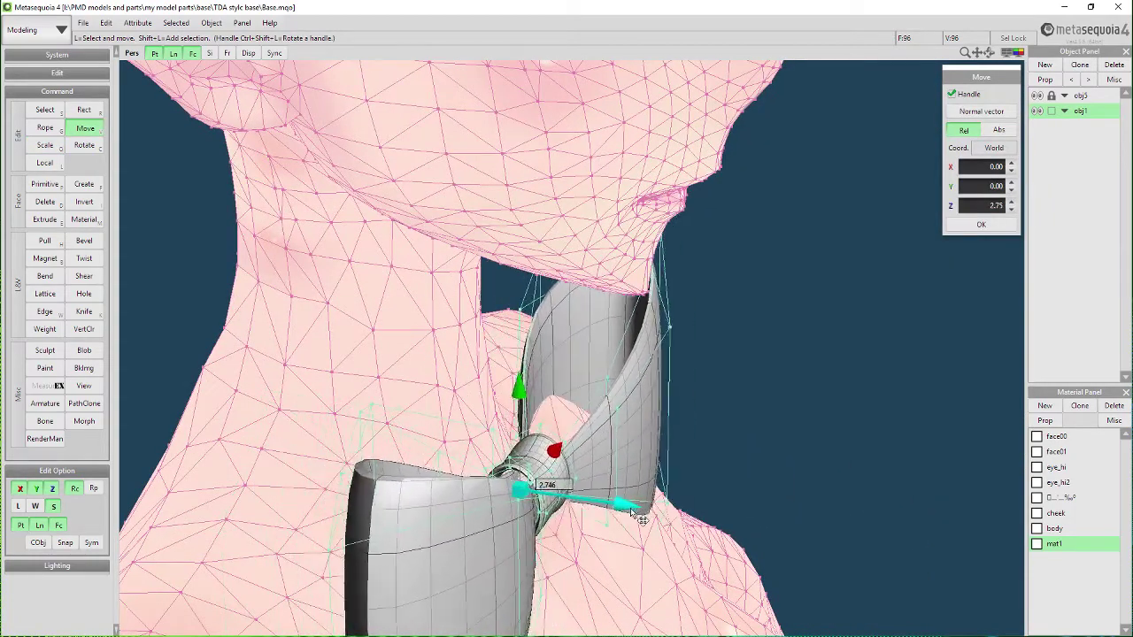
Raise the bow slightly along Y and tilt it by -22.40 degrees to follow the slope of the chest.
right_drag(619, 513, 468, 193)
drag(449, 275, 449, 257)
key(r)
drag(492, 301, 492, 278)
Move the tilted bow 0.58 forward along Z so it sits in front of the chest.
right_drag(619, 353, 381, 342)
middle_drag(381, 342, 573, 427)
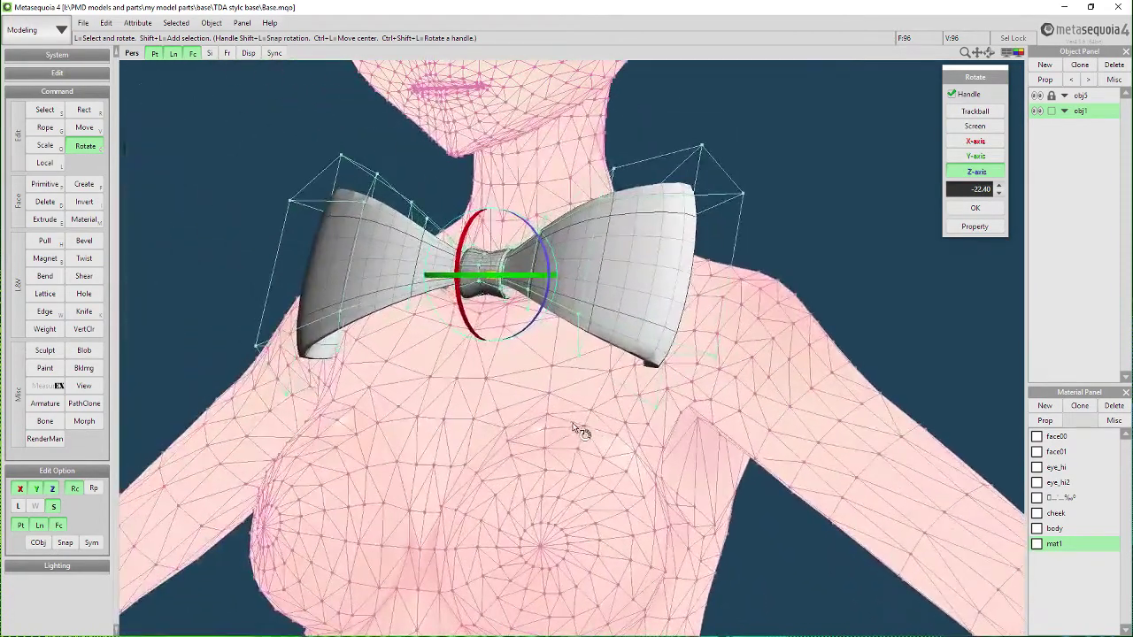
key(v)
right_drag(568, 399, 373, 348)
drag(345, 305, 372, 295)
key(Home)
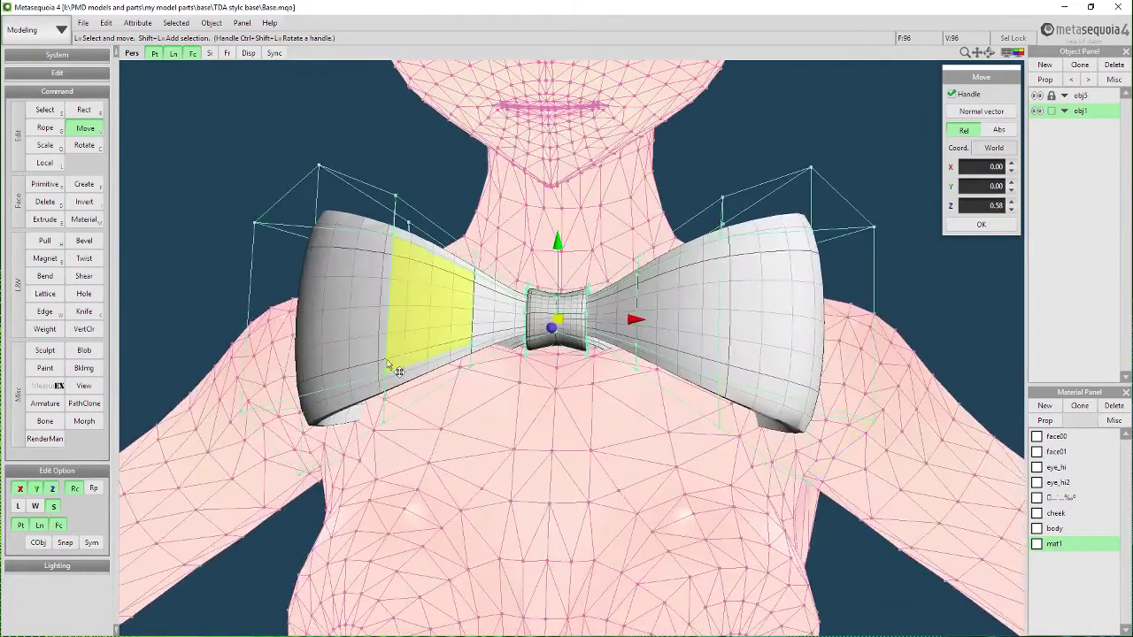
Start the Lattice tool and fit its box around the whole bow.
click(45, 294)
middle_drag(601, 410, 548, 419)
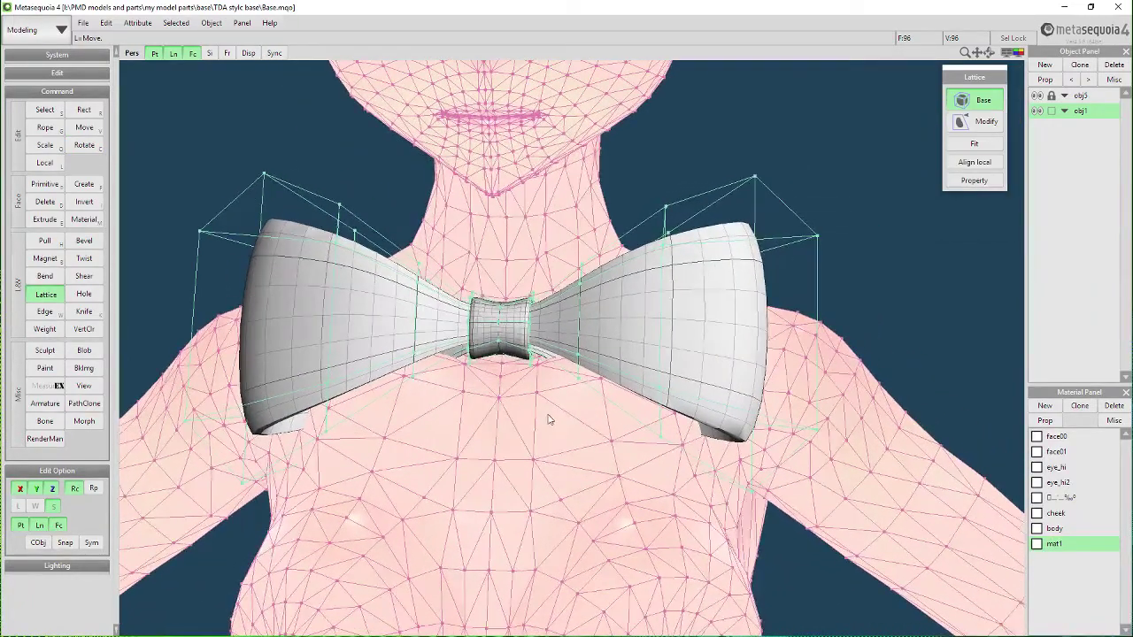
scroll(920, 256, down, 1)
scroll(658, 250, down, 8)
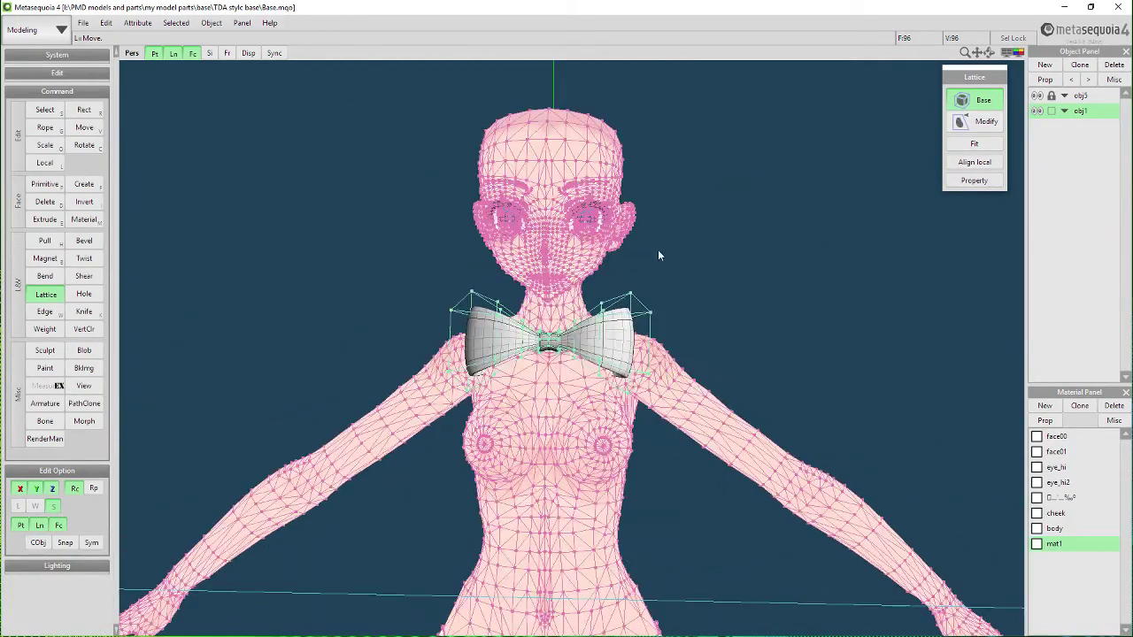
scroll(726, 319, up, 5)
right_drag(389, 403, 540, 416)
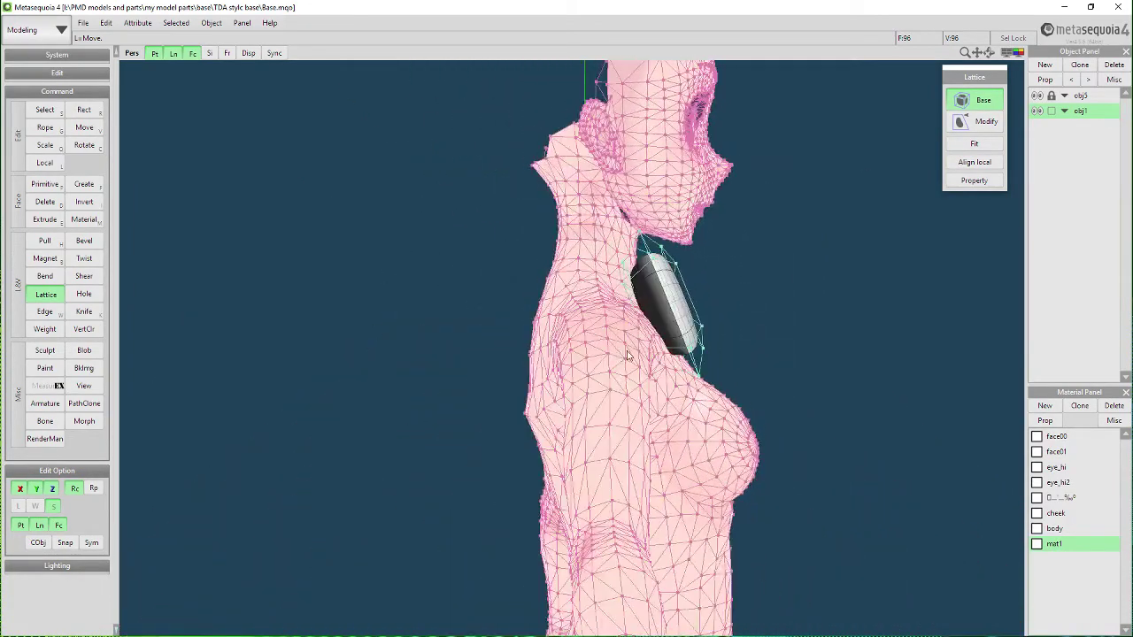
right_drag(747, 355, 668, 359)
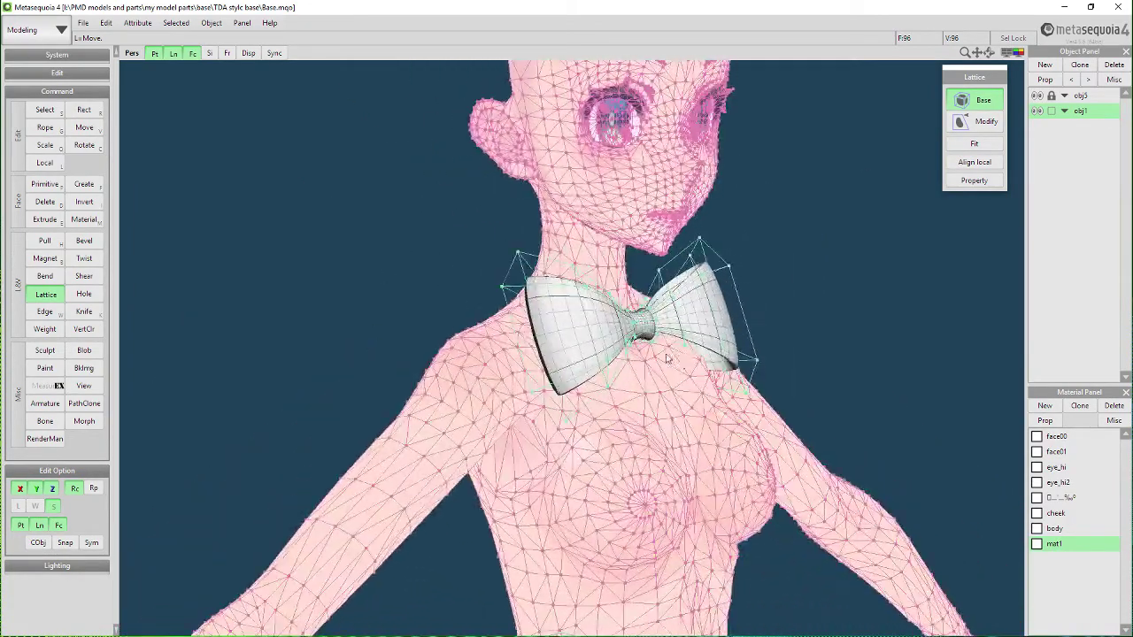
click(973, 144)
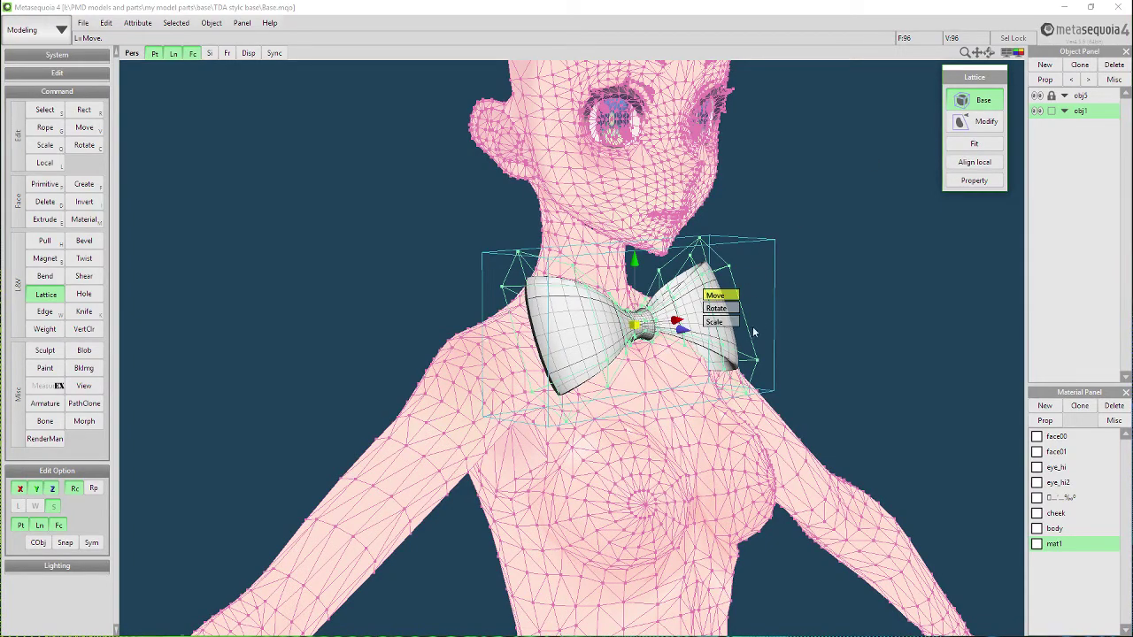
scroll(656, 401, up, 2)
click(688, 398)
click(688, 412)
right_drag(688, 411, 620, 447)
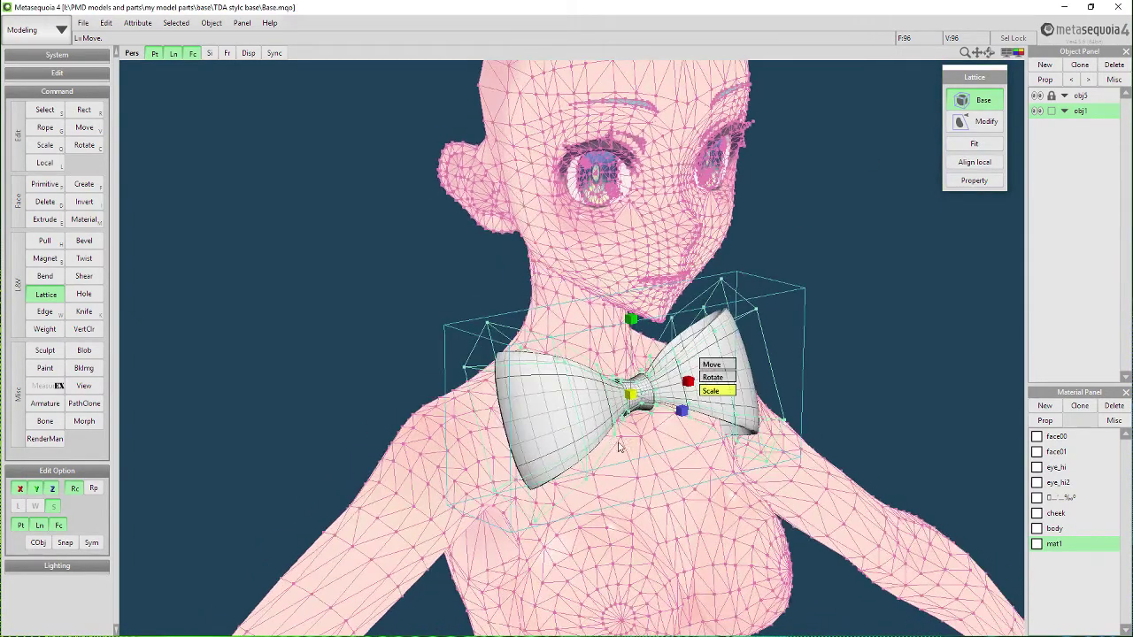
click(713, 378)
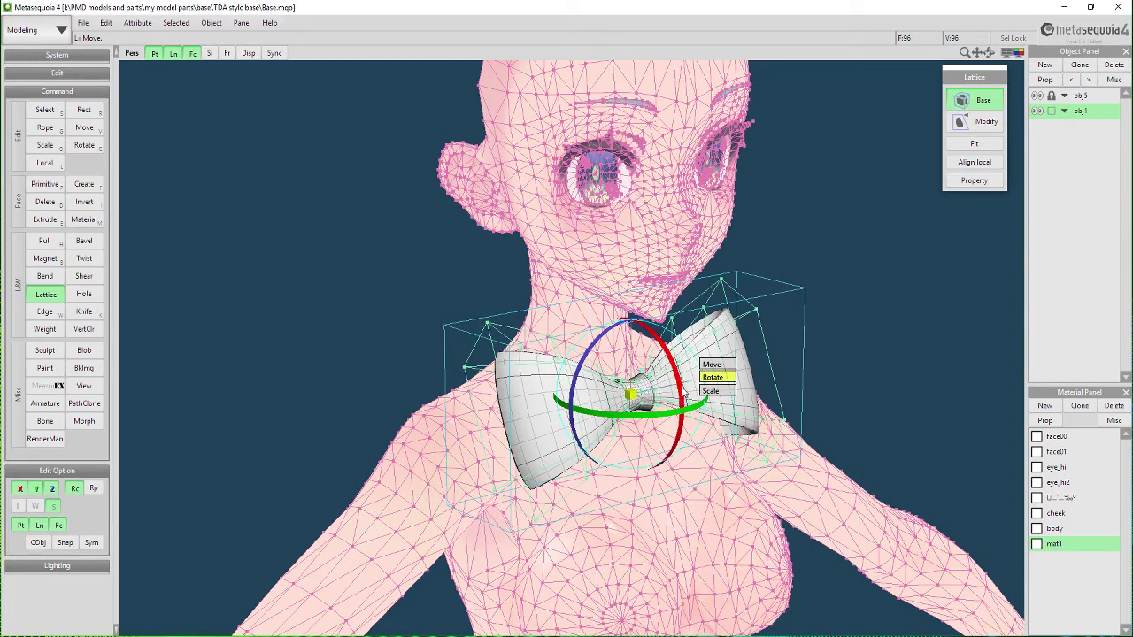
right_drag(637, 346, 620, 354)
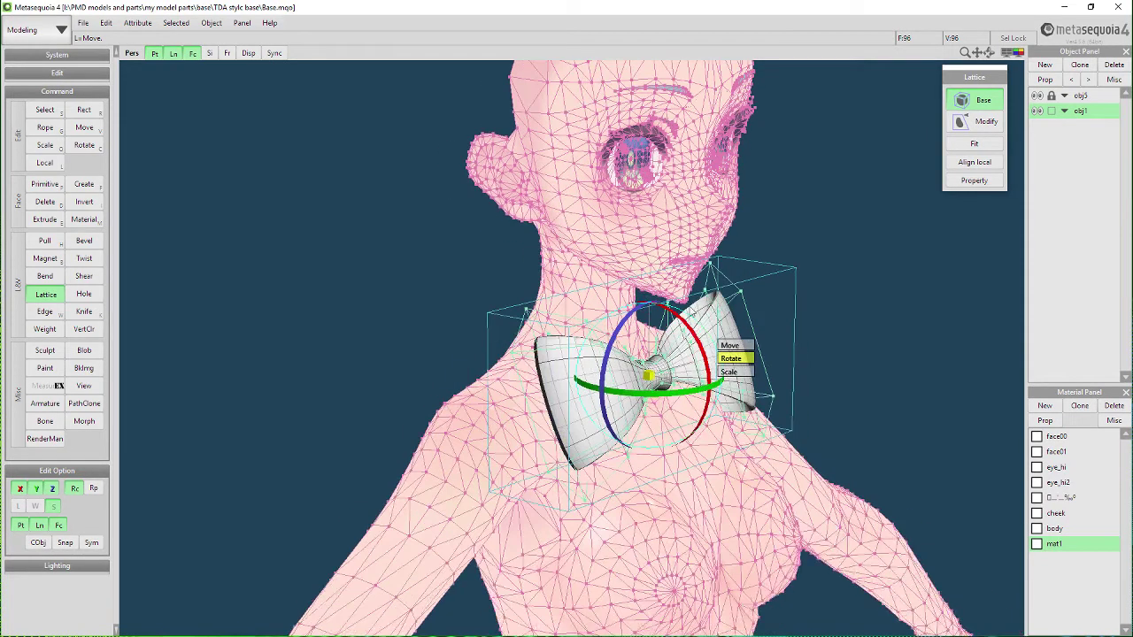
click(690, 322)
Switch the lattice to Modify mode, show its properties and set 2 segments along X, with Y and Z at 1.
click(983, 121)
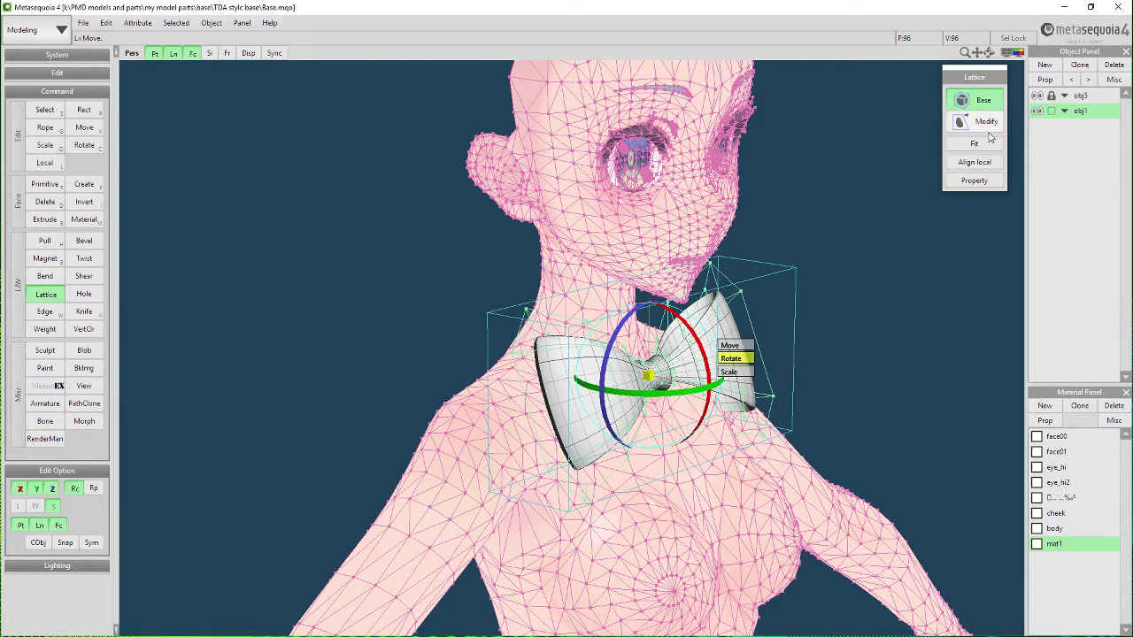
click(974, 181)
drag(1029, 74, 755, 82)
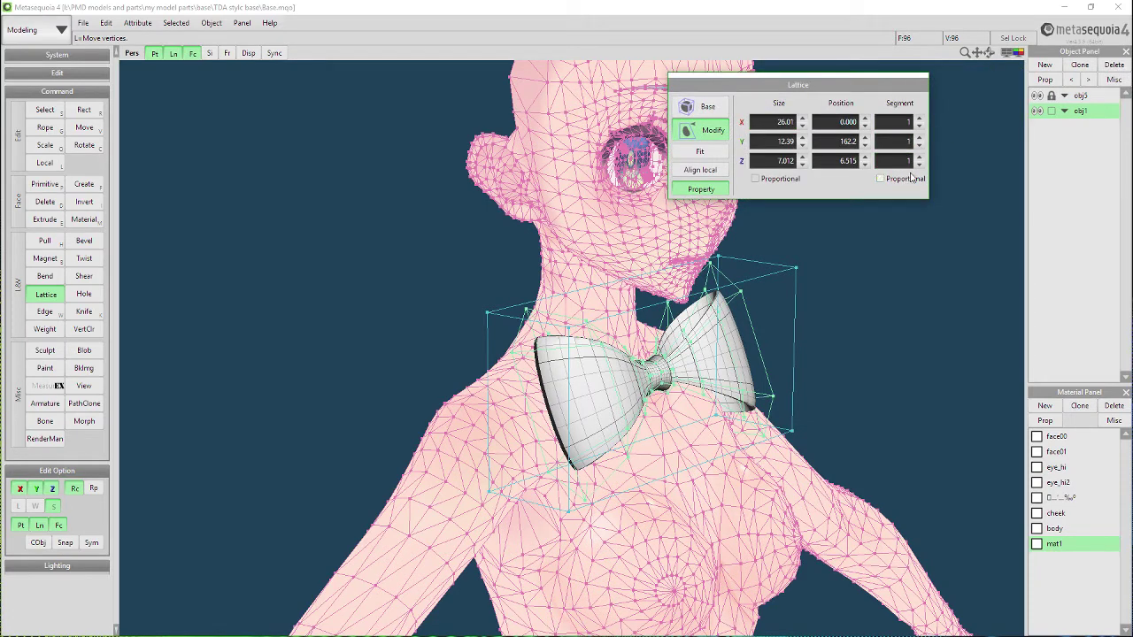
click(919, 157)
click(918, 165)
click(919, 119)
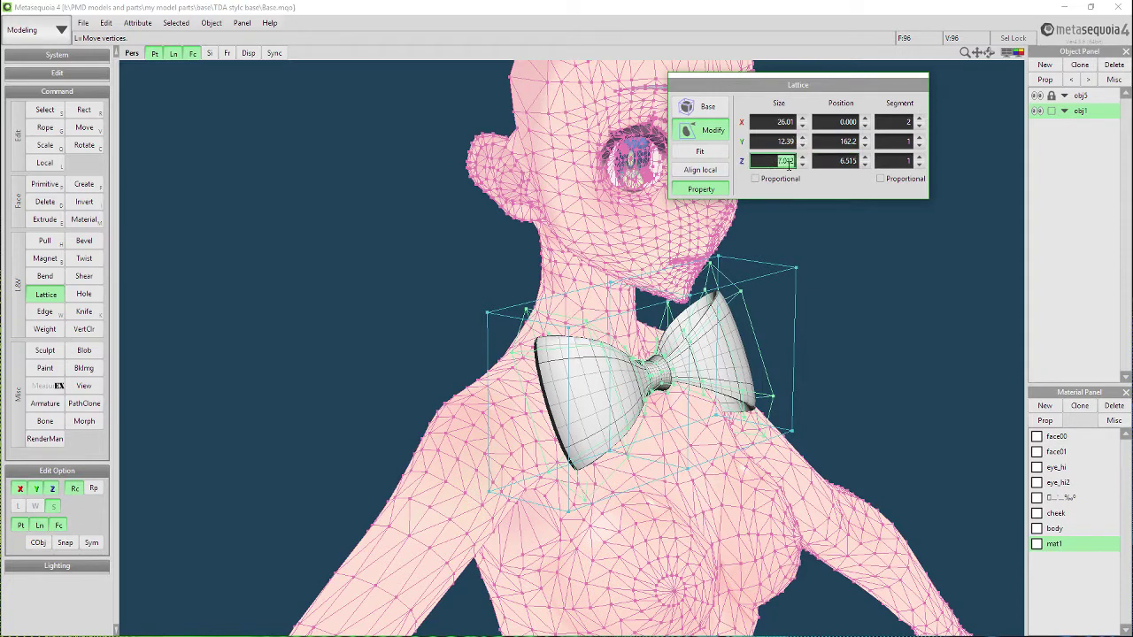
click(825, 145)
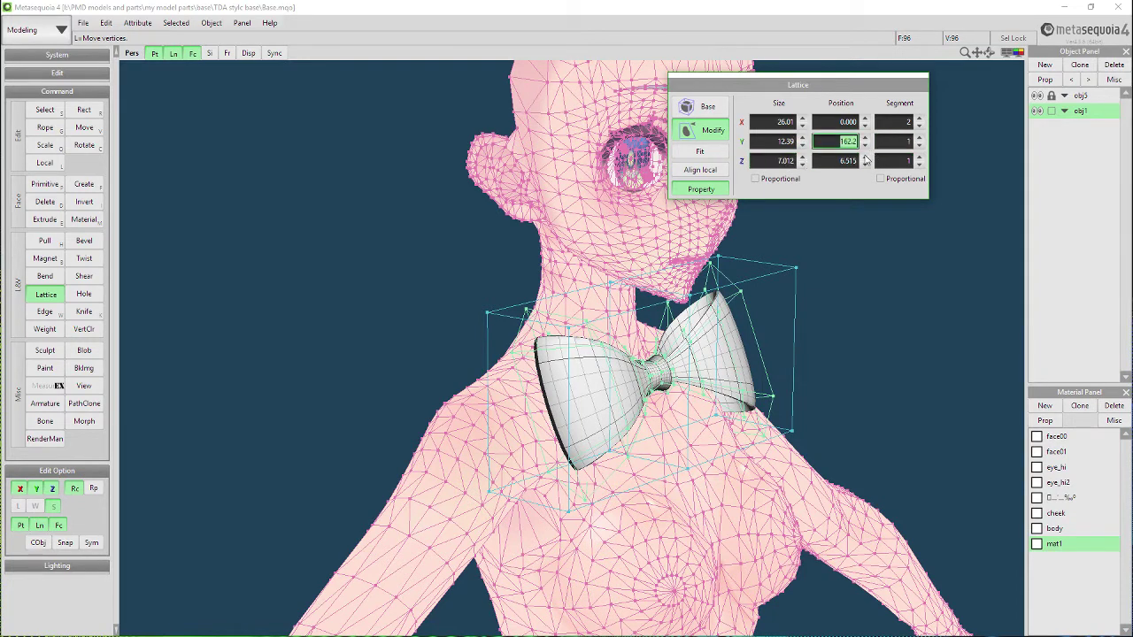
key(Return)
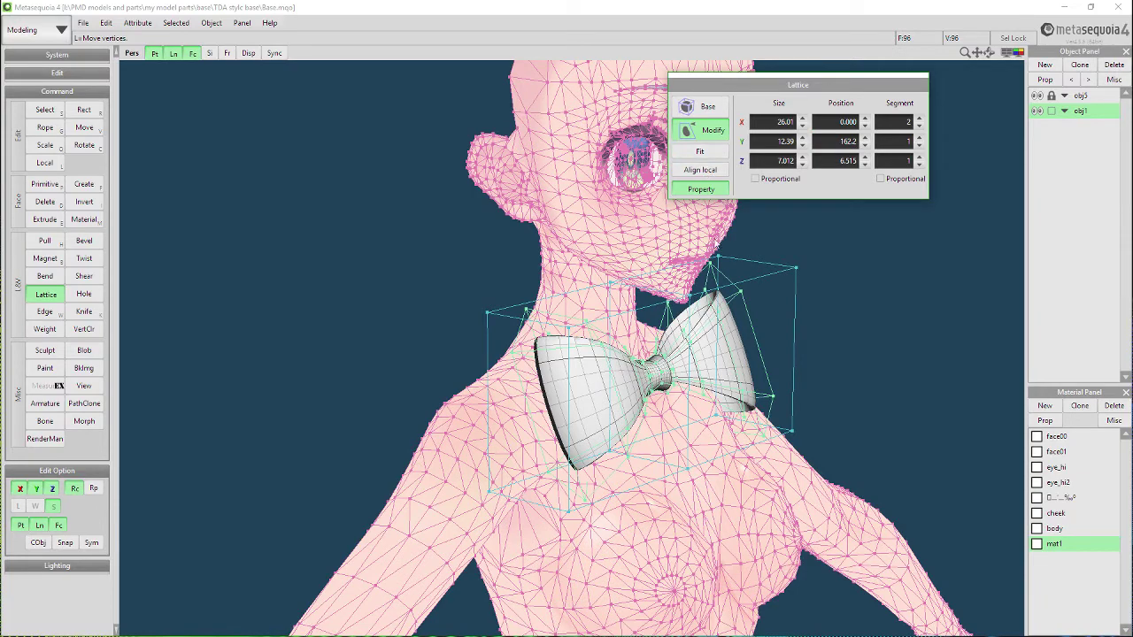
Try moving the lattice points at one outer end of the bow along X.
right_drag(717, 244, 698, 280)
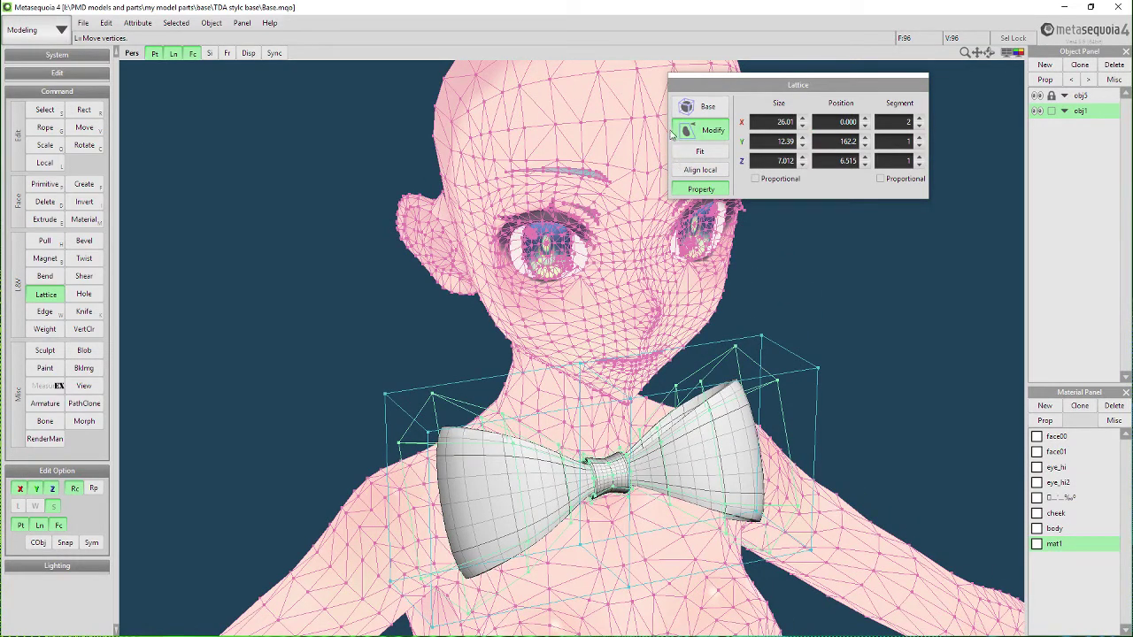
middle_drag(598, 234, 437, 286)
drag(226, 255, 374, 474)
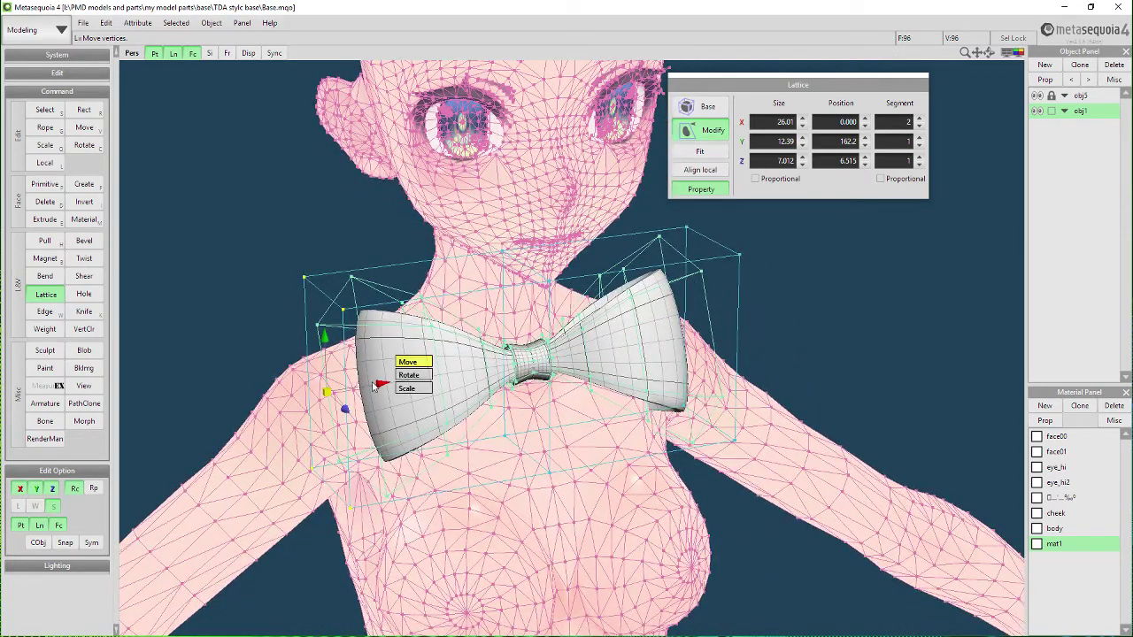
mouse_move(373, 387)
mouse_down()
mouse_move(285, 389)
mouse_move(459, 372)
mouse_move(215, 407)
mouse_move(505, 366)
mouse_move(227, 414)
mouse_move(445, 392)
mouse_move(234, 404)
mouse_move(394, 390)
mouse_up()
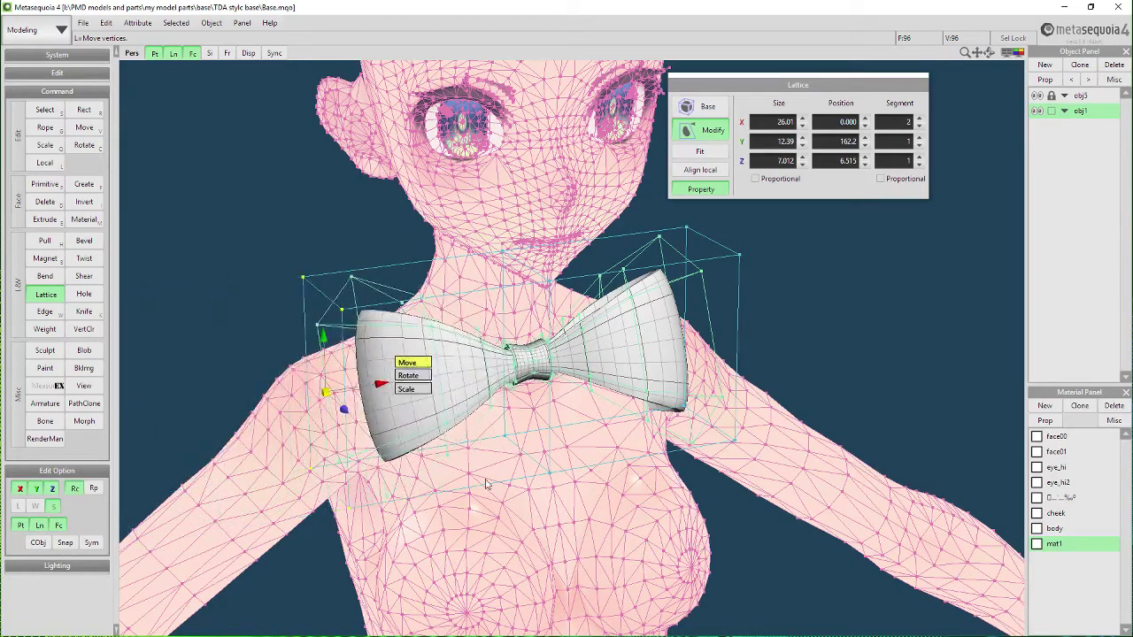
Shift the lower rear lattice points at the bow's ends slightly forward along Z and raise them along Y.
right_drag(485, 483, 654, 461)
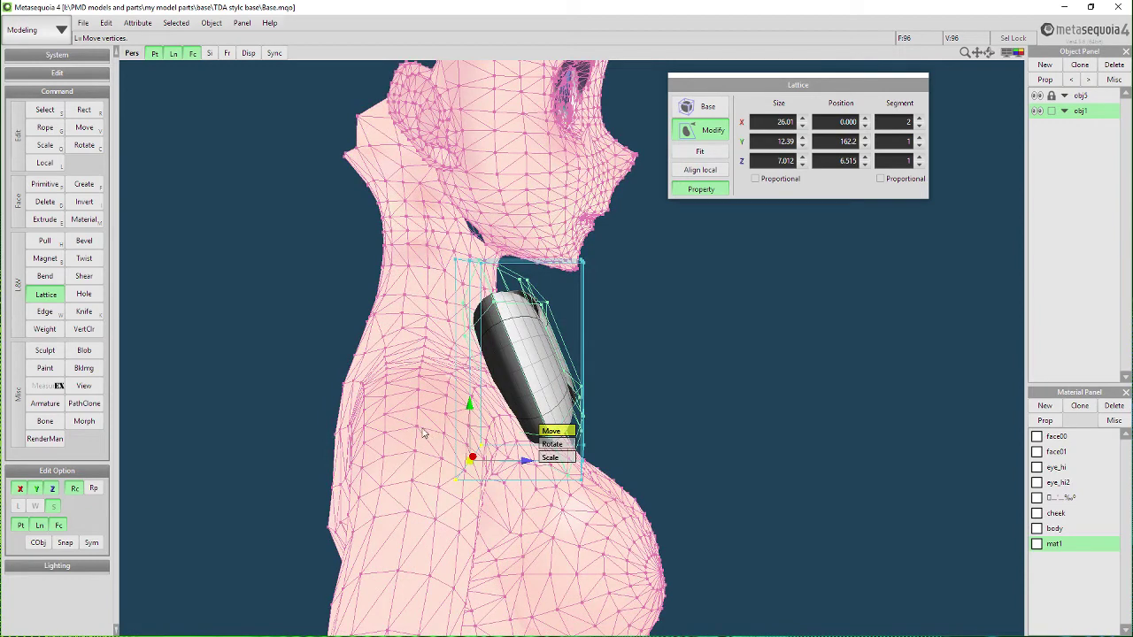
drag(470, 408, 470, 329)
key(ctrl+z)
drag(523, 463, 540, 461)
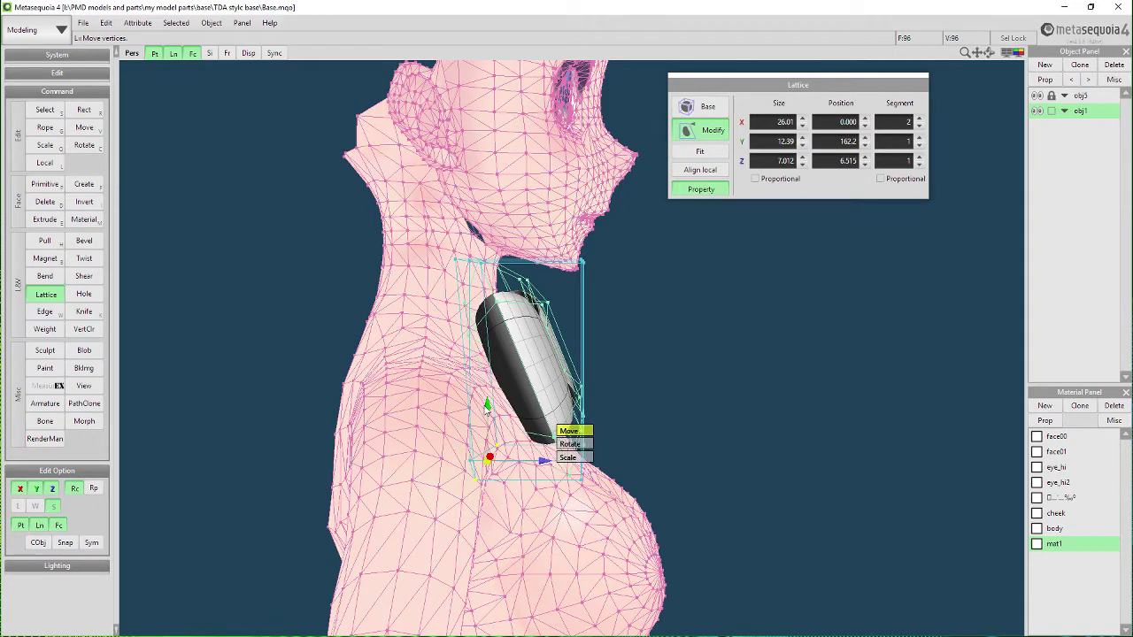
drag(486, 409, 486, 369)
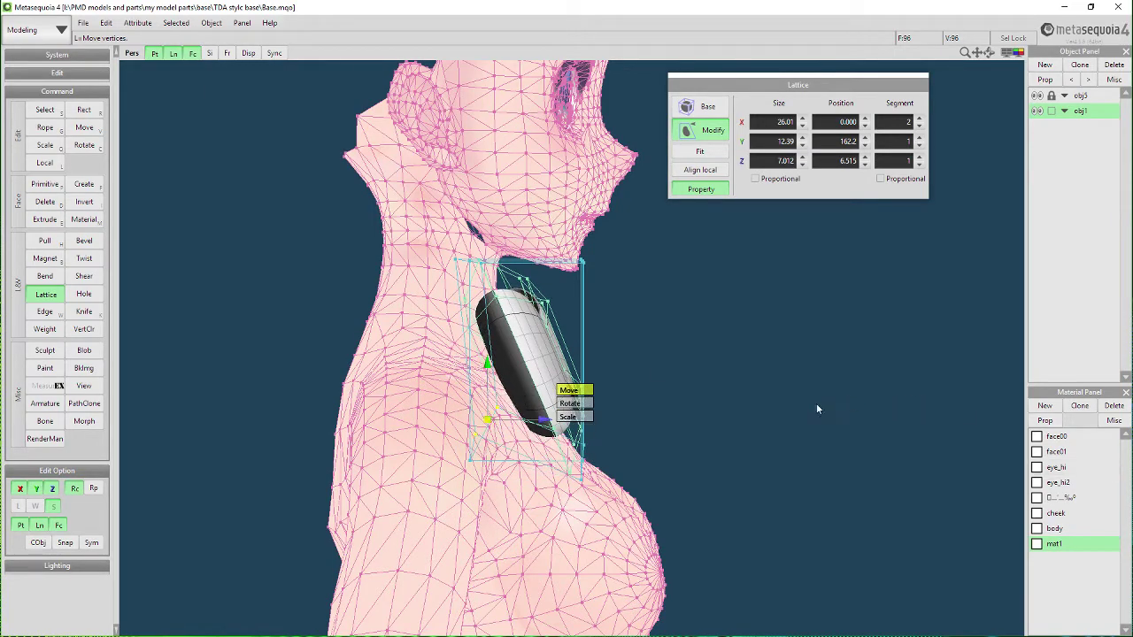
Try lowering the outer lattice points at both ends of the bow along Y so the loops droop.
right_drag(817, 409, 792, 419)
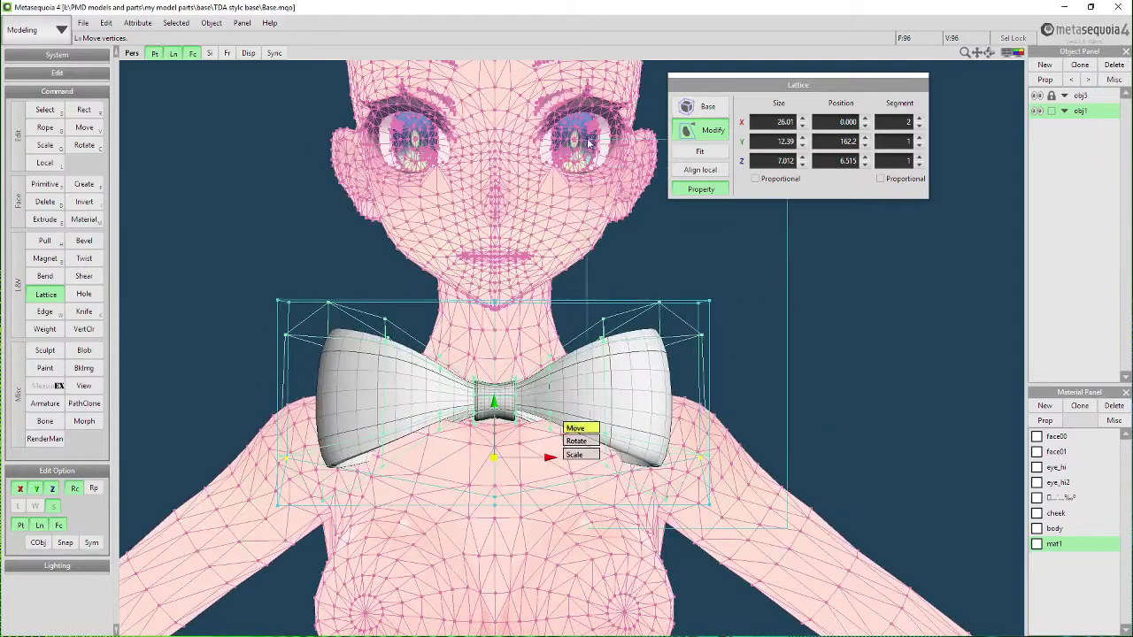
drag(210, 234, 326, 512)
right_drag(387, 527, 437, 528)
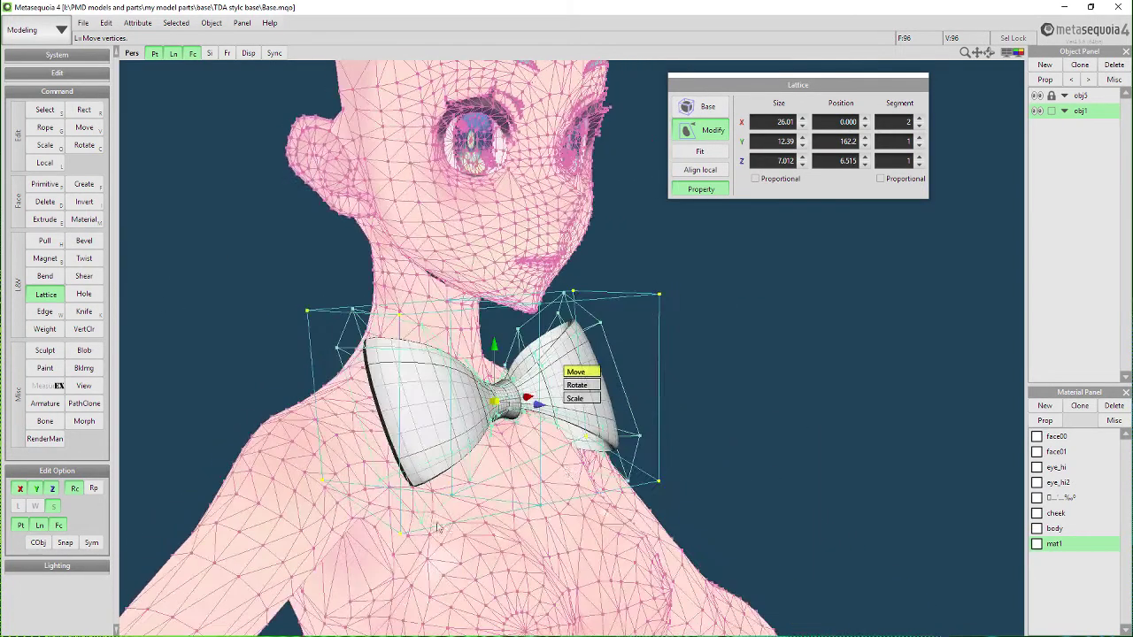
drag(495, 352, 489, 450)
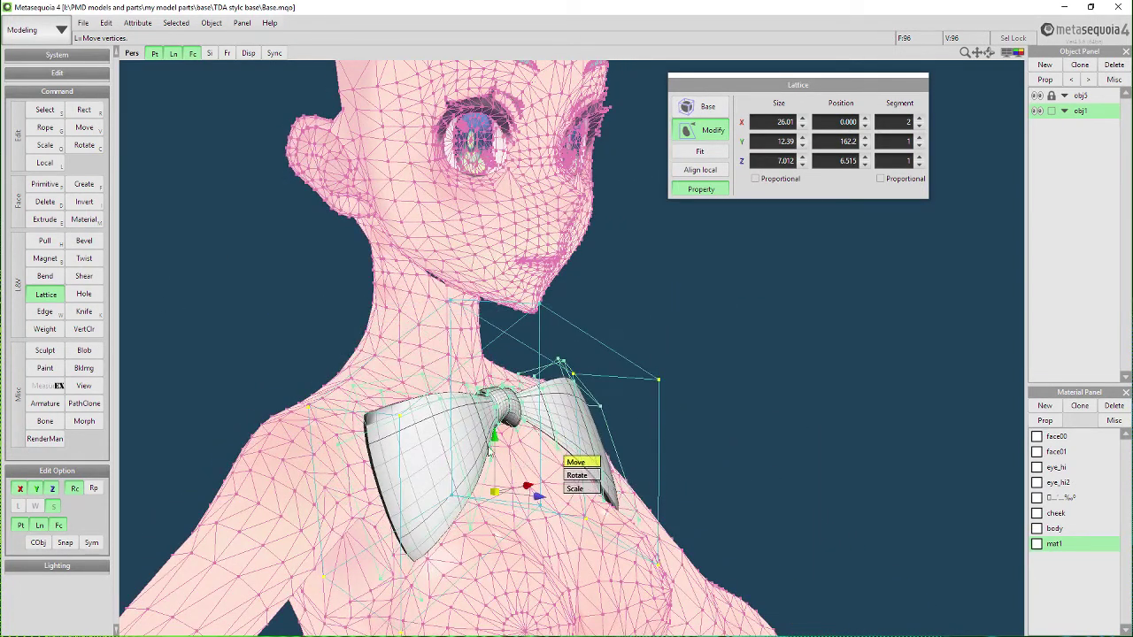
Try lowering the upper middle lattice points about 1.9 along Y and revert the downward lattice bends.
right_drag(538, 501, 773, 524)
click(492, 302)
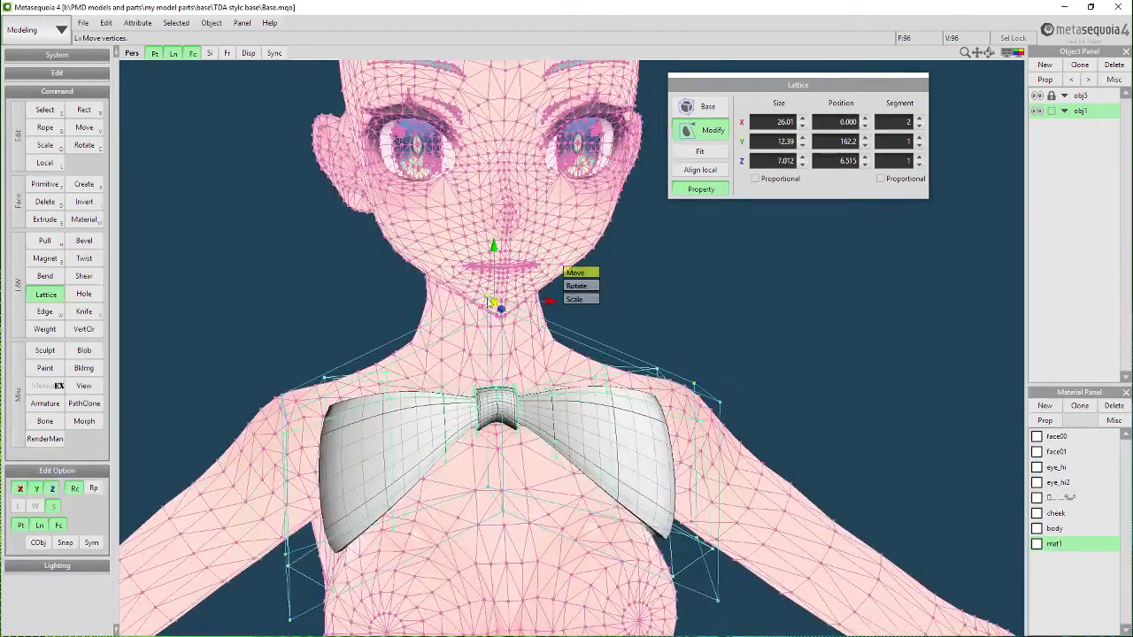
drag(499, 260, 498, 283)
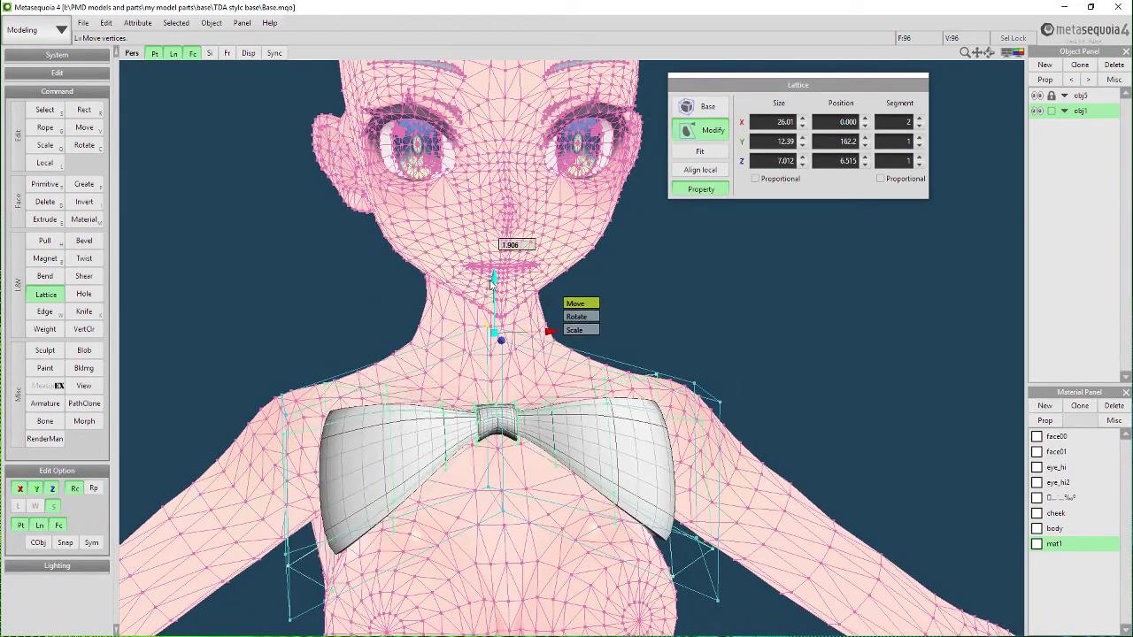
right_drag(498, 284, 458, 431)
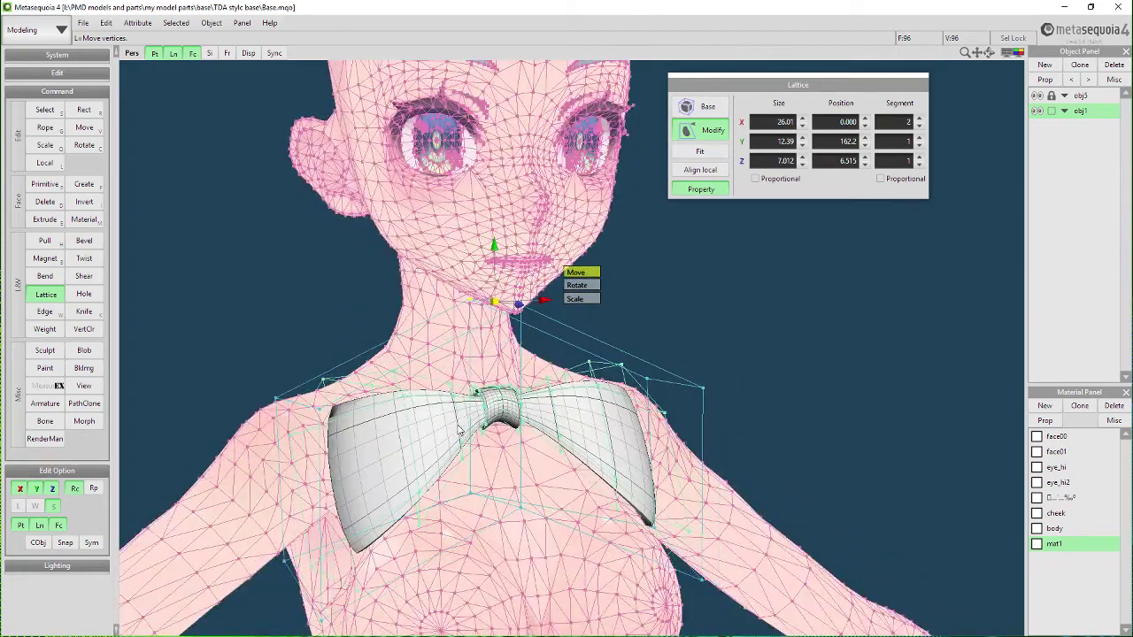
right_drag(478, 497, 631, 450)
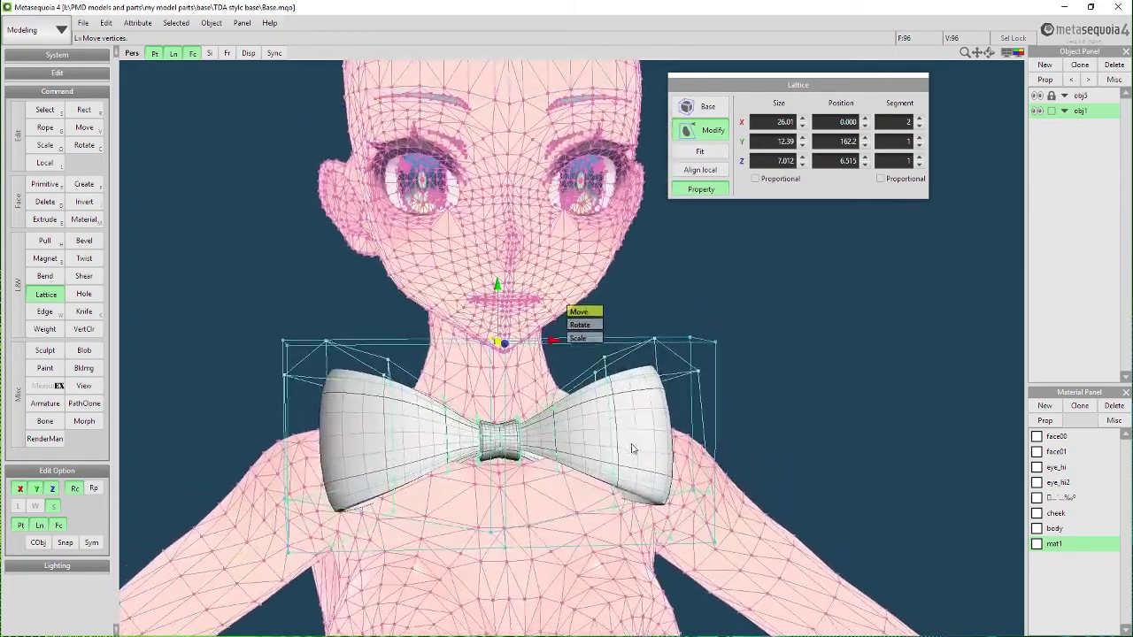
Leave the lattice and rotate the bow 90 degrees about the Y-axis.
click(85, 145)
click(84, 128)
click(85, 145)
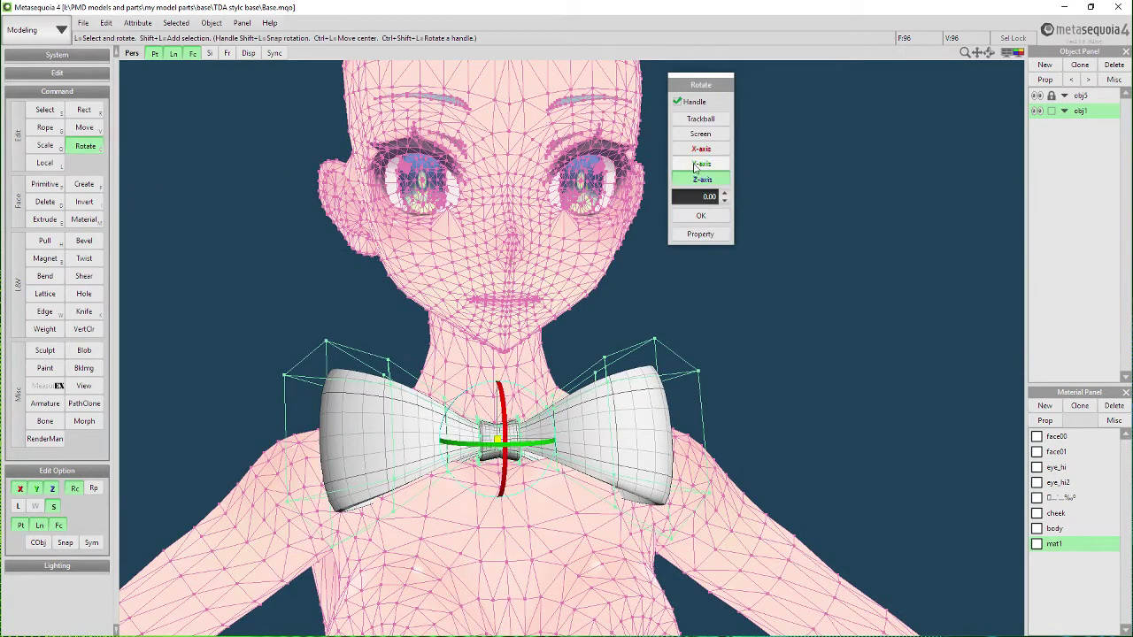
click(701, 164)
text(90)
key(Return)
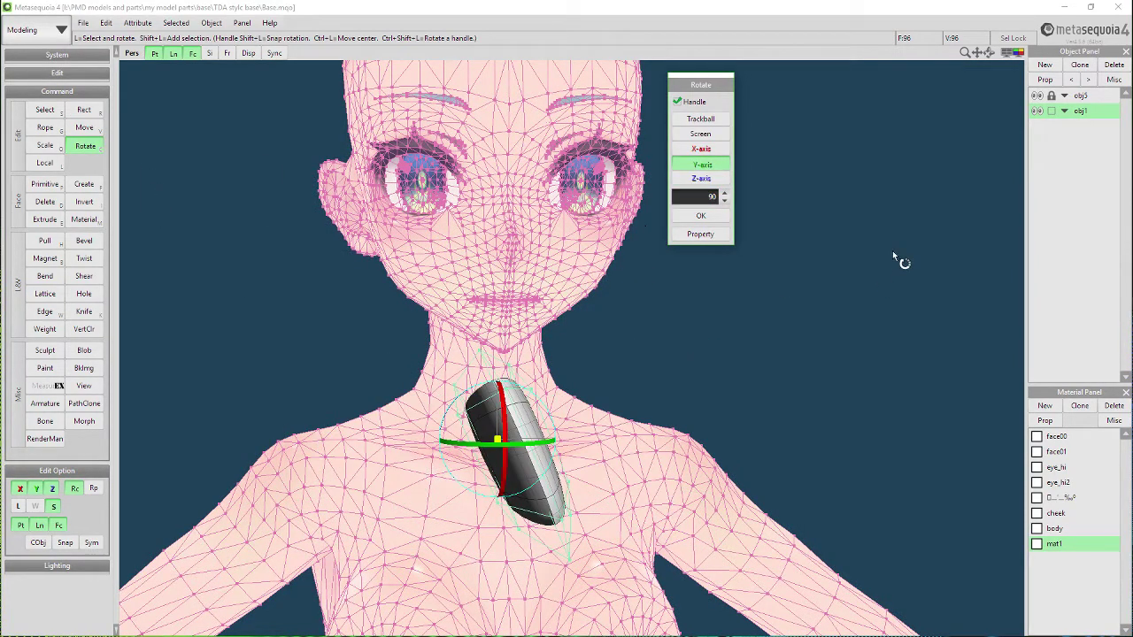
Set obj1 to Mirror separated and move the bow about 12.65 along X, -0.56 along Y and -2.89 along Z.
right_click(1080, 111)
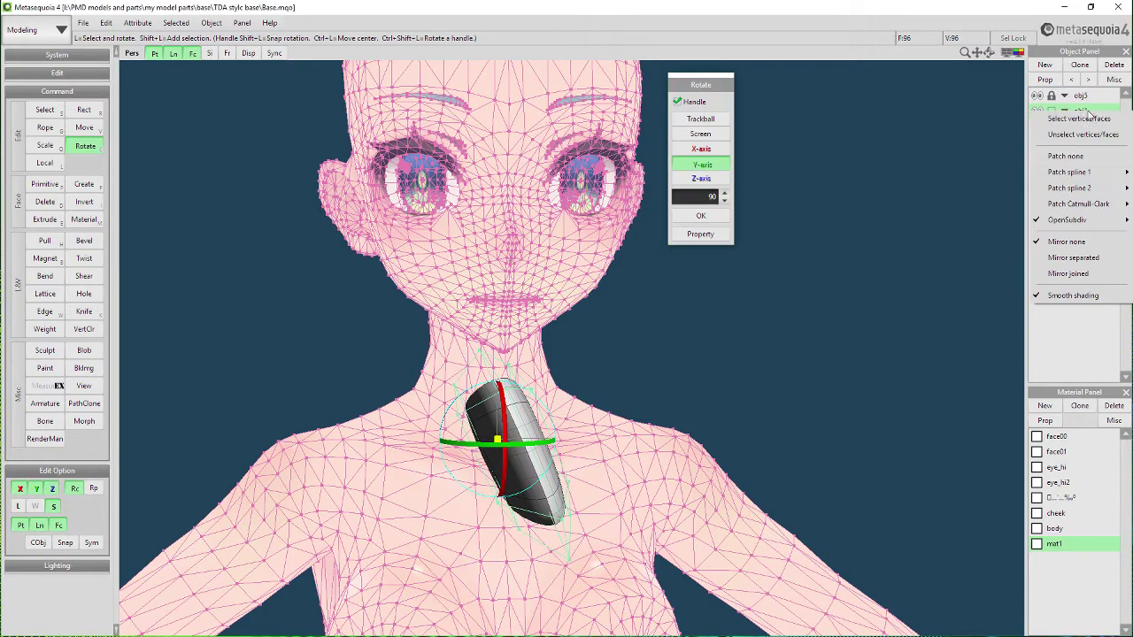
click(1080, 261)
right_drag(854, 343, 772, 359)
key(v)
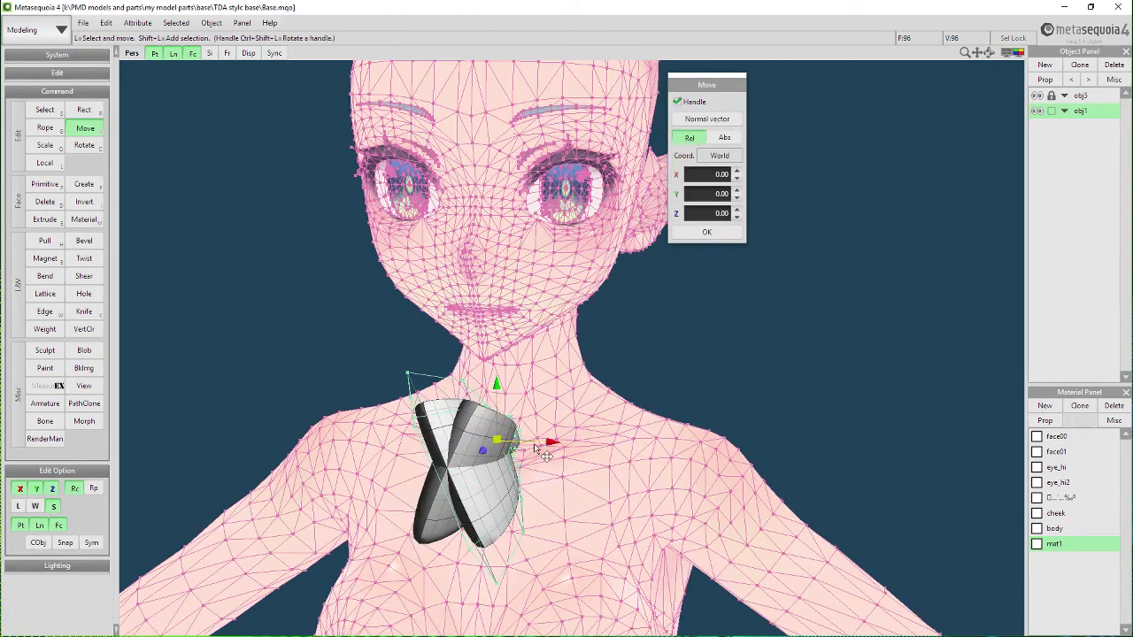
drag(550, 442, 739, 452)
right_drag(739, 451, 613, 458)
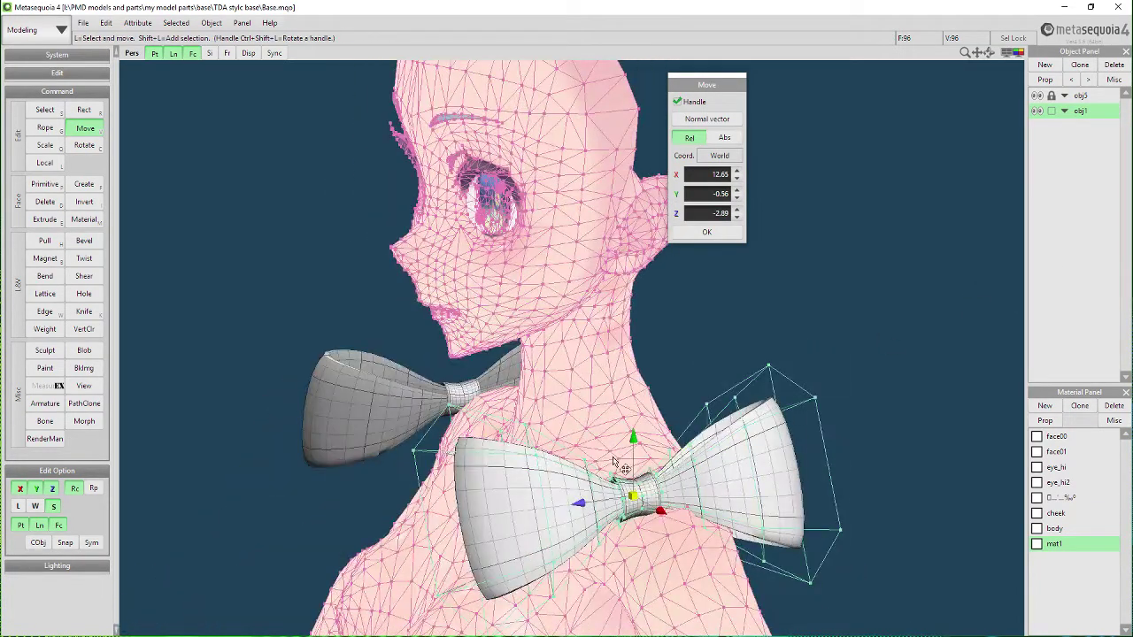
Raise the mirrored bow along Y by about 21.07 and another 3.87 to the upper side of the head.
drag(633, 439, 634, 130)
right_drag(620, 257, 485, 360)
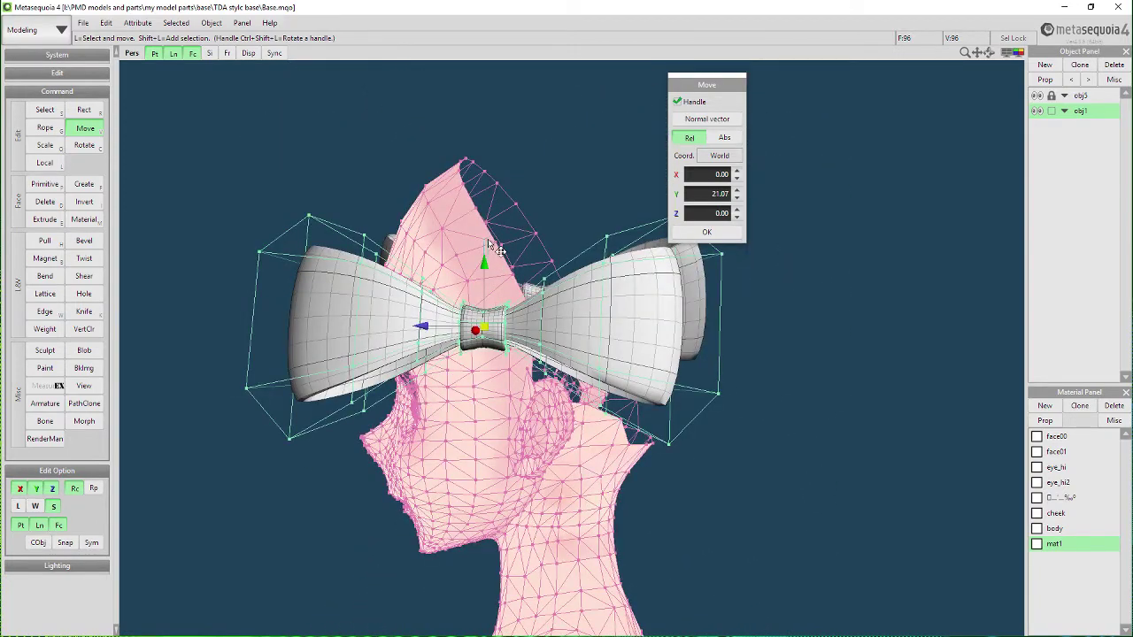
drag(491, 266, 492, 195)
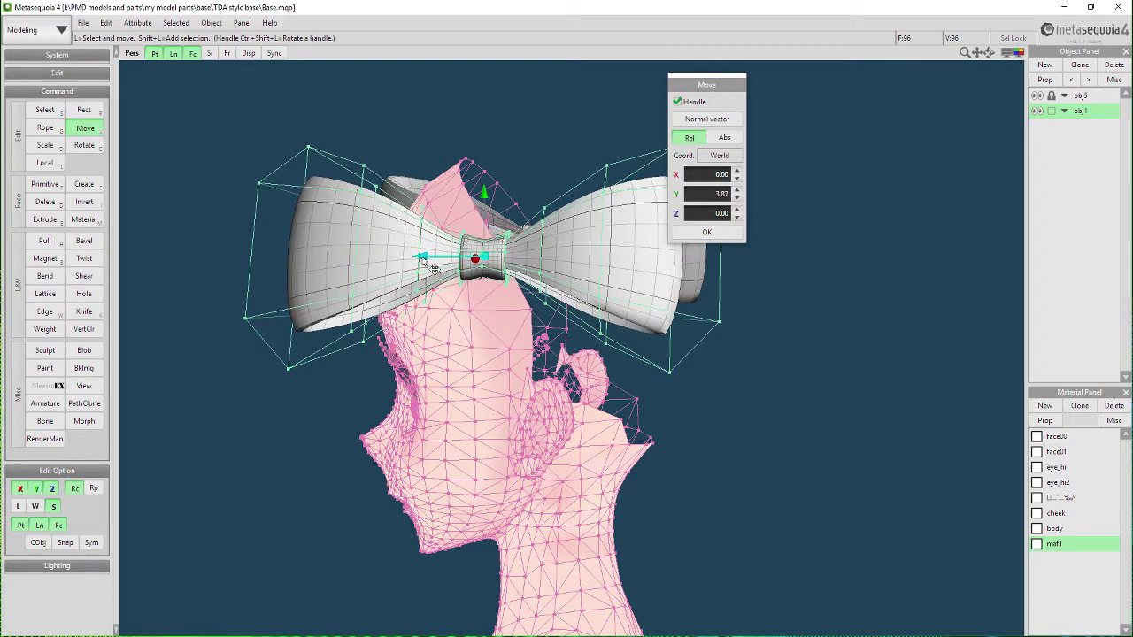
Move the bow about 4.76 backward along Z and slightly inward along X toward the head.
drag(423, 258, 502, 261)
right_drag(502, 268, 562, 310)
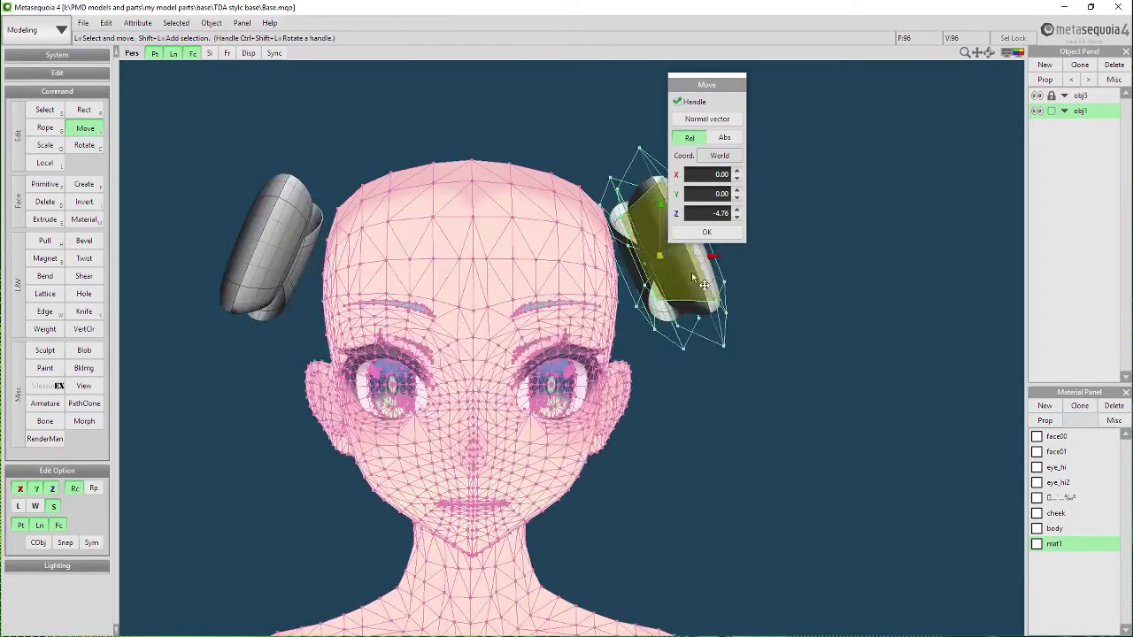
drag(713, 258, 707, 258)
Rotate the mirrored bow by about -11.61 degrees to tilt it beside the head.
right_drag(715, 261, 673, 292)
key(r)
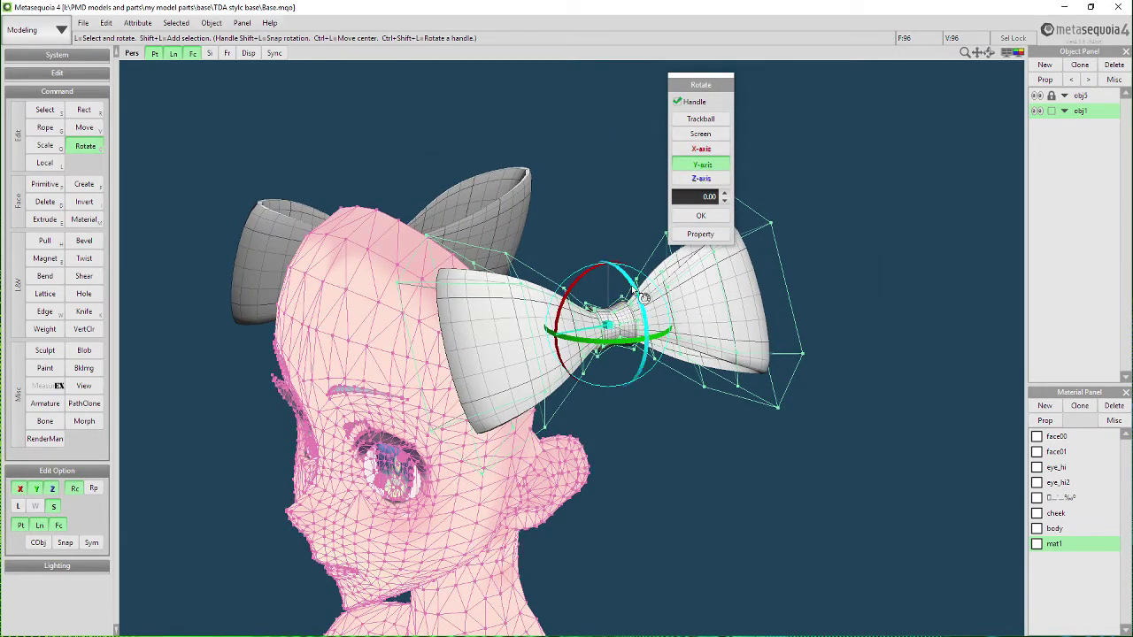
drag(642, 298, 614, 324)
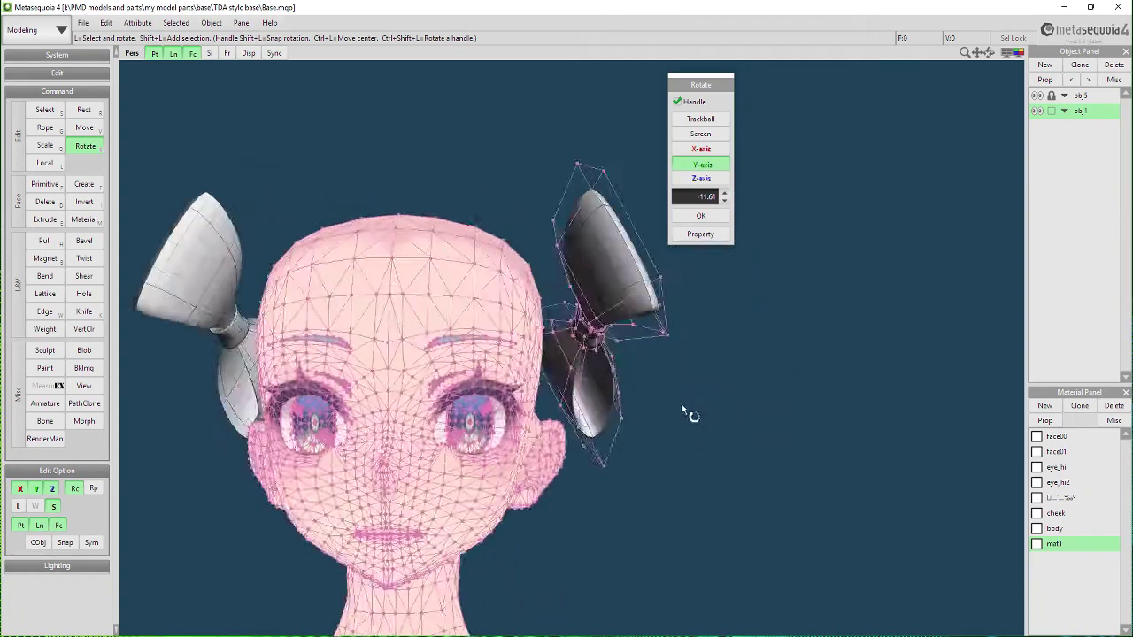
right_drag(688, 415, 771, 394)
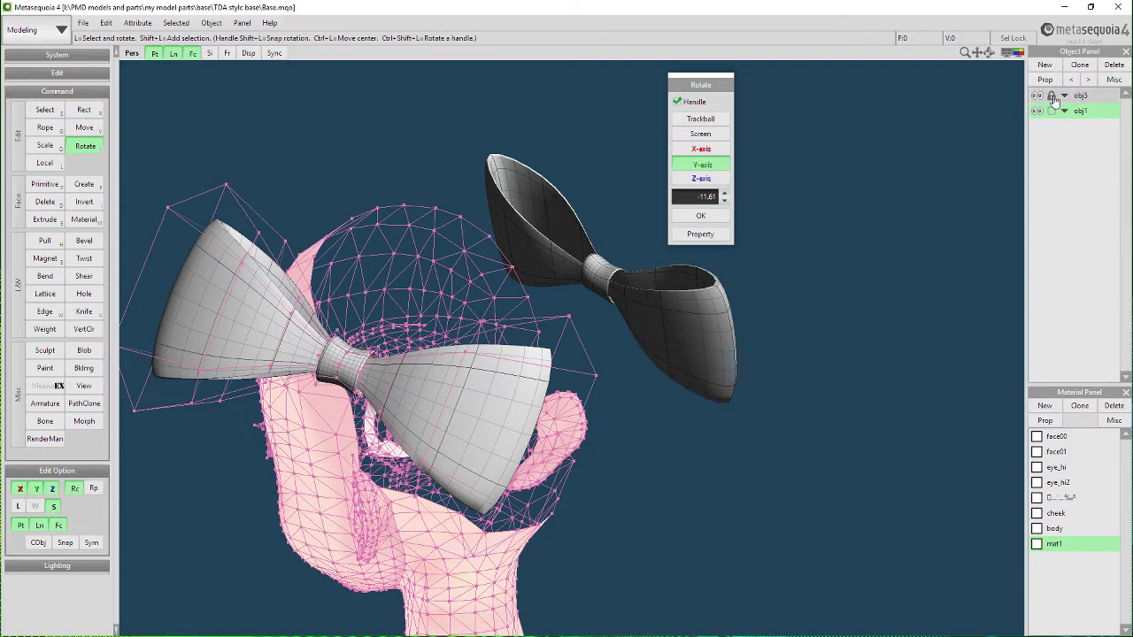
right_drag(735, 394, 774, 382)
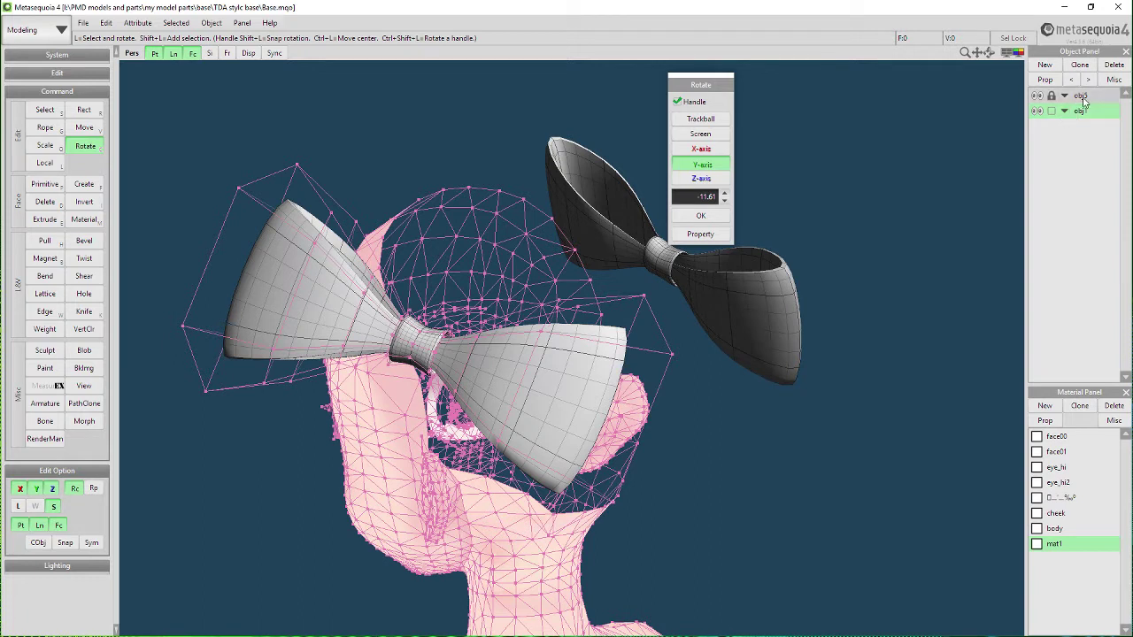
Delete the locked head and body object, keeping only the bow object obj1.
click(1083, 97)
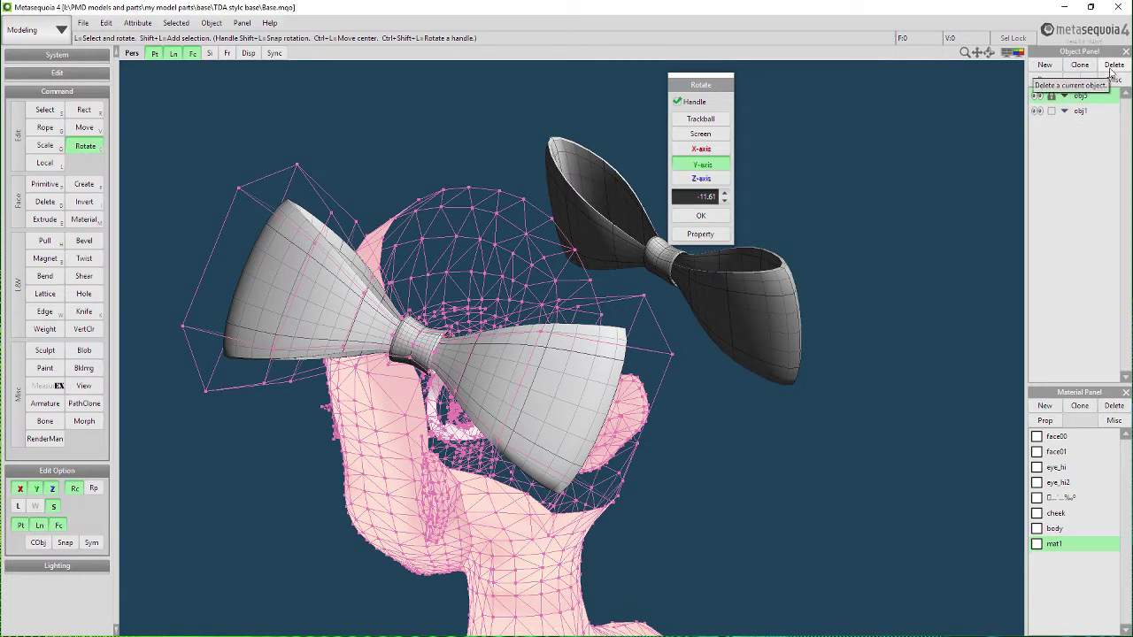
click(1111, 71)
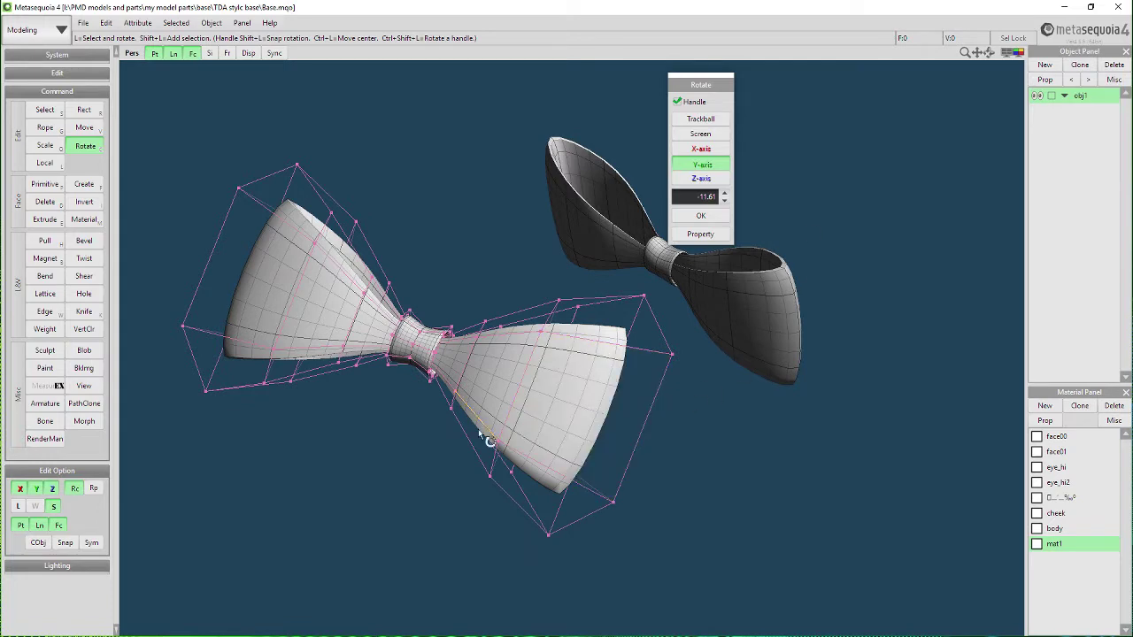
right_drag(286, 470, 344, 470)
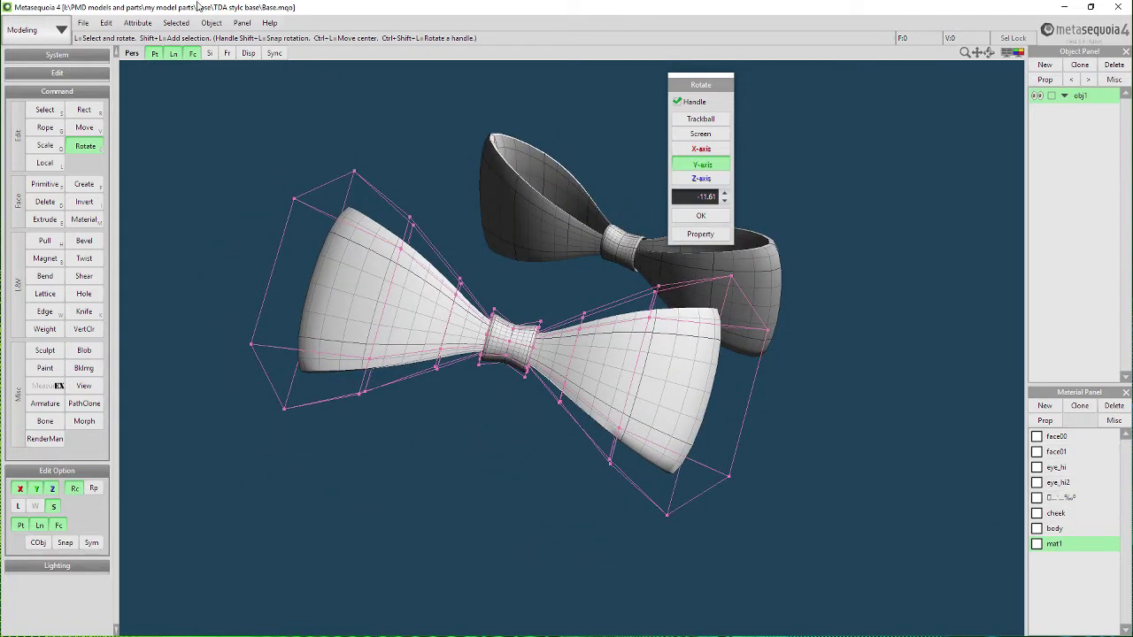
Save the bow as a Direct3D Retained Mode (*.x) file named RIBBON THINGY in the TDA style base folder.
click(84, 23)
click(111, 103)
click(301, 287)
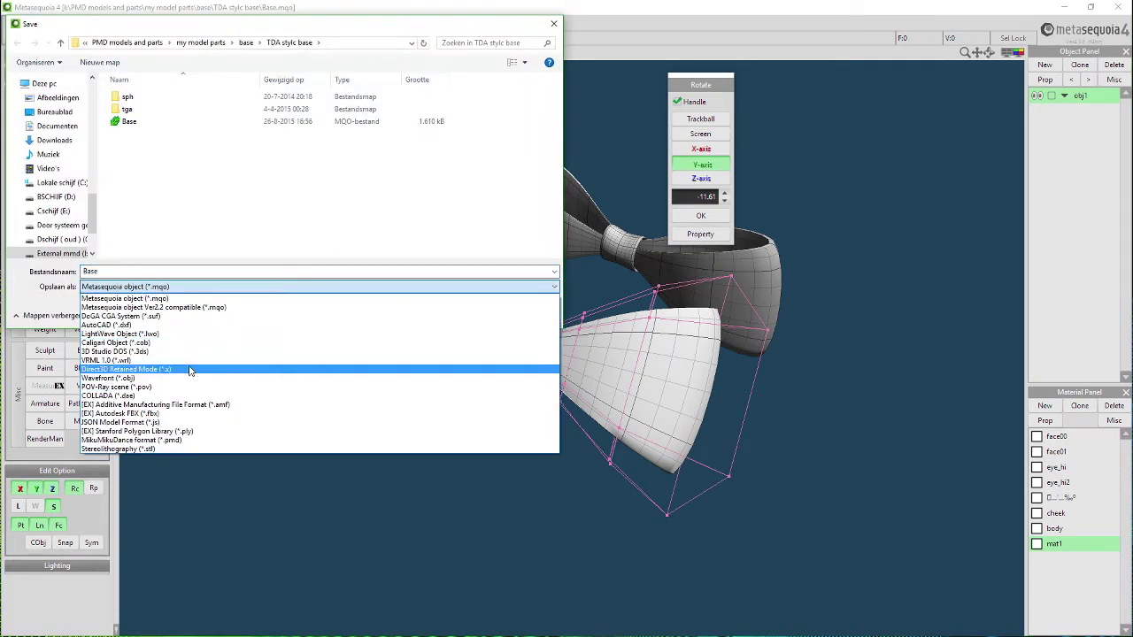
click(301, 370)
scroll(53, 177, up, 4)
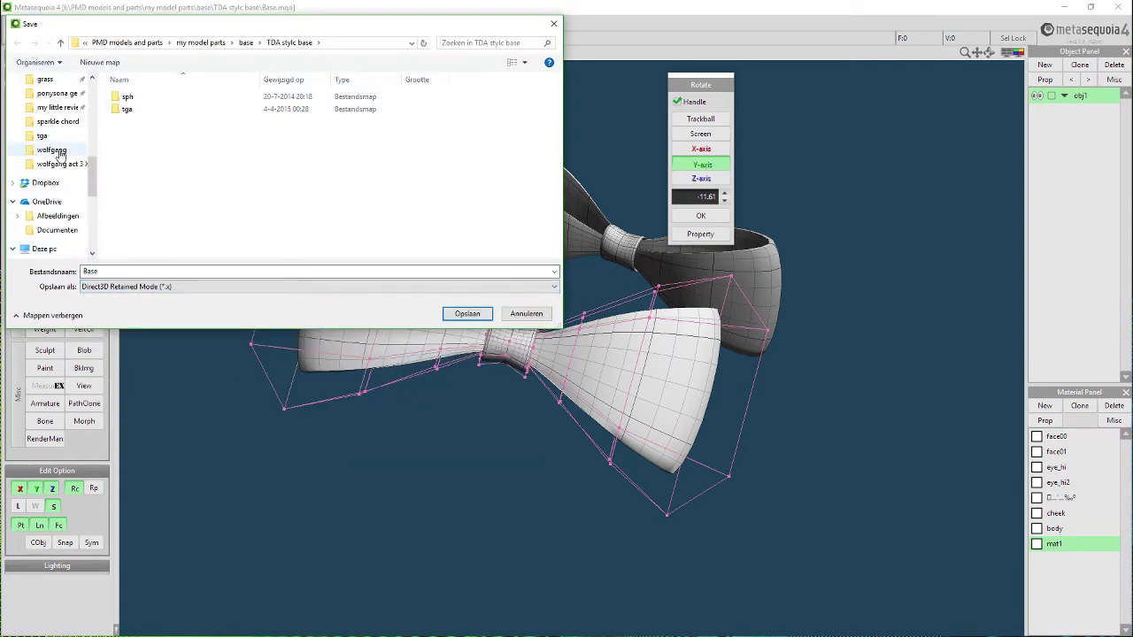
click(138, 271)
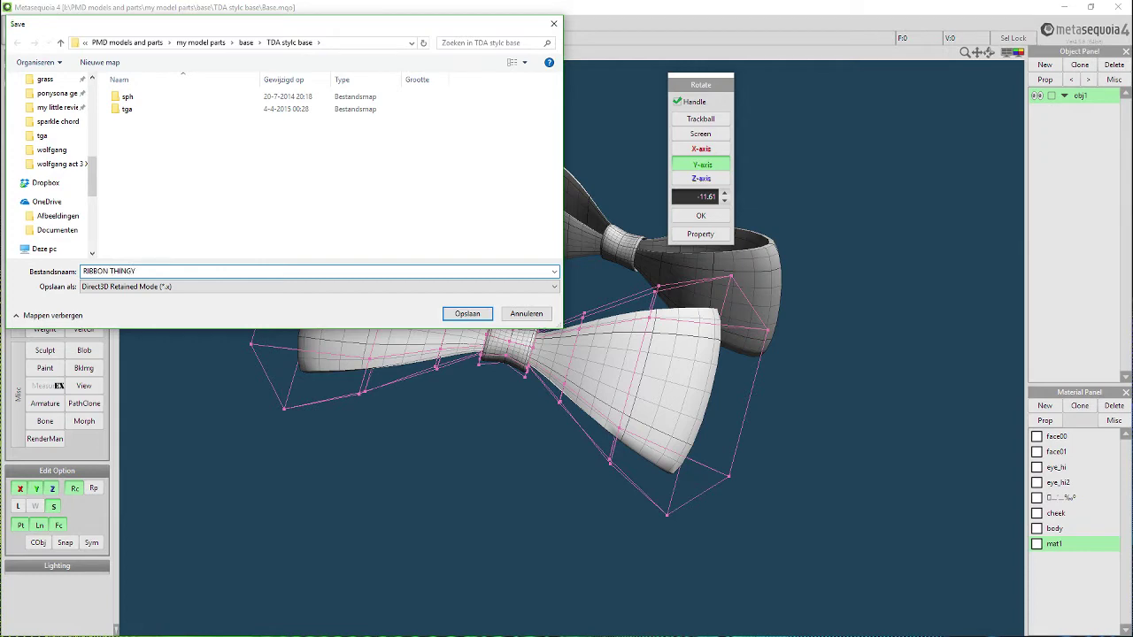
key(Return)
Export the X file with a size multiplier of 1.0000, digit -2, the Direct3D axis, normal vectors and UV mapping.
click(522, 250)
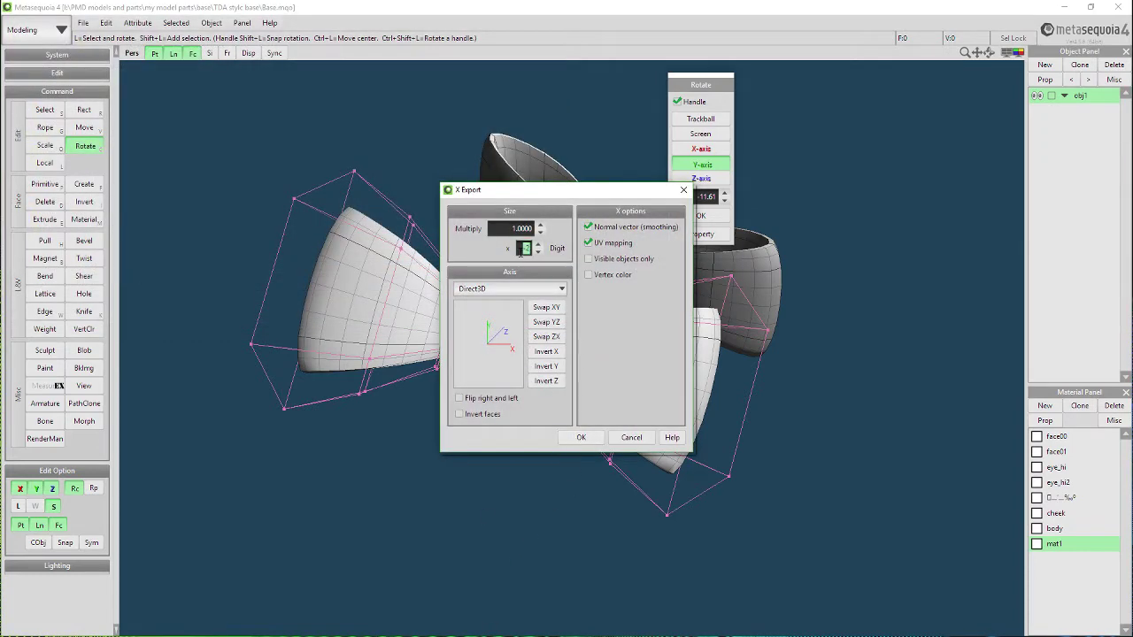
click(514, 228)
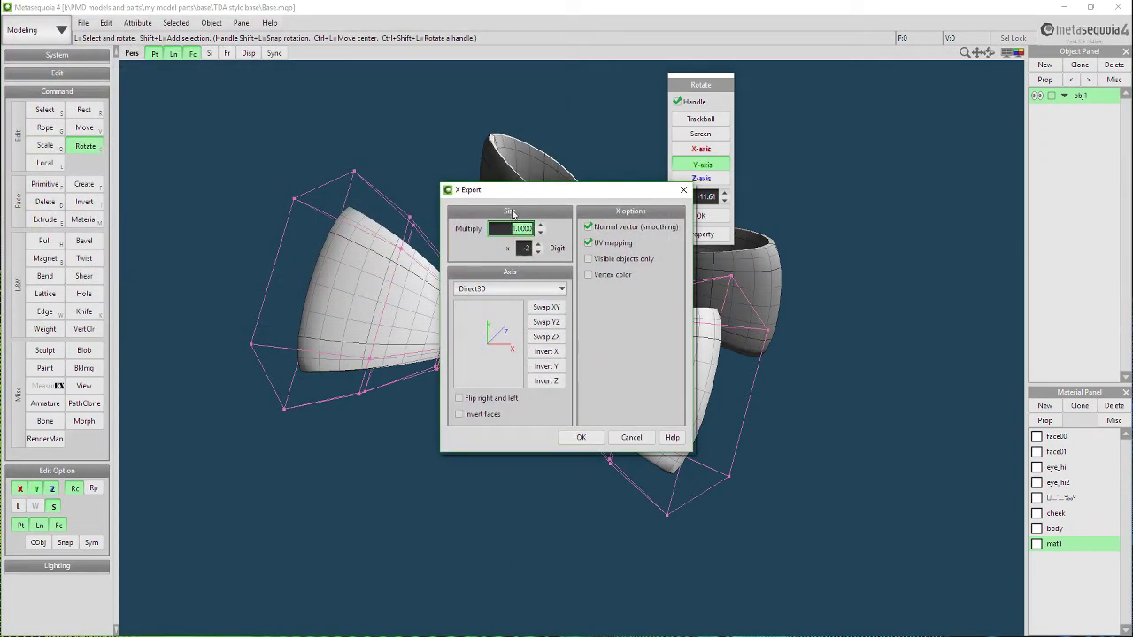
click(524, 249)
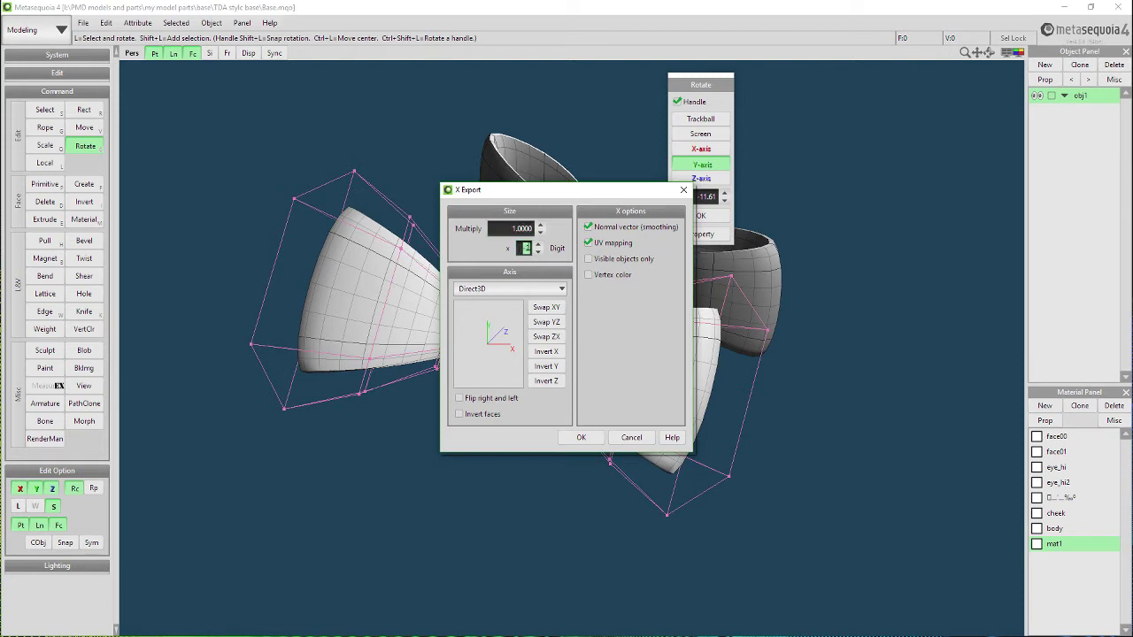
click(525, 230)
click(524, 249)
click(582, 438)
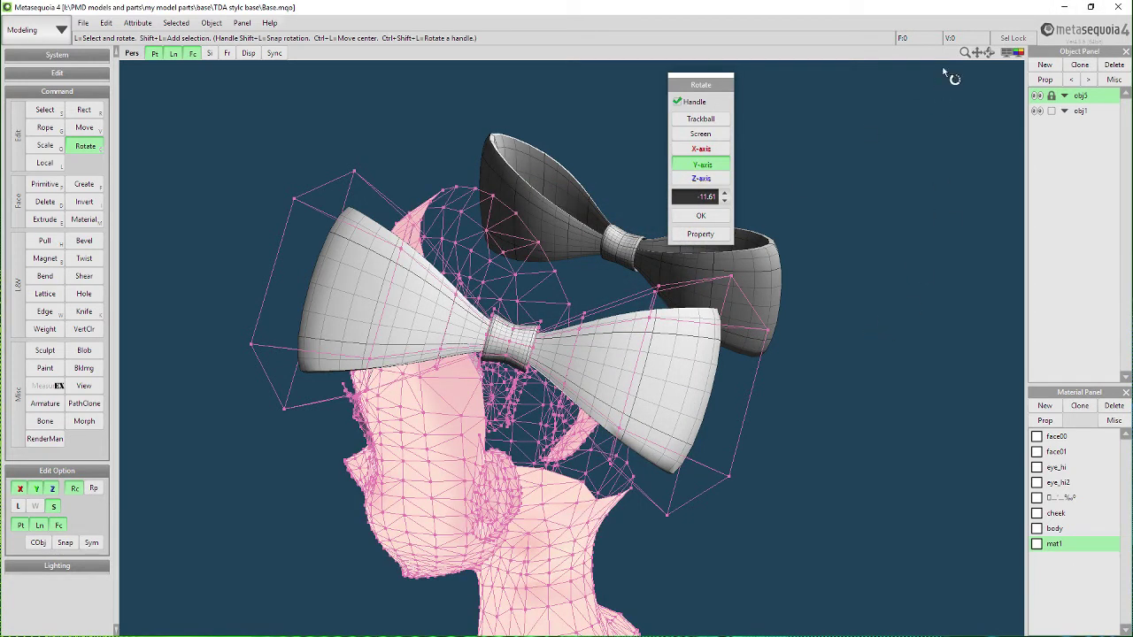
Switch to the TDA style base folder, open the Miku Base model in PMX Editor and maximize its model view.
click(1065, 9)
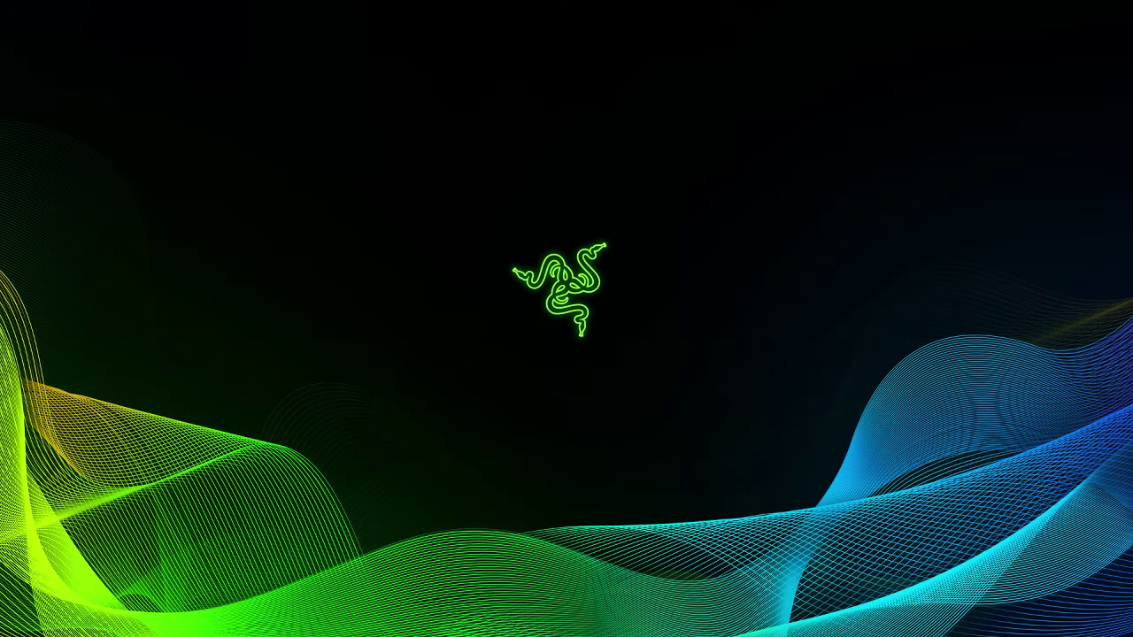
drag(1131, 124, 720, 94)
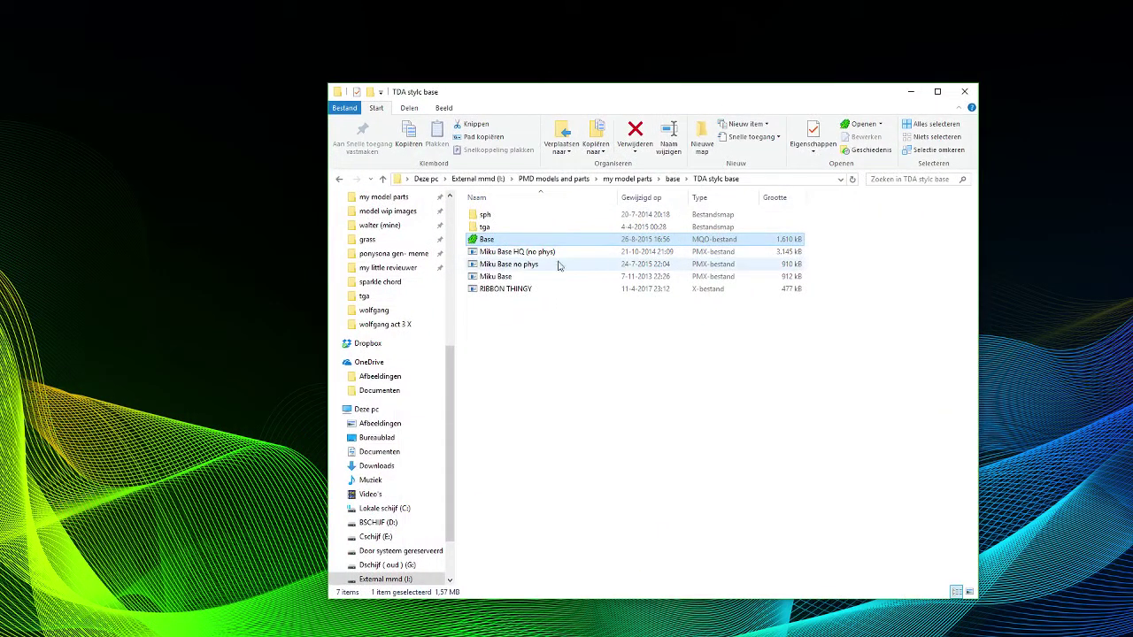
double_click(518, 278)
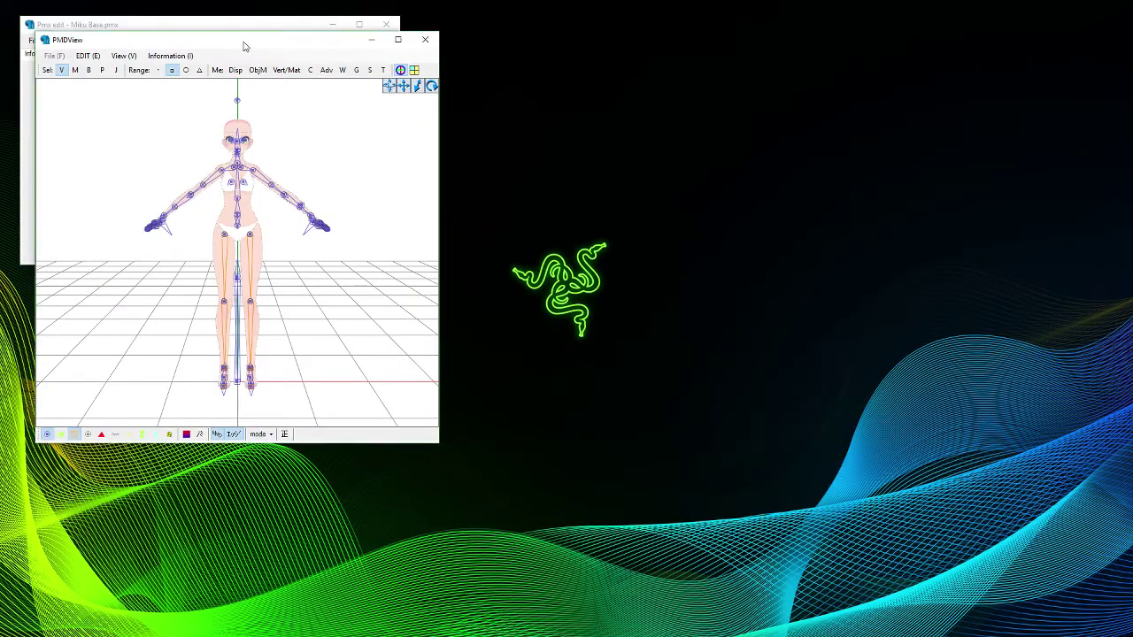
double_click(245, 40)
Import RIBBON THINGY into the Miku Base model using the Adding option and Ten times size.
right_drag(325, 411, 715, 325)
middle_drag(722, 315, 713, 341)
scroll(708, 318, up, 8)
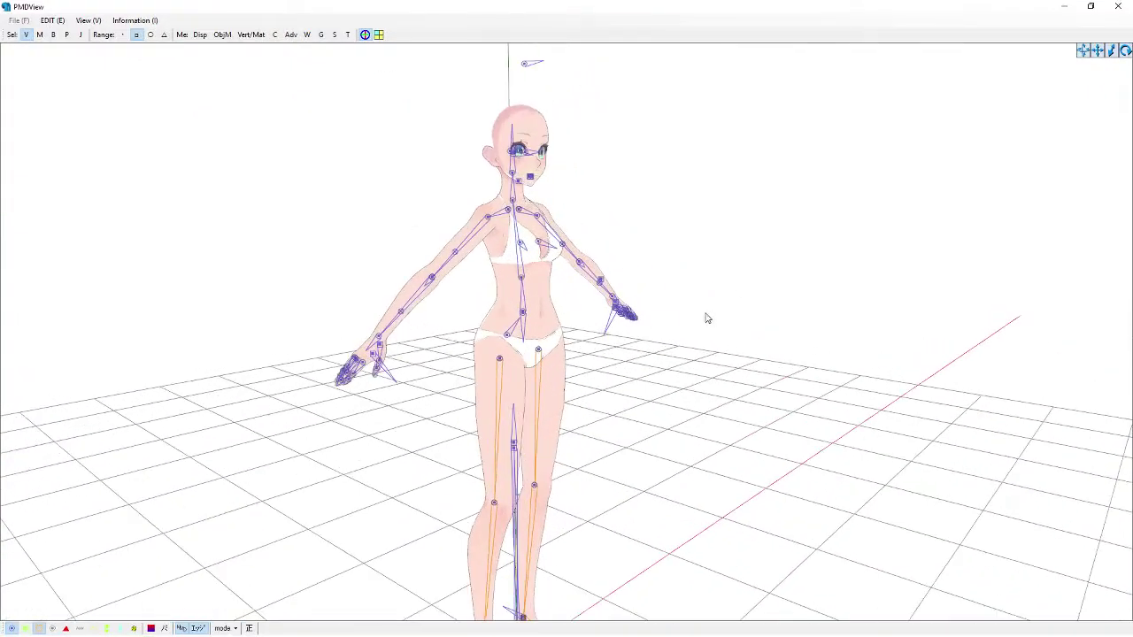
middle_drag(603, 276, 630, 429)
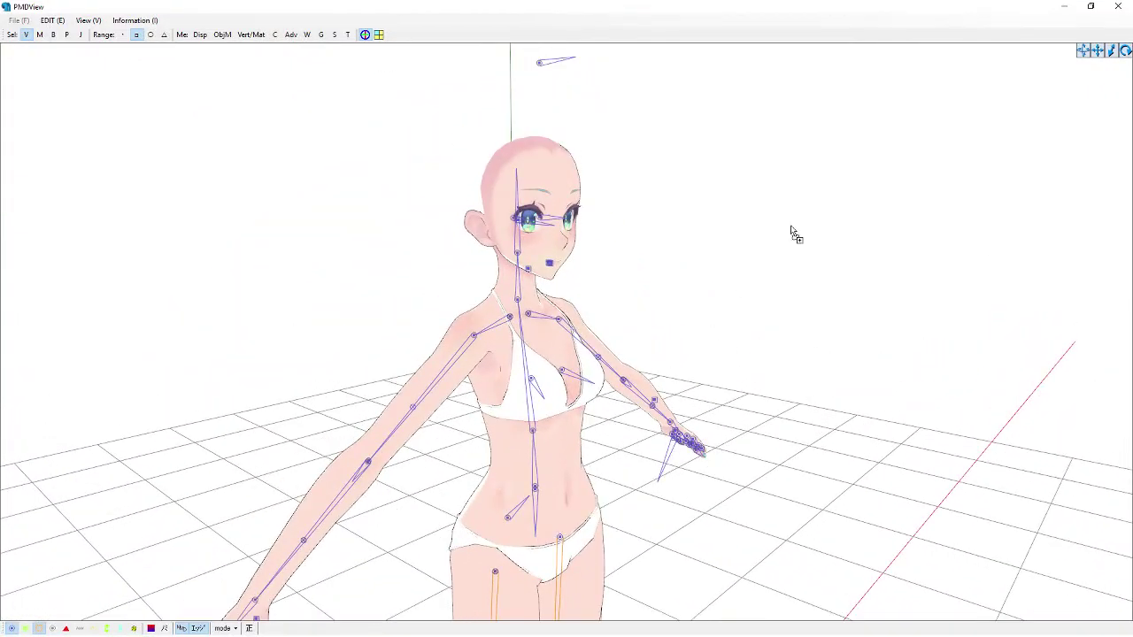
drag(792, 232, 794, 234)
click(129, 116)
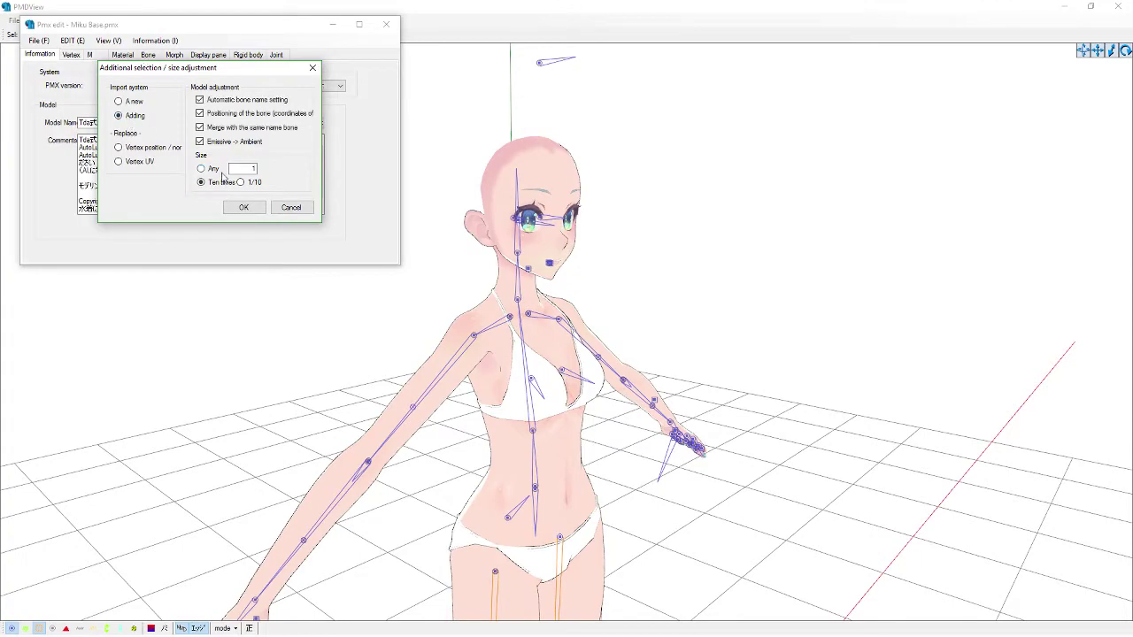
click(241, 208)
Enable bone selection with a circular range and select the head bone.
right_drag(342, 262, 422, 342)
scroll(422, 342, up, 3)
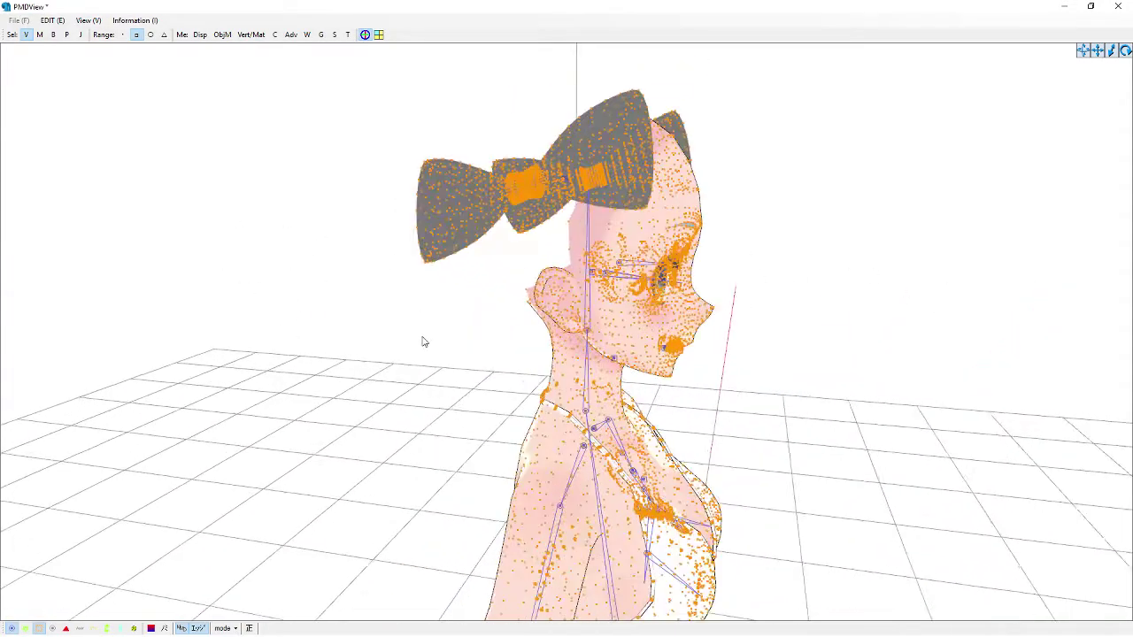
click(52, 34)
click(149, 33)
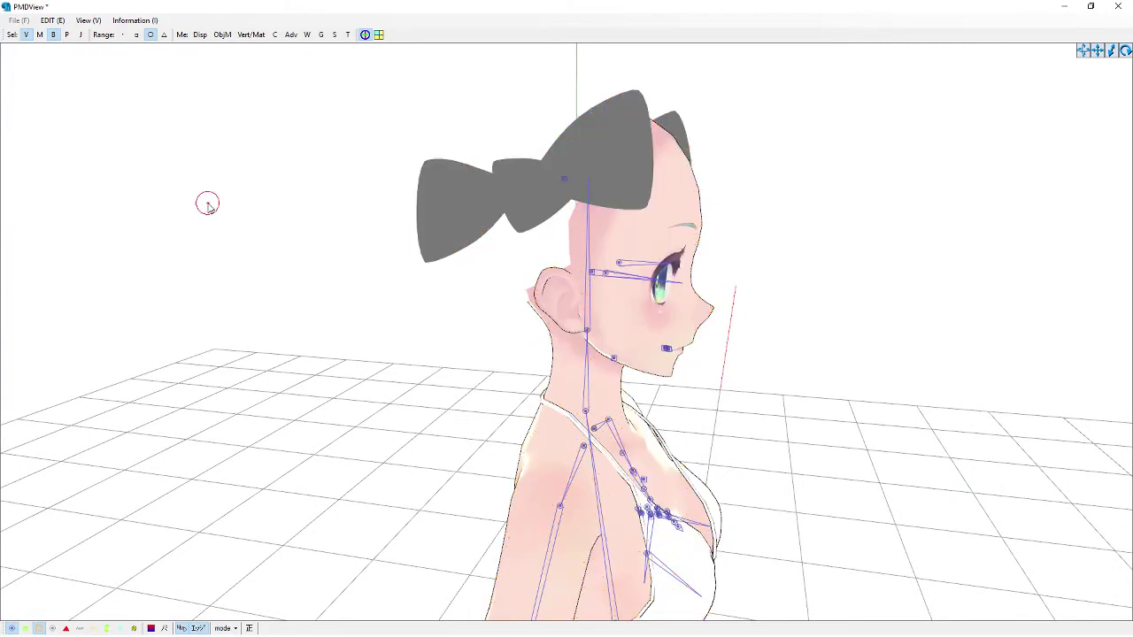
right_drag(839, 342, 594, 338)
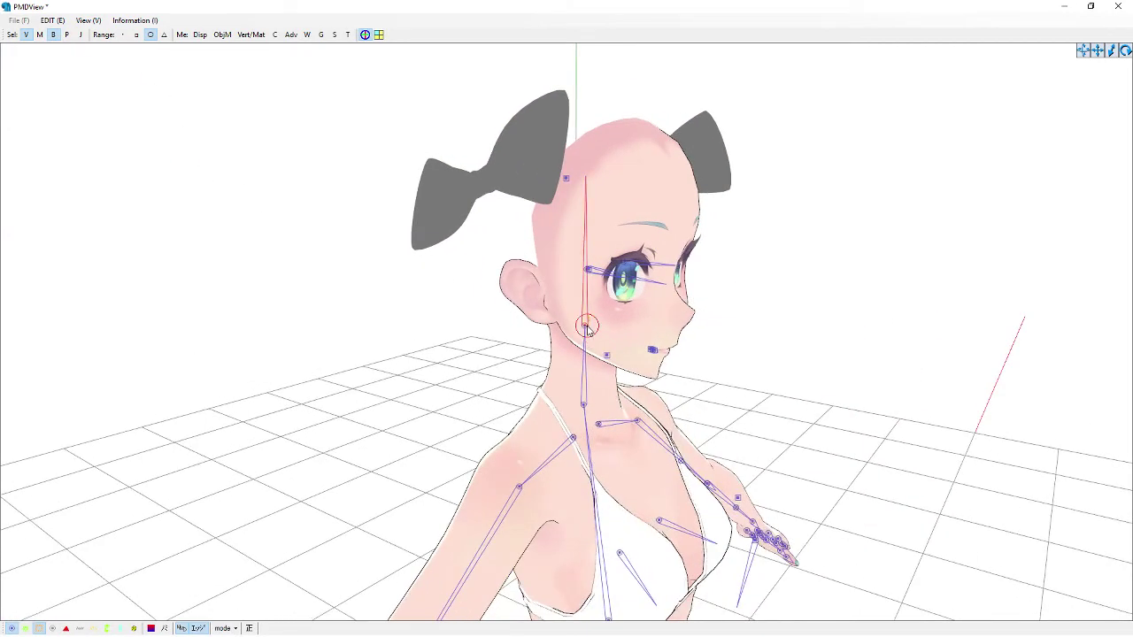
click(587, 329)
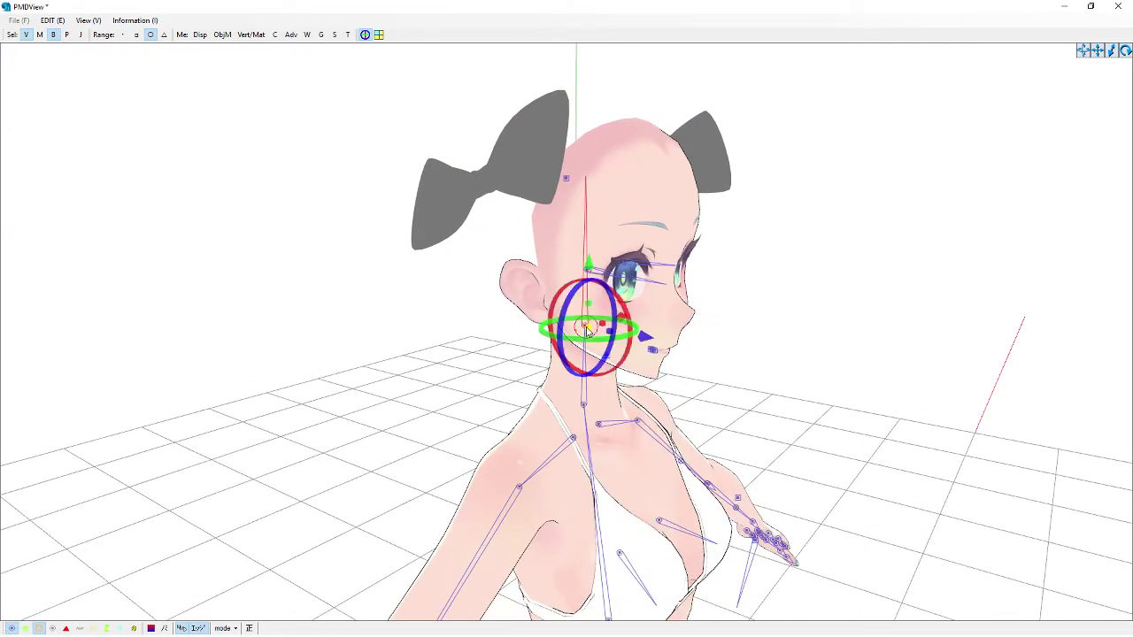
Start weight drawing for the head bone with a weight value of 100.
click(307, 34)
click(87, 88)
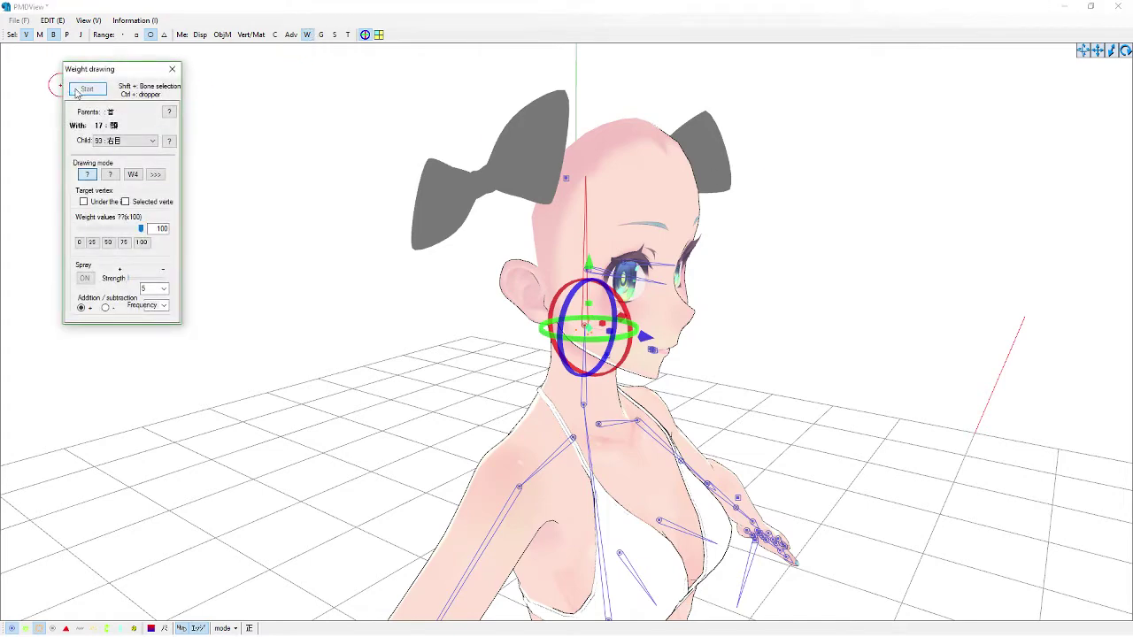
click(142, 241)
Mask the view by material so that only Material0 is available for weighting, and move the masking dialog aside.
click(250, 34)
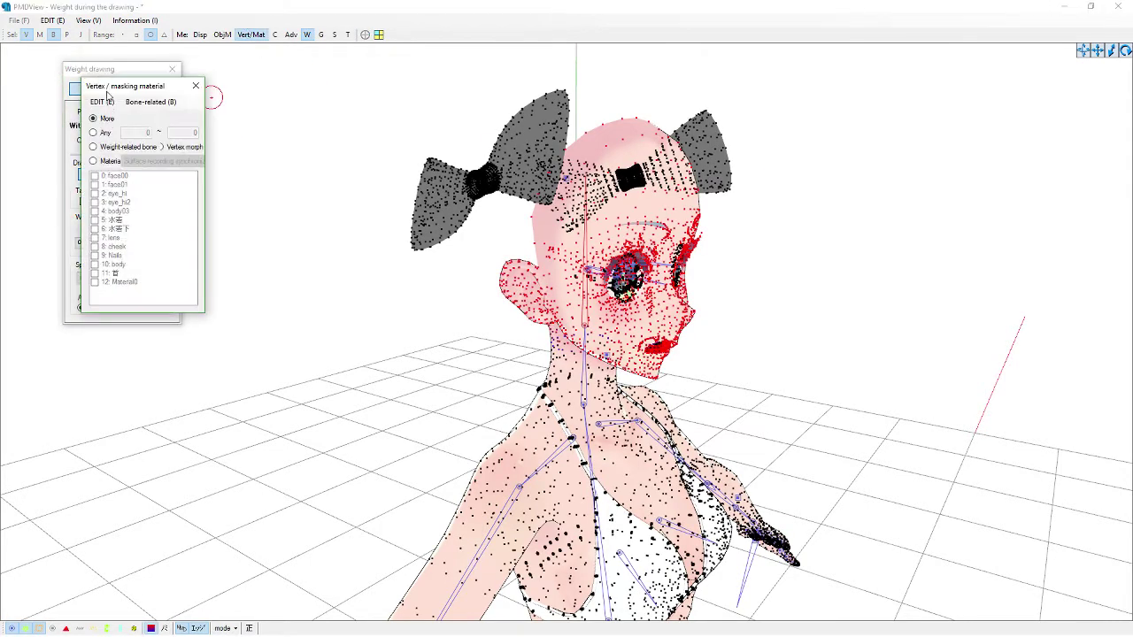
drag(105, 83, 375, 101)
click(376, 173)
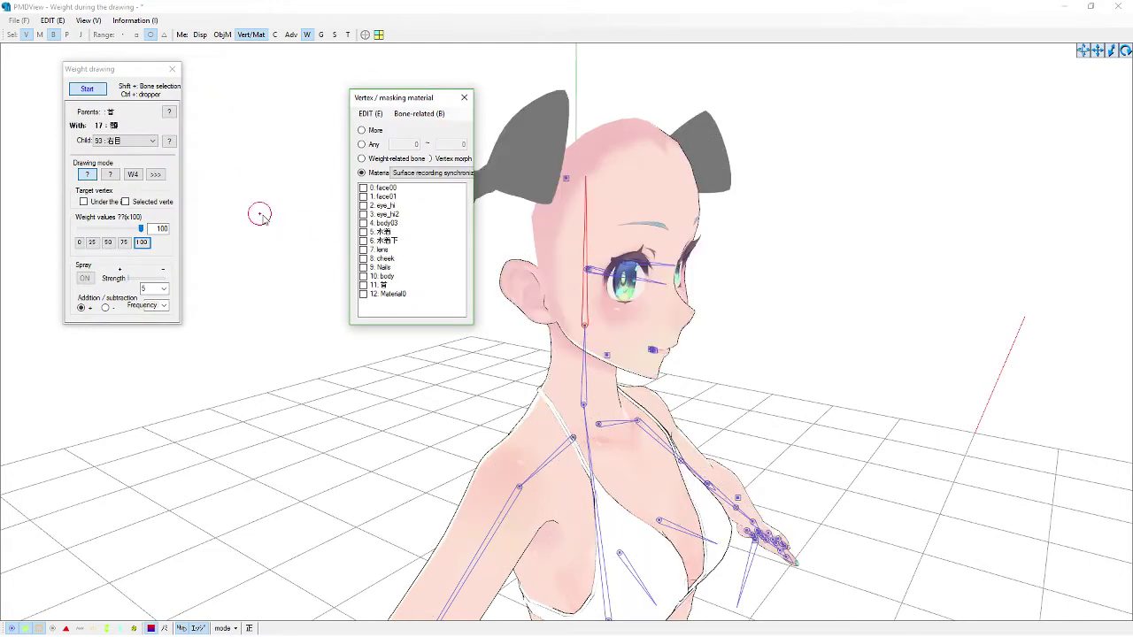
click(405, 294)
drag(405, 99, 0, 89)
Paint the head bone's full weight over all vertices of both bows and check them from several sides.
click(677, 251)
scroll(629, 261, down, 8)
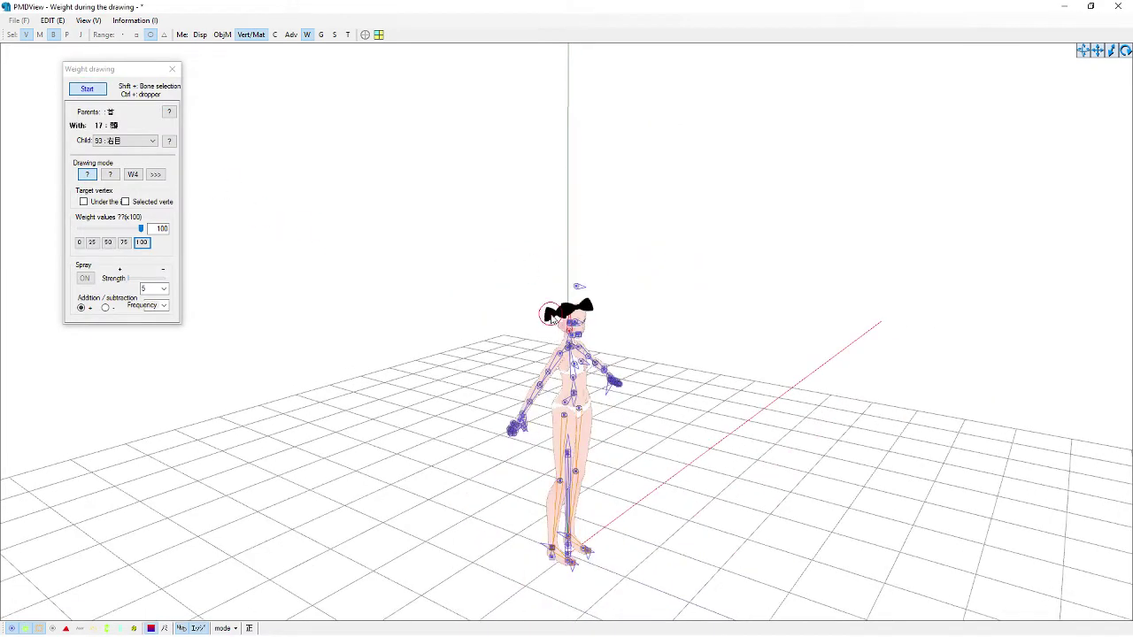
drag(551, 320, 602, 306)
right_drag(702, 344, 534, 362)
scroll(539, 361, up, 3)
scroll(544, 361, up, 3)
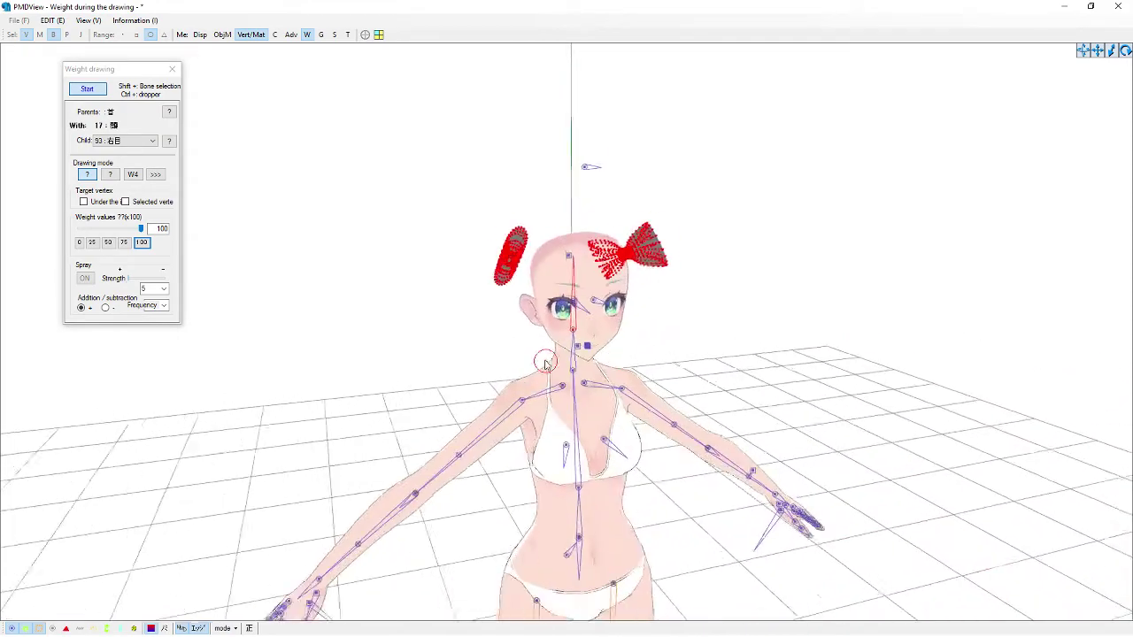
right_drag(682, 313, 748, 357)
scroll(749, 357, up, 5)
right_drag(346, 298, 534, 197)
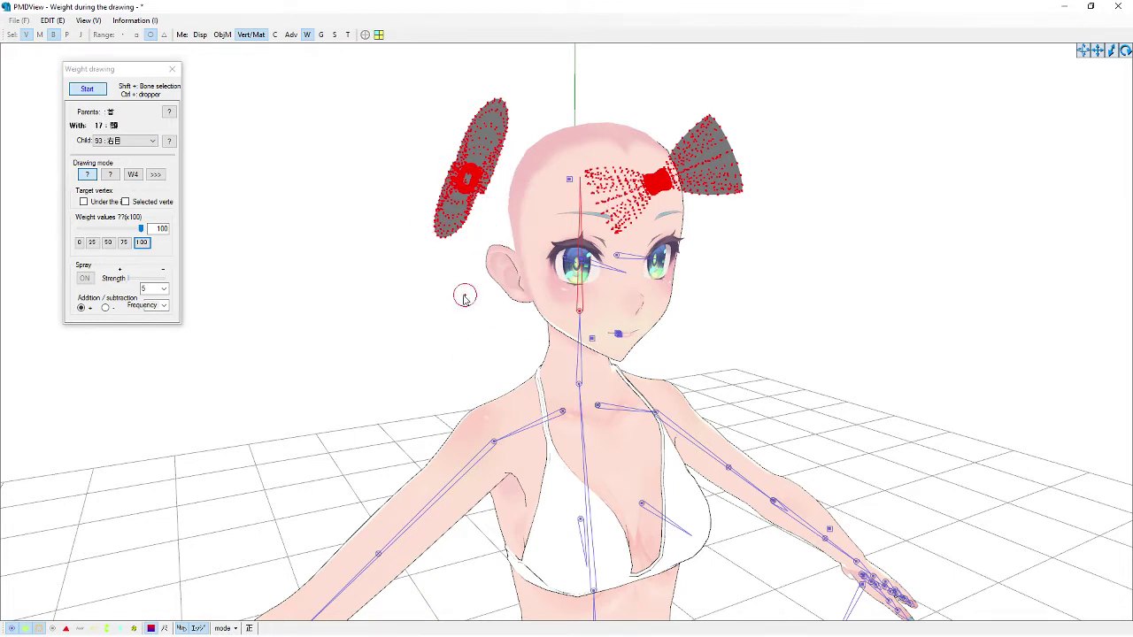
right_drag(346, 397, 791, 313)
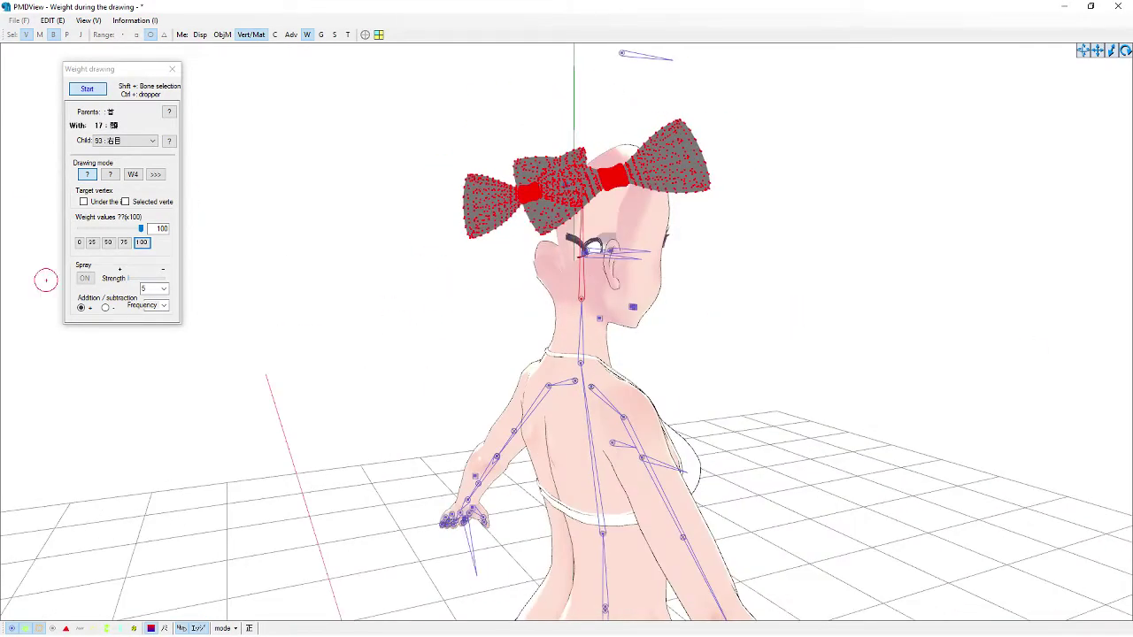
Set the environment colour of Material0 to light grey, RGB 192, 192, 192.
click(124, 55)
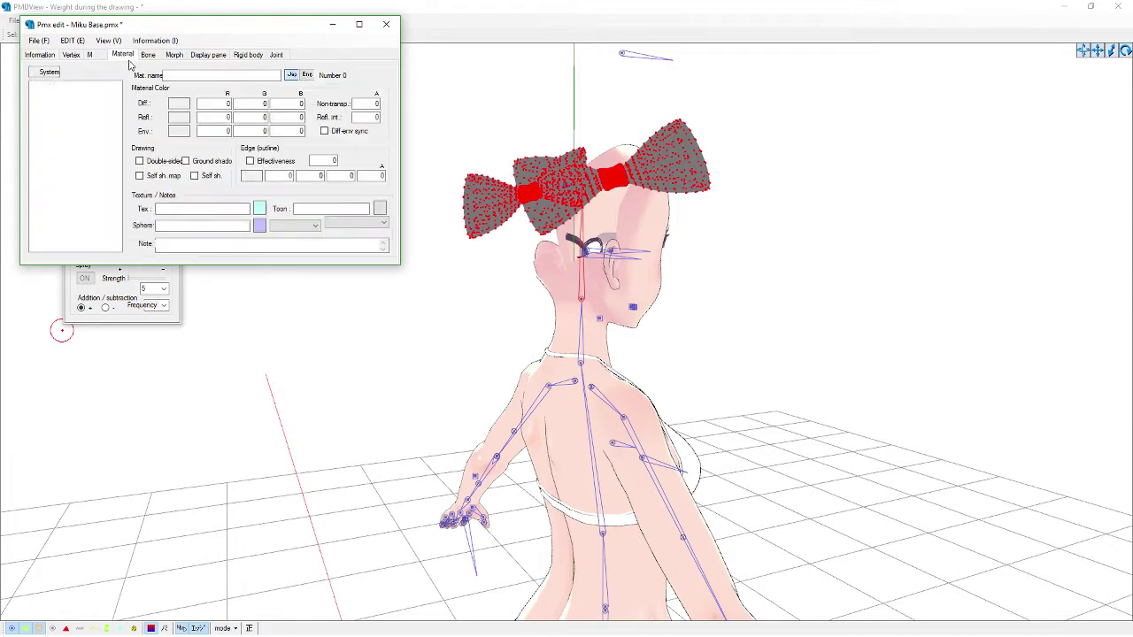
click(64, 163)
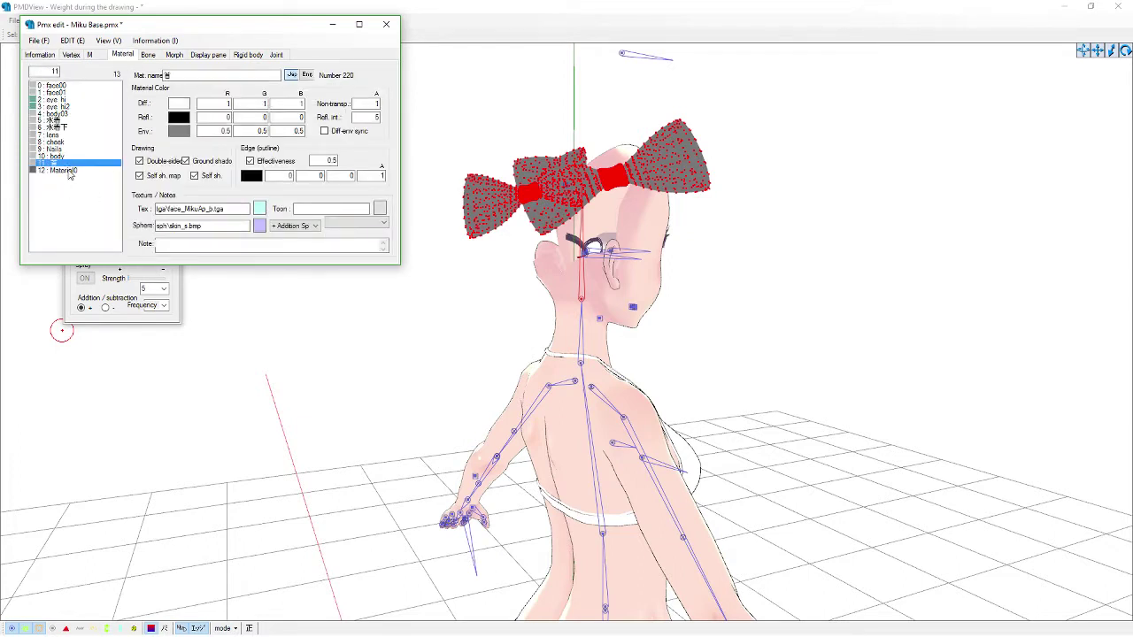
click(69, 171)
click(178, 132)
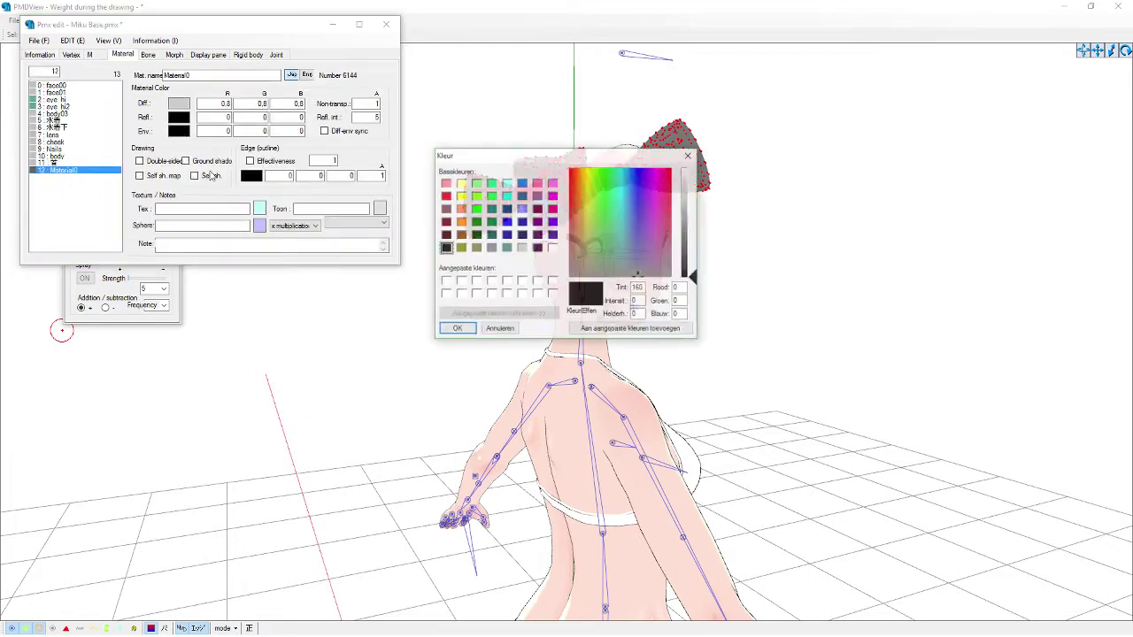
click(522, 247)
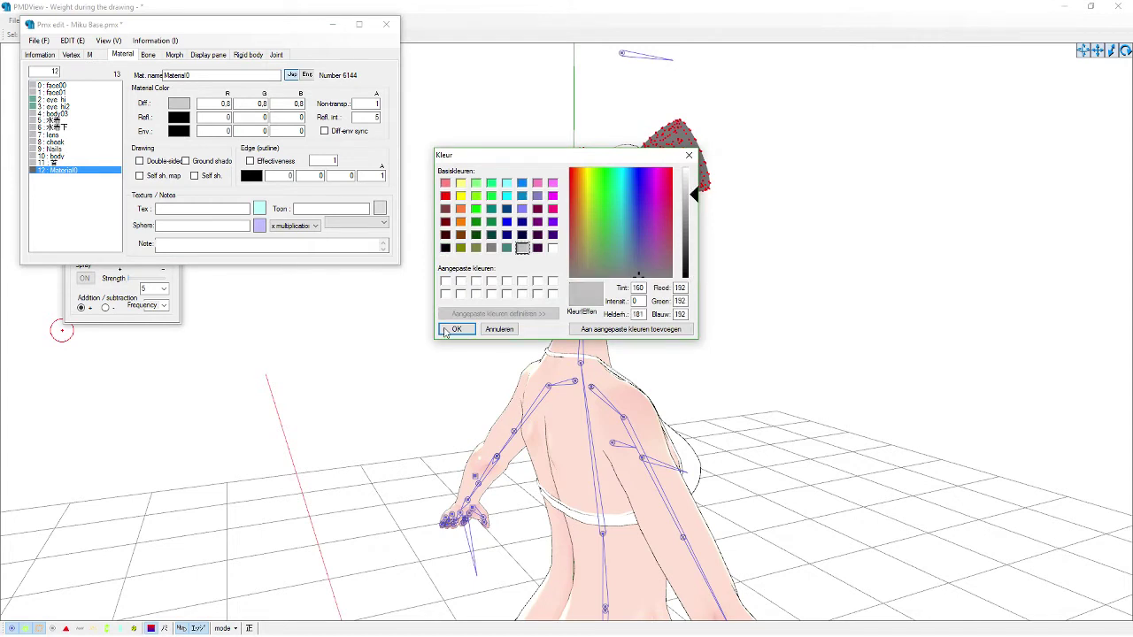
click(456, 328)
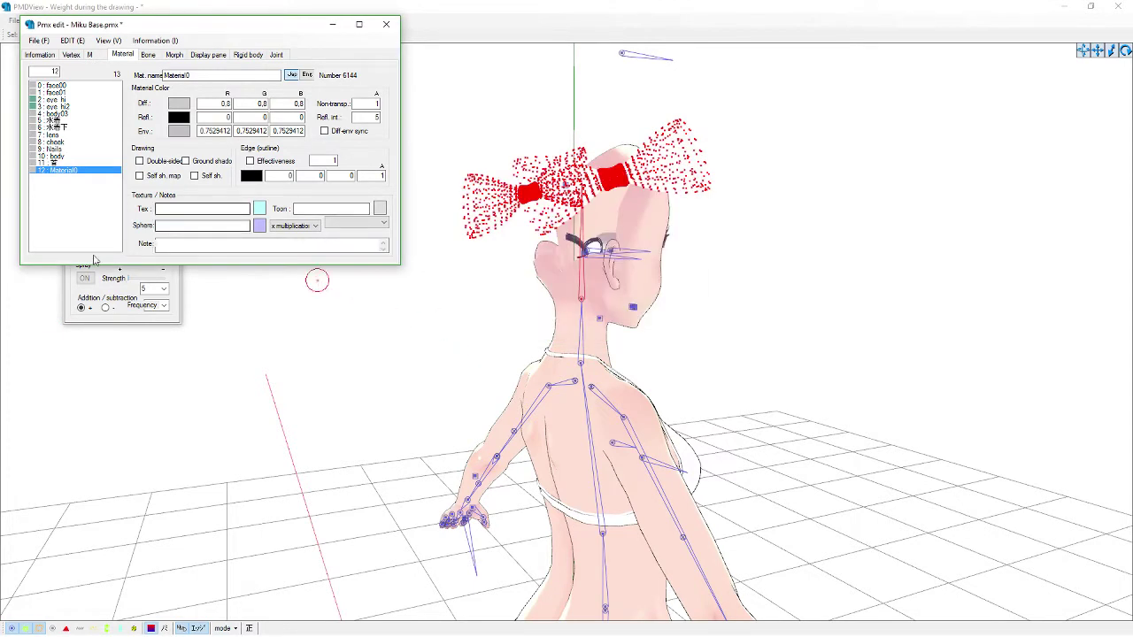
End the weight drawing session and assign toon01.bmp as the toon texture of Material0.
click(56, 288)
click(87, 89)
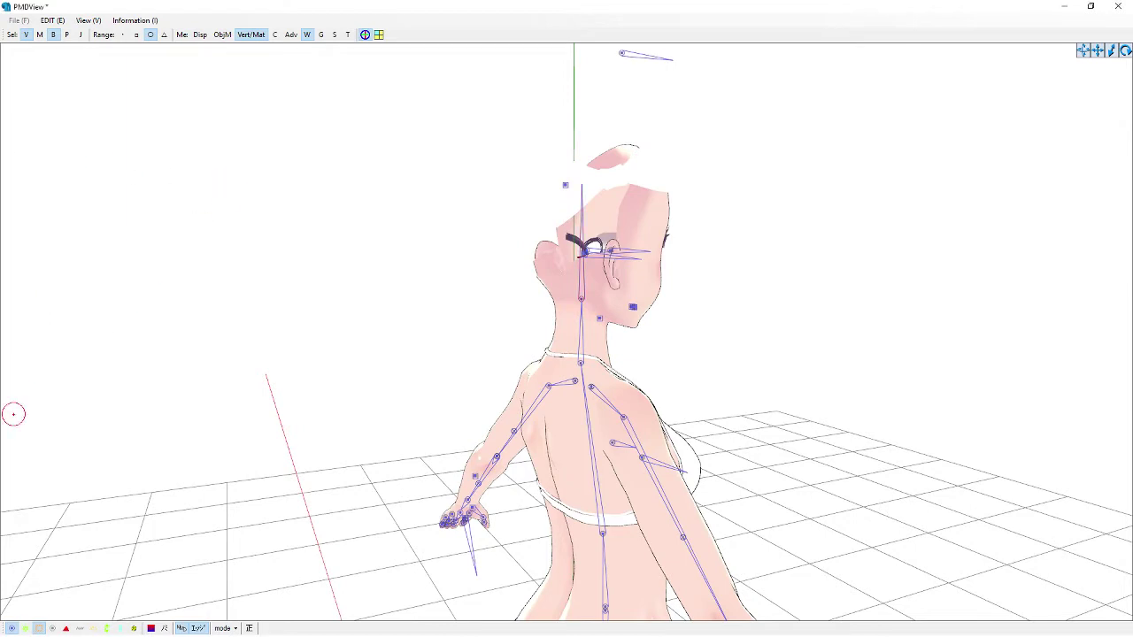
click(319, 208)
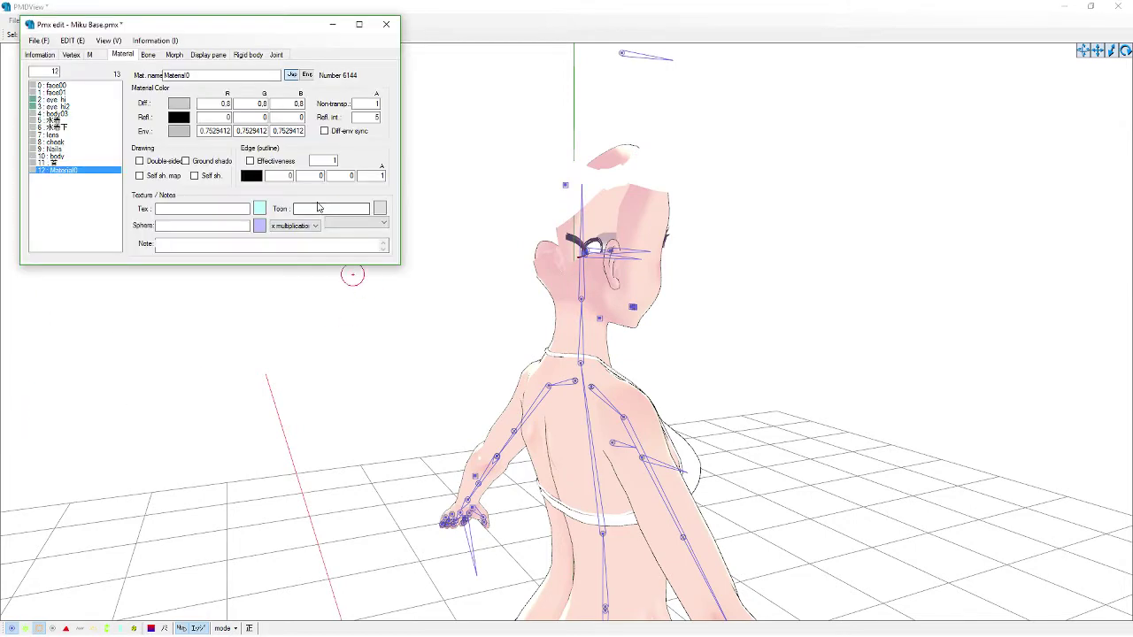
click(347, 224)
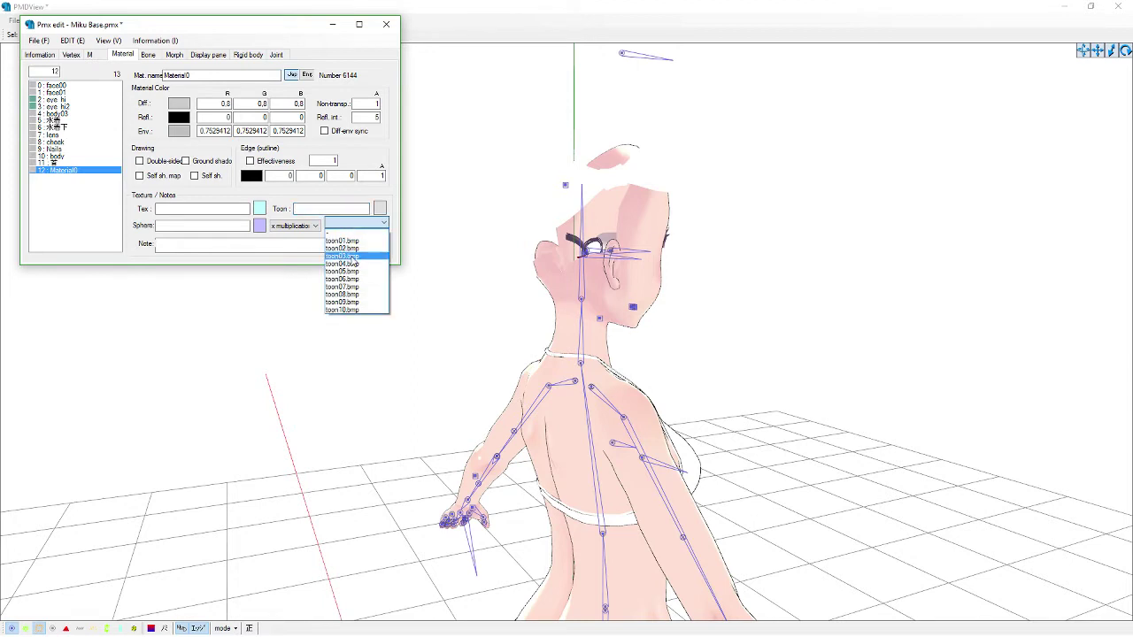
click(355, 237)
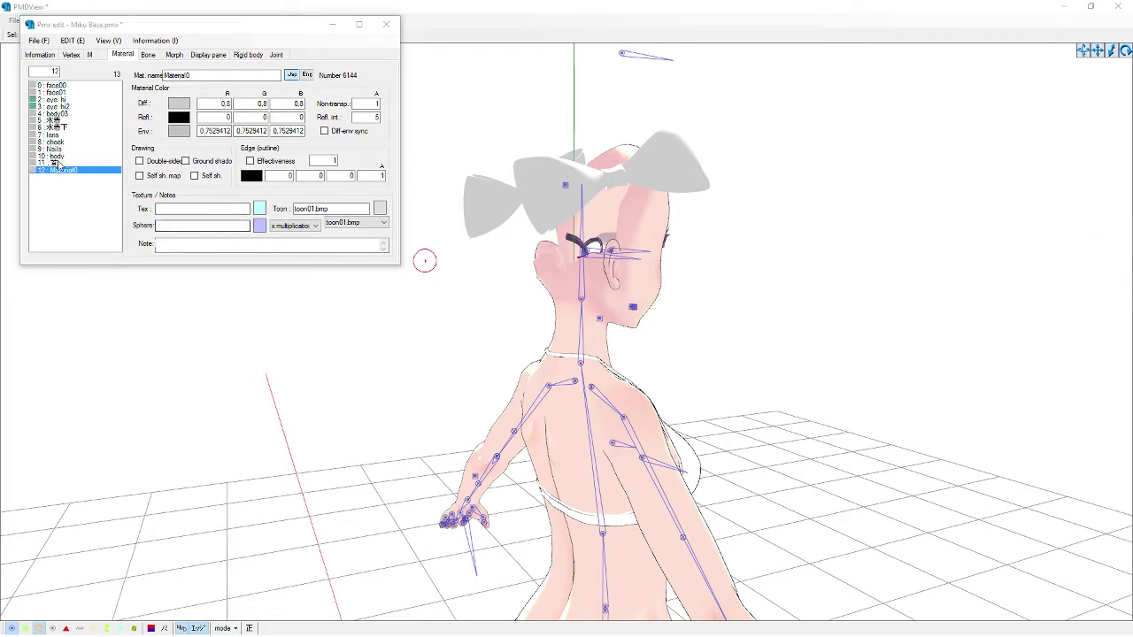
Give Material0 the sphere texture sph/body00_s.bmp in addition sphere mode and view the bows from the front.
click(179, 225)
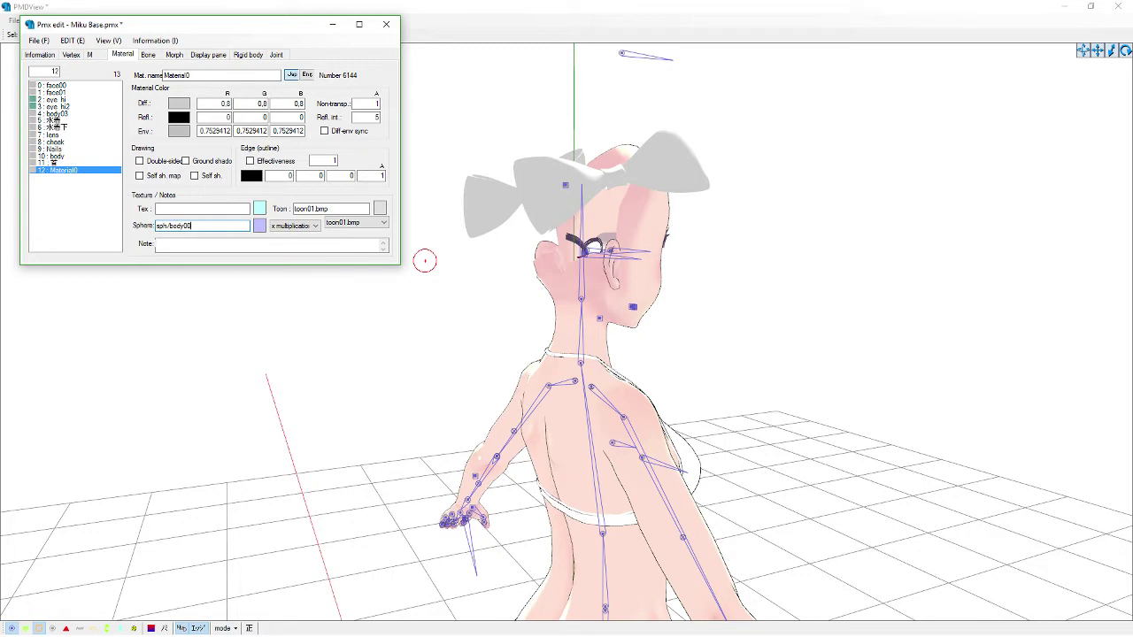
text(sph/body00_s.bmp)
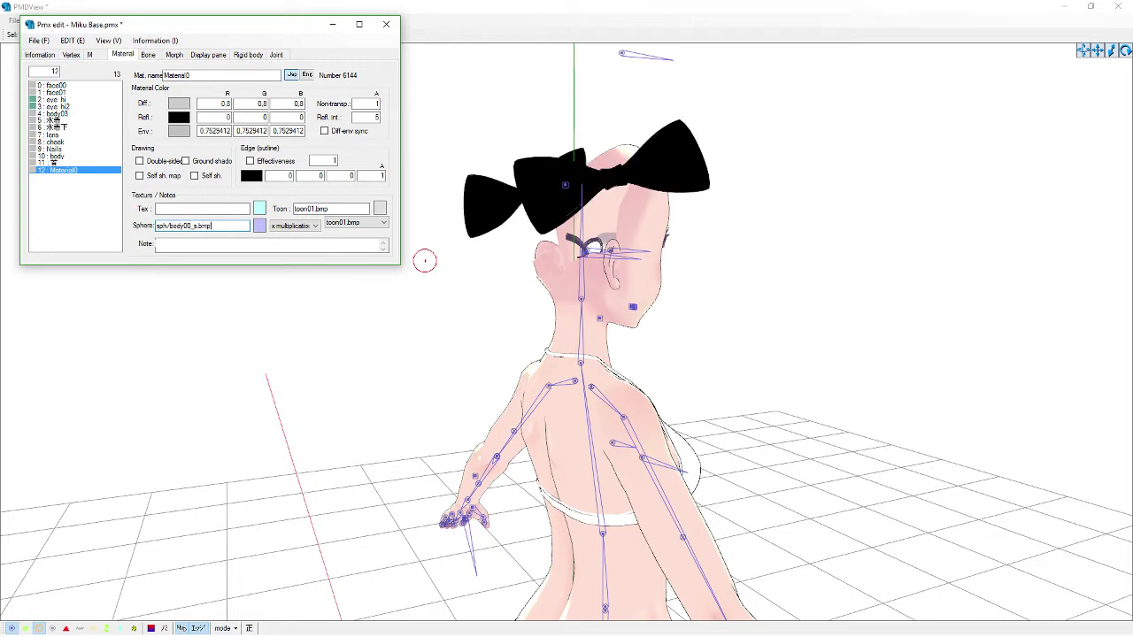
click(294, 225)
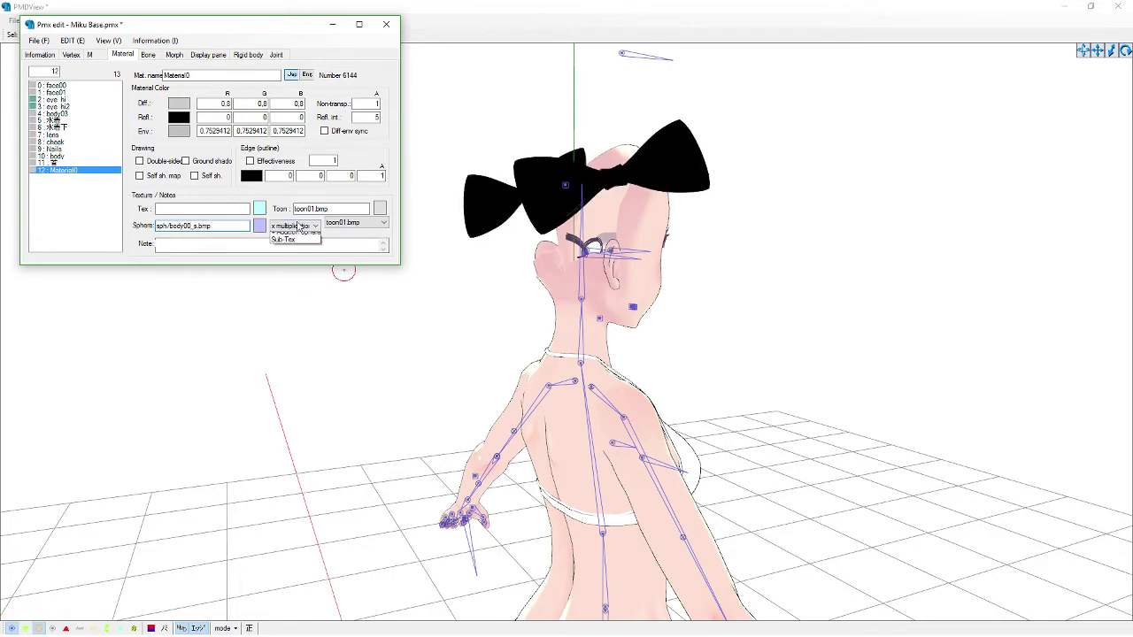
click(297, 249)
right_drag(631, 253, 926, 357)
right_drag(709, 379, 446, 321)
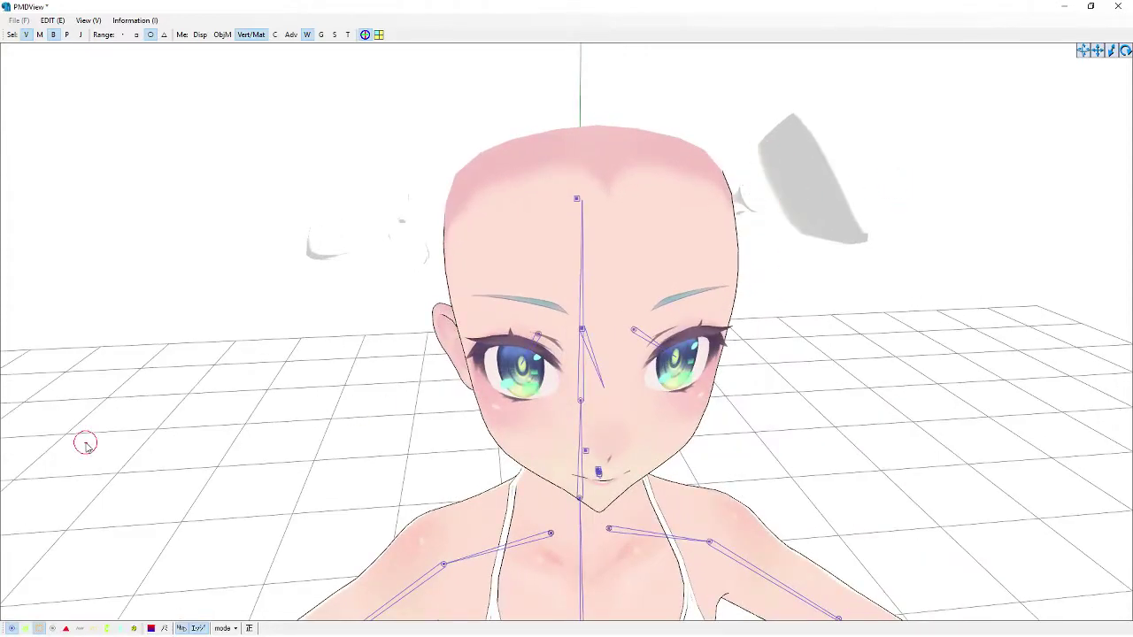
Enable the edge outline for Material0 with a thickness of 0.6 and an edge alpha of 0.6.
key(alt+Tab)
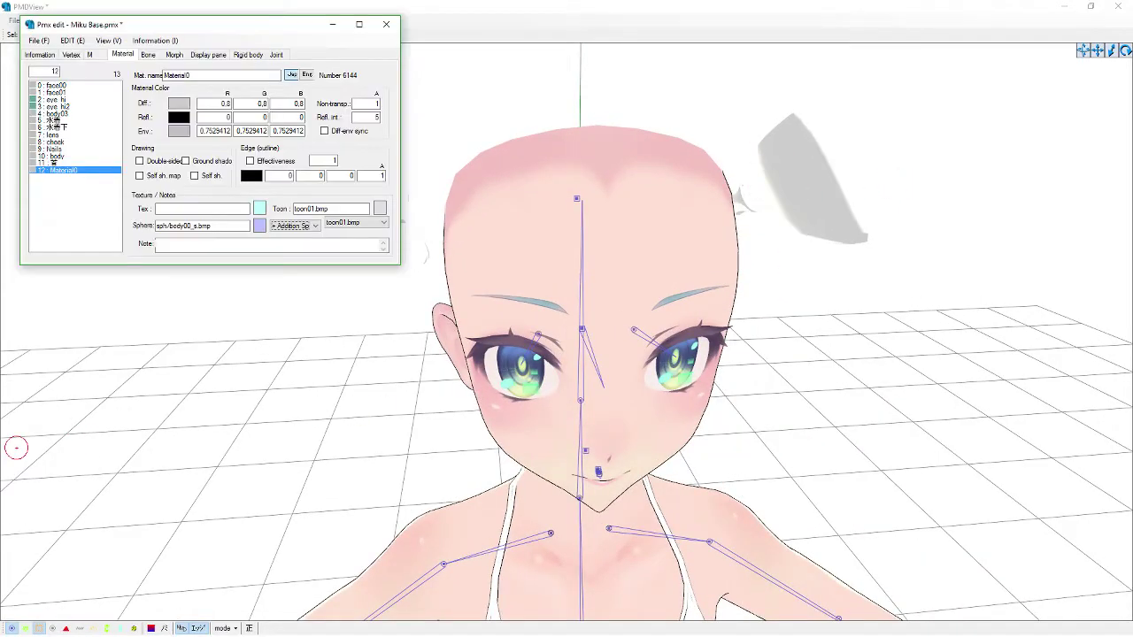
click(275, 161)
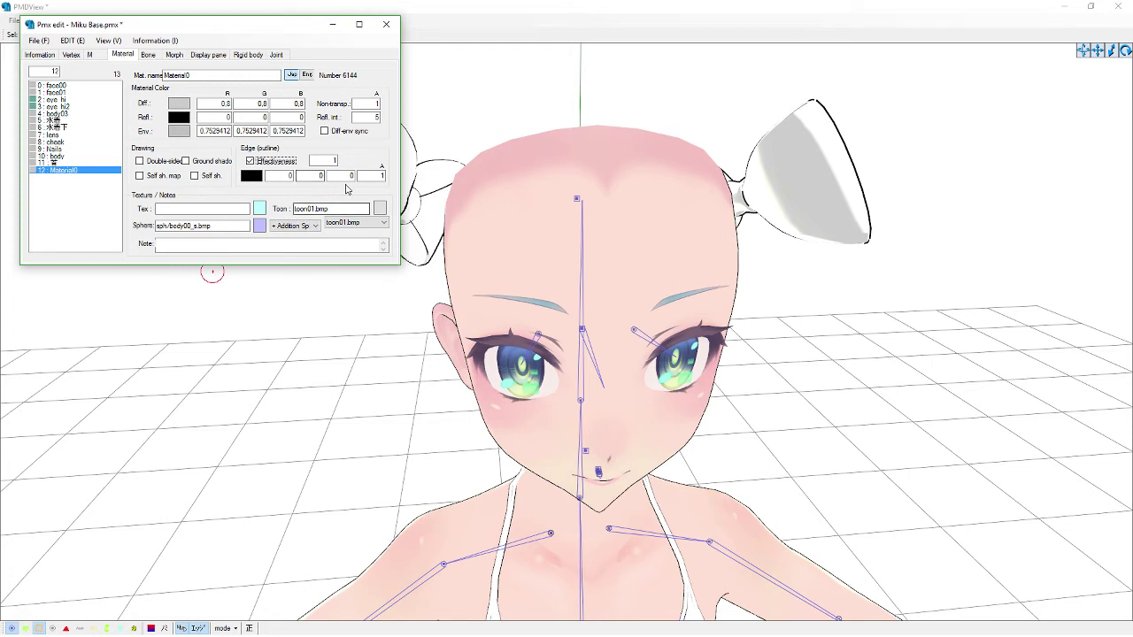
key(Tab)
text(0.5)
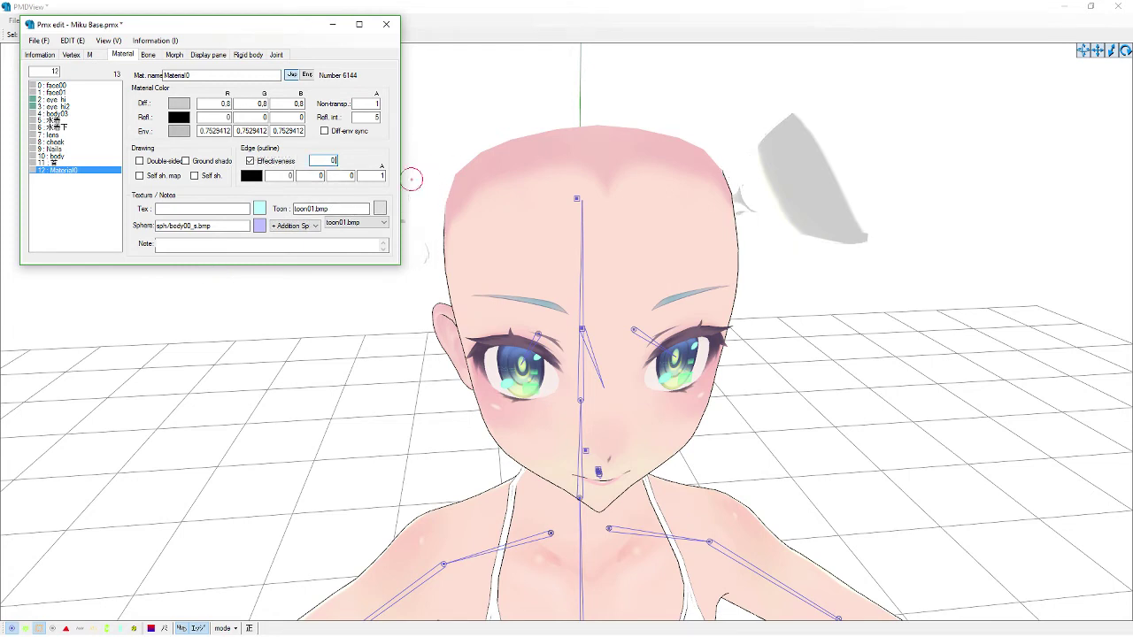
key(Tab)
text(0.6)
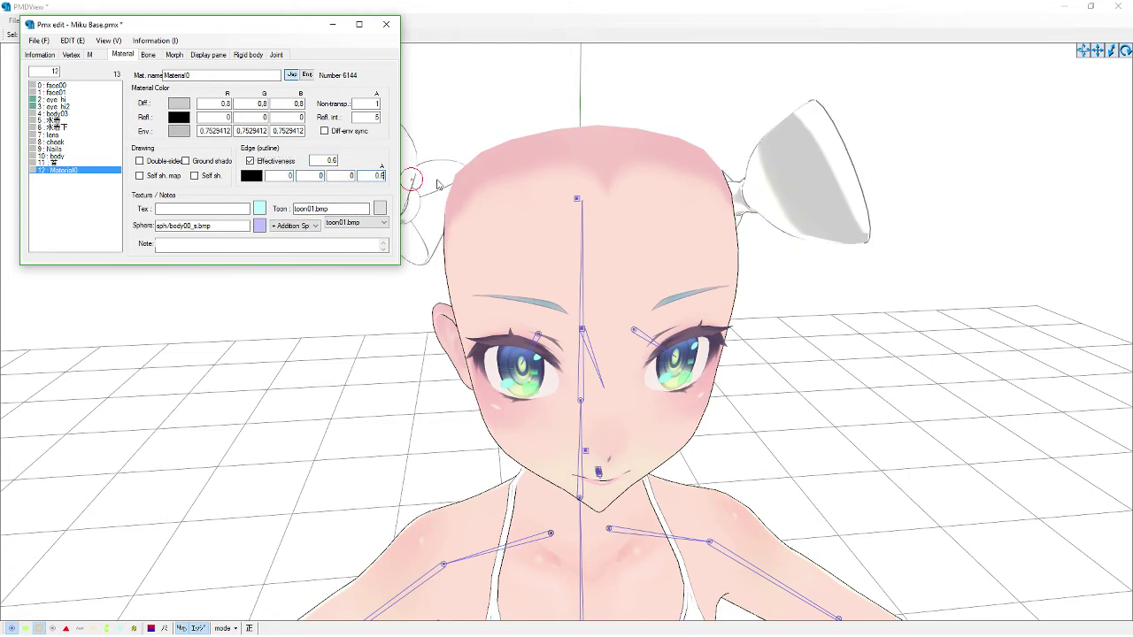
Enable double-sided drawing, ground shadow, self-shadow map and self-shadow for Material0.
drag(270, 28, 645, 199)
click(561, 332)
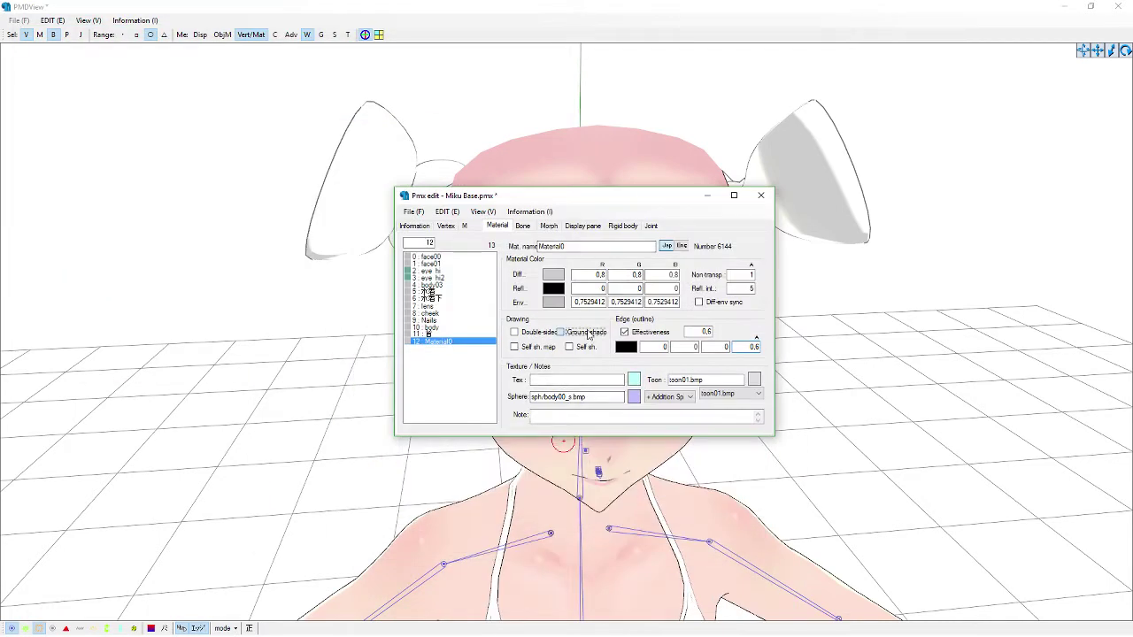
click(532, 335)
click(576, 347)
click(548, 354)
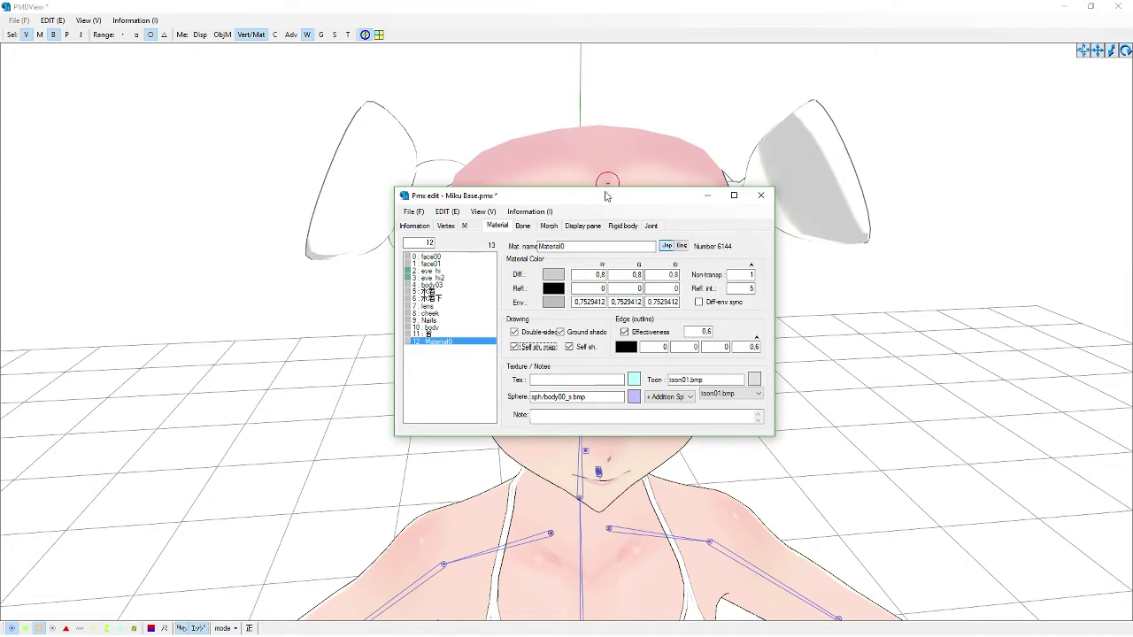
Bring up the save dialog for the model, dismiss it without saving, and close the PMX model.
key(ctrl+s)
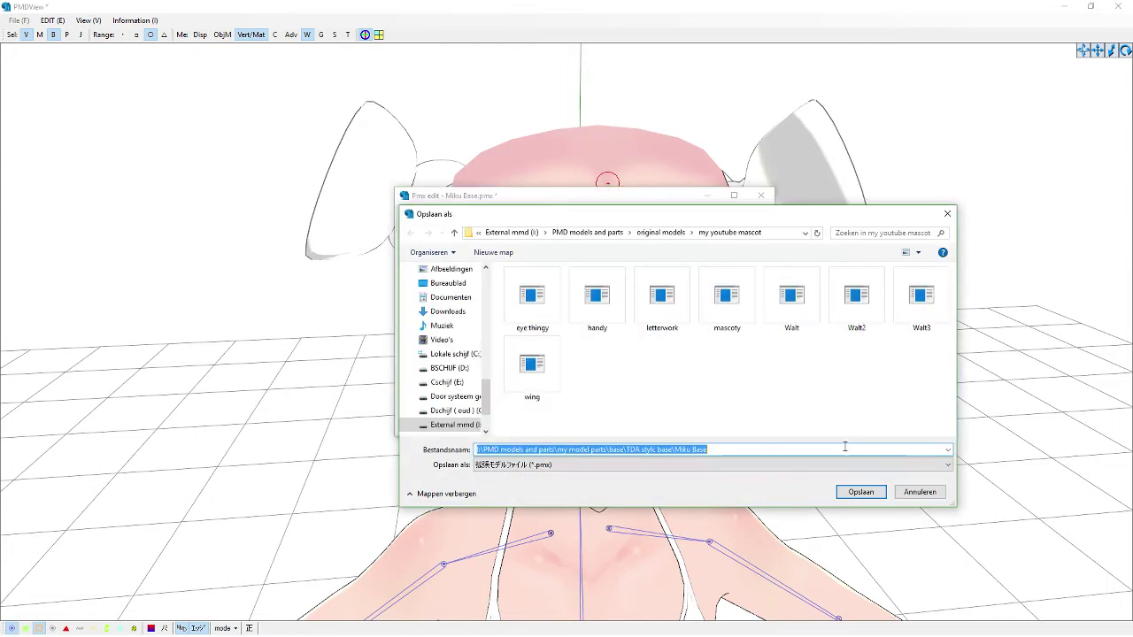
click(934, 496)
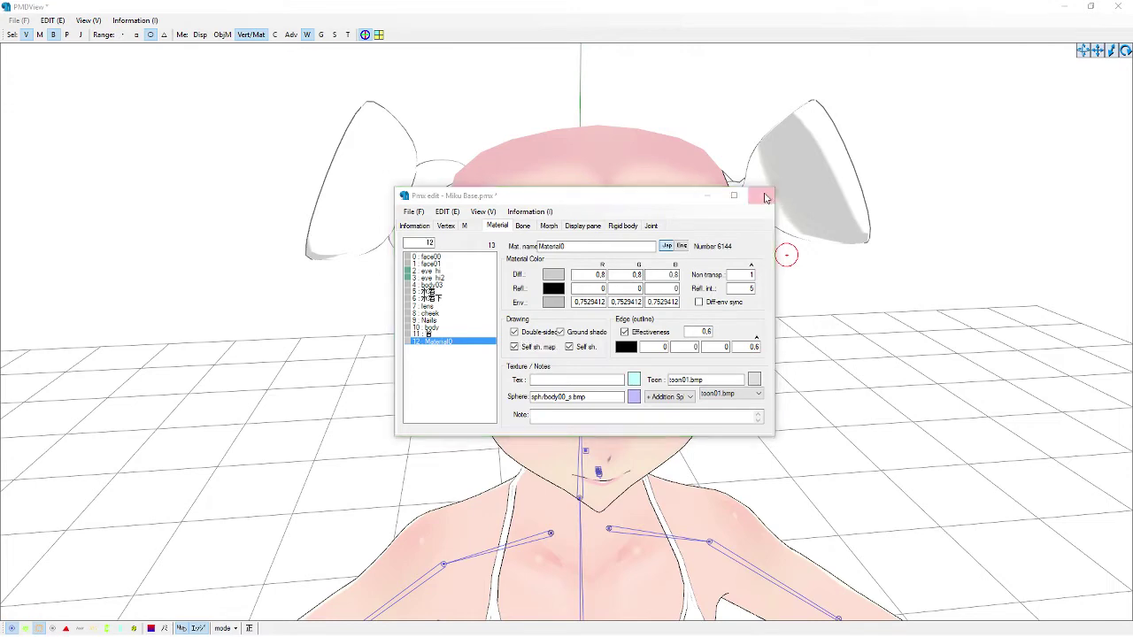
click(763, 196)
click(611, 366)
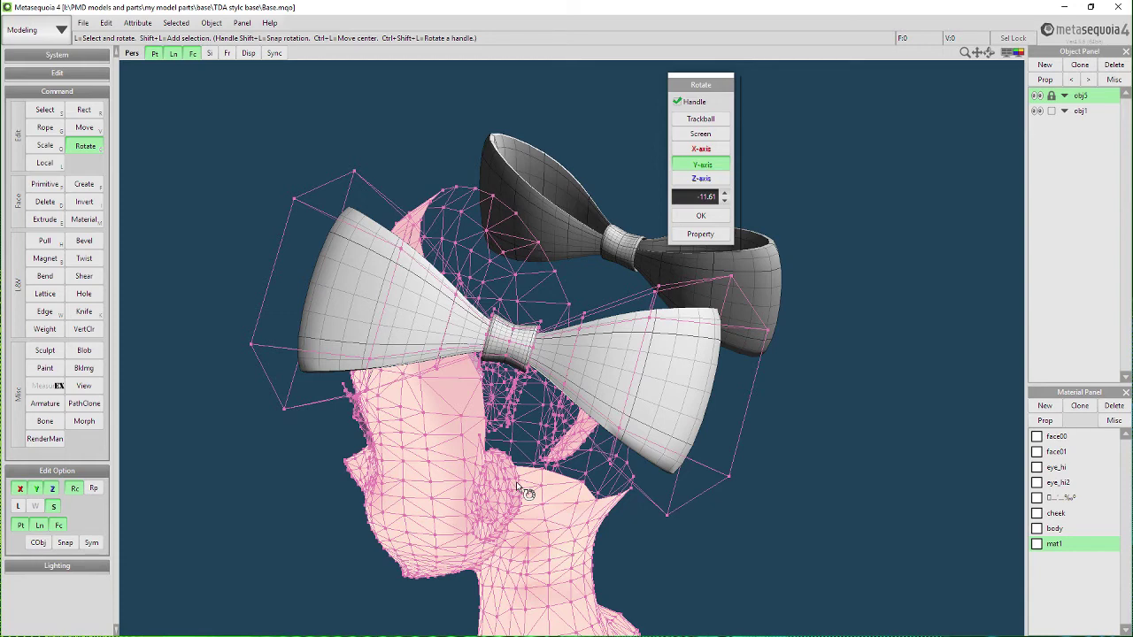
In Metasequoia, cut a loop lengthwise through the middle of the bow and select it as an edge loop.
middle_drag(584, 479, 611, 476)
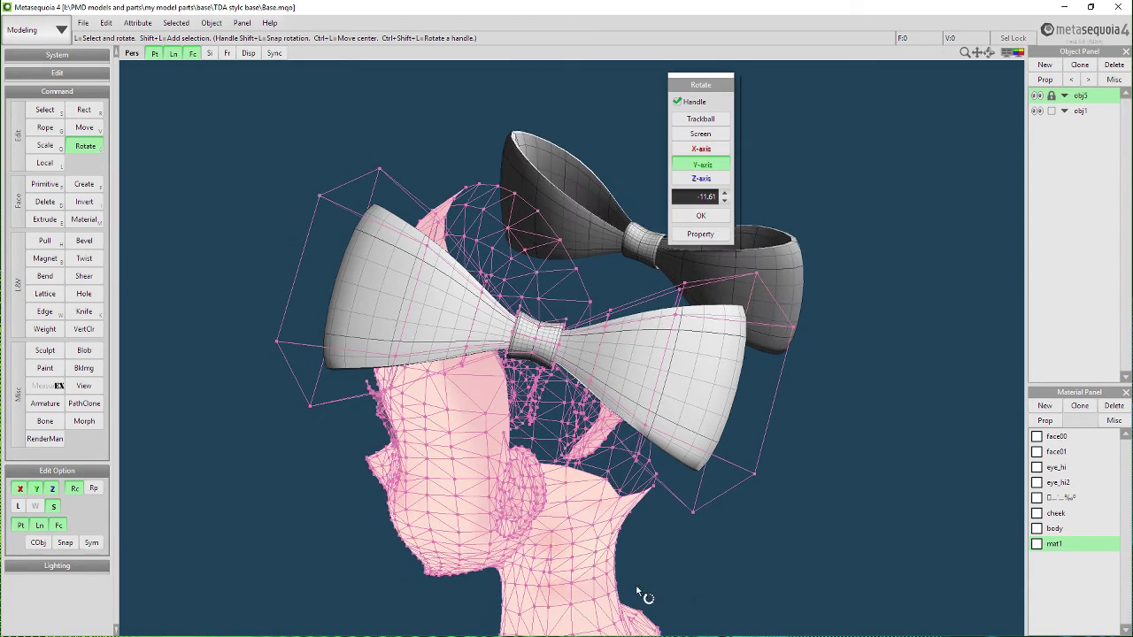
key(l)
middle_drag(656, 417, 636, 415)
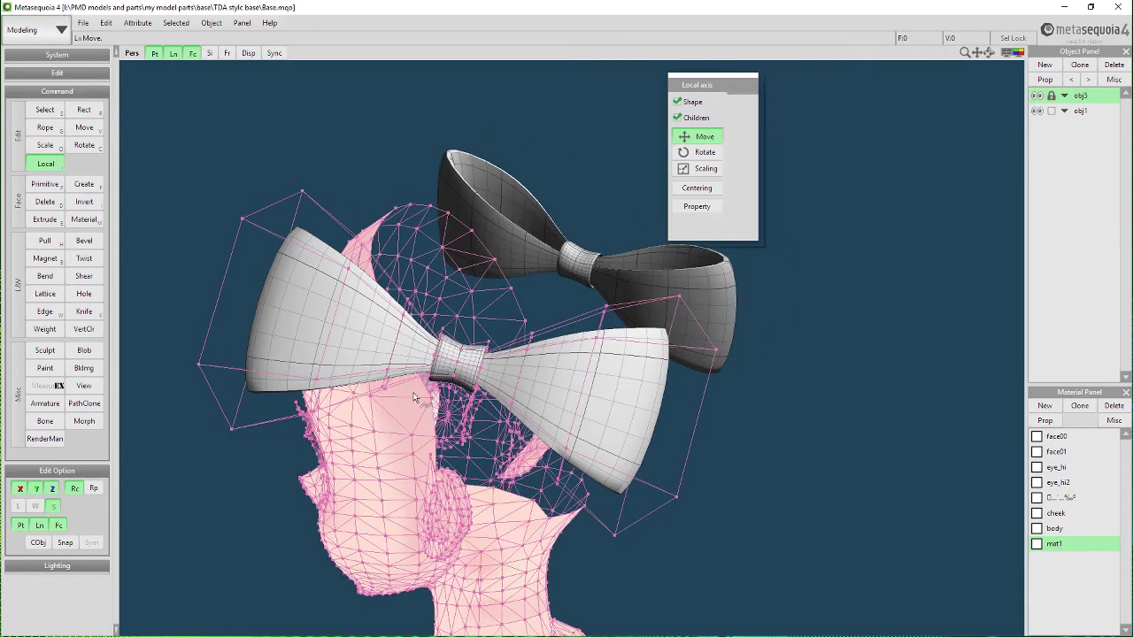
key(k)
click(697, 422)
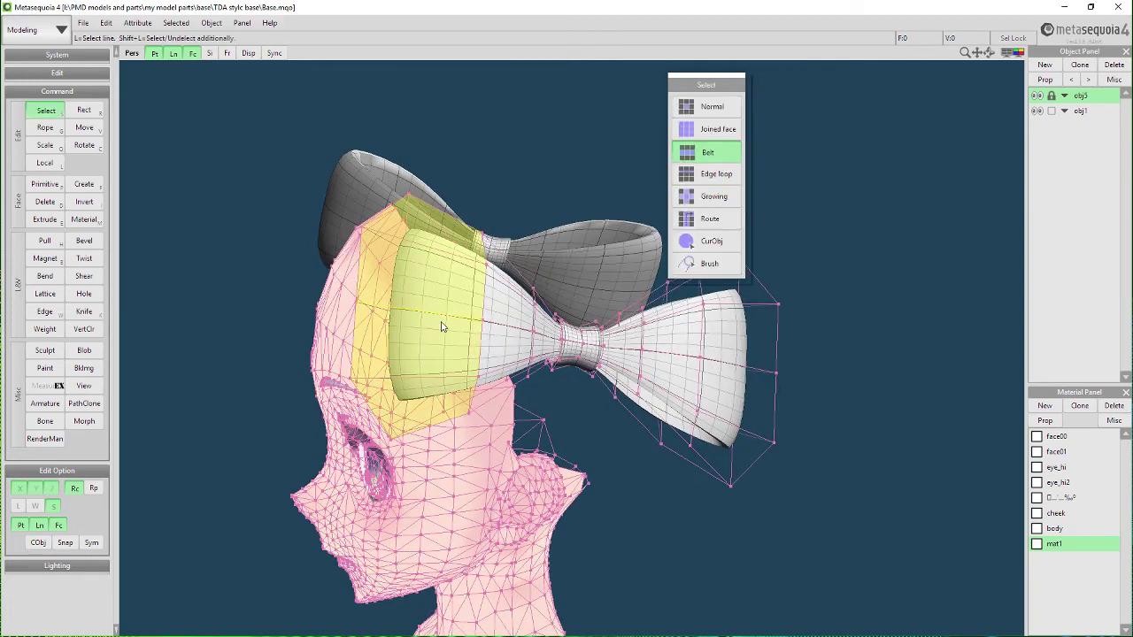
key(t)
click(466, 324)
right_drag(551, 389, 532, 406)
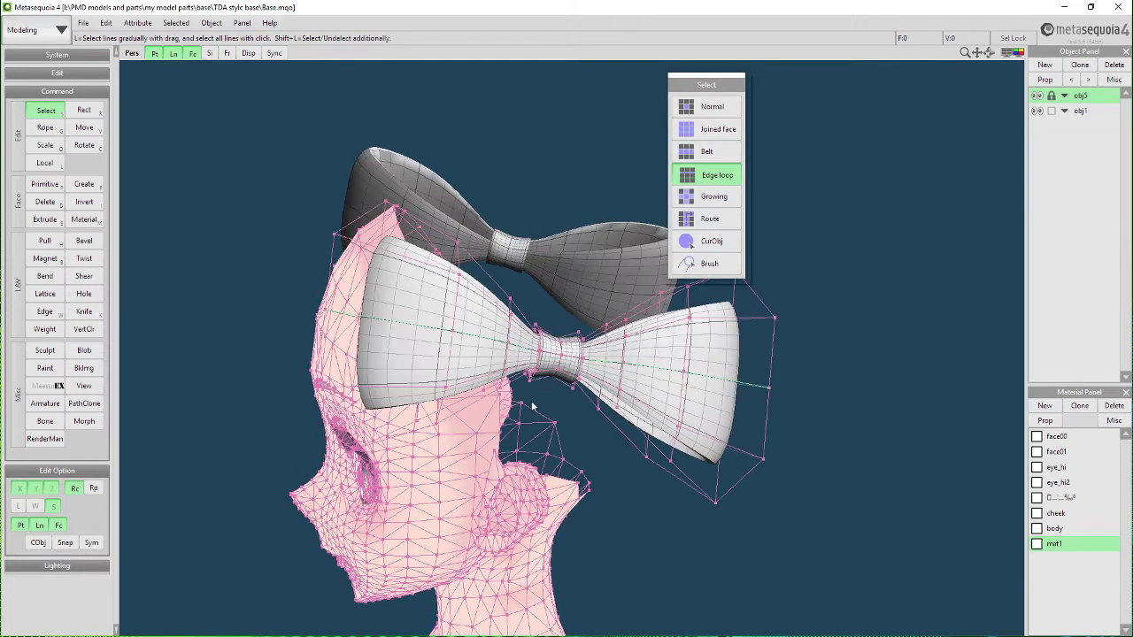
Try scaling the bow's selected middle loop by 1.16, 0.58 and 1.11 to bulge or pinch its ends.
key(x)
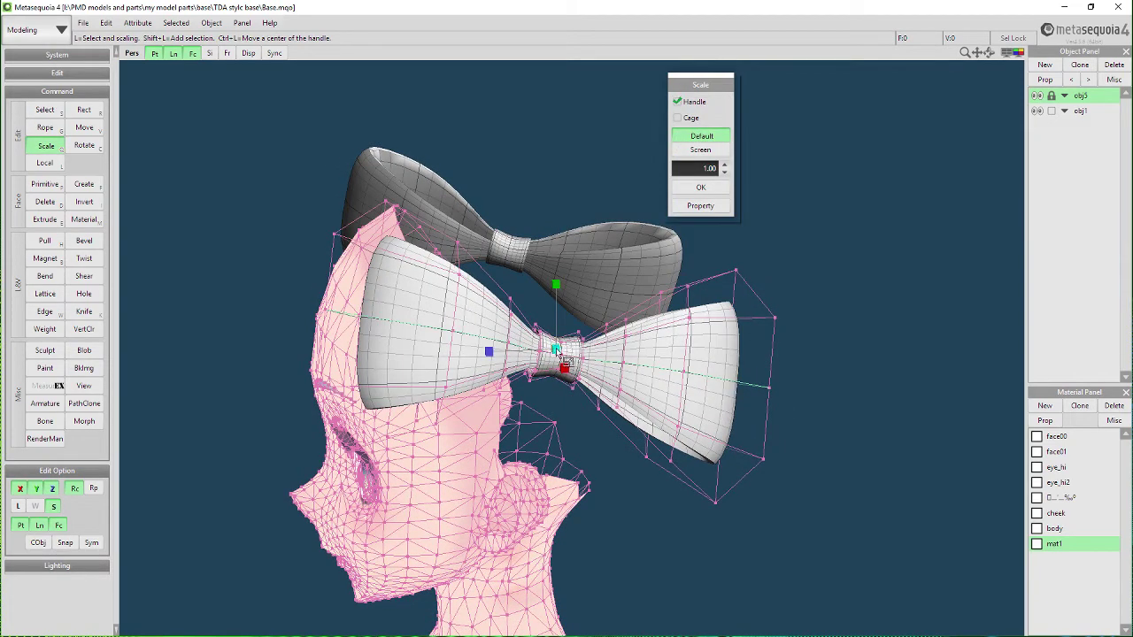
drag(556, 349, 573, 347)
right_drag(617, 388, 599, 395)
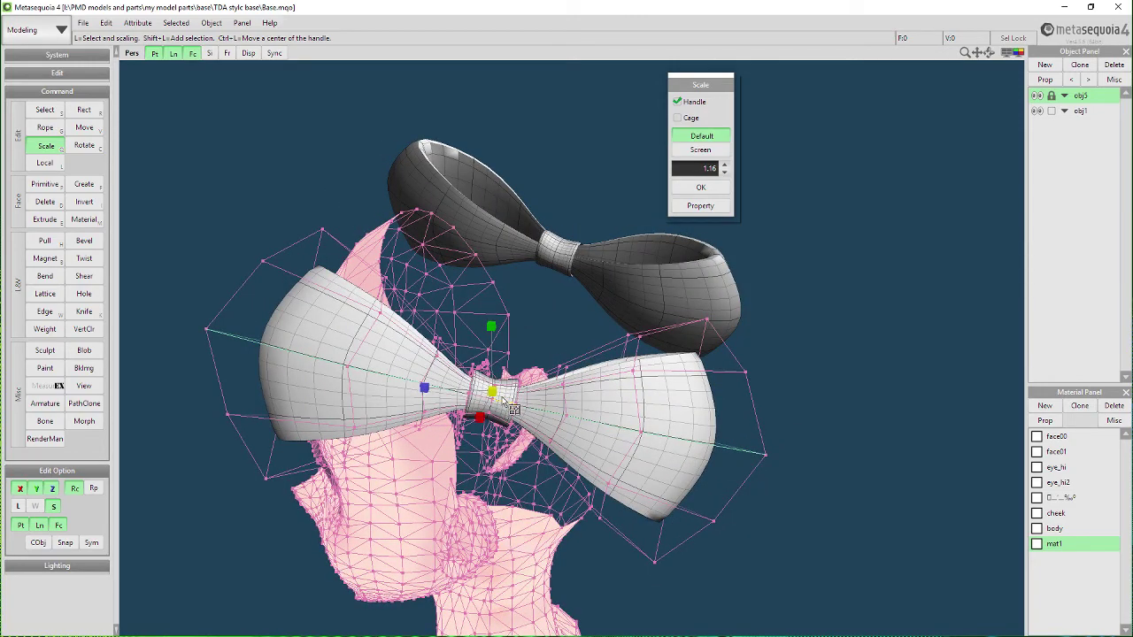
drag(495, 397, 429, 395)
right_drag(546, 512, 580, 512)
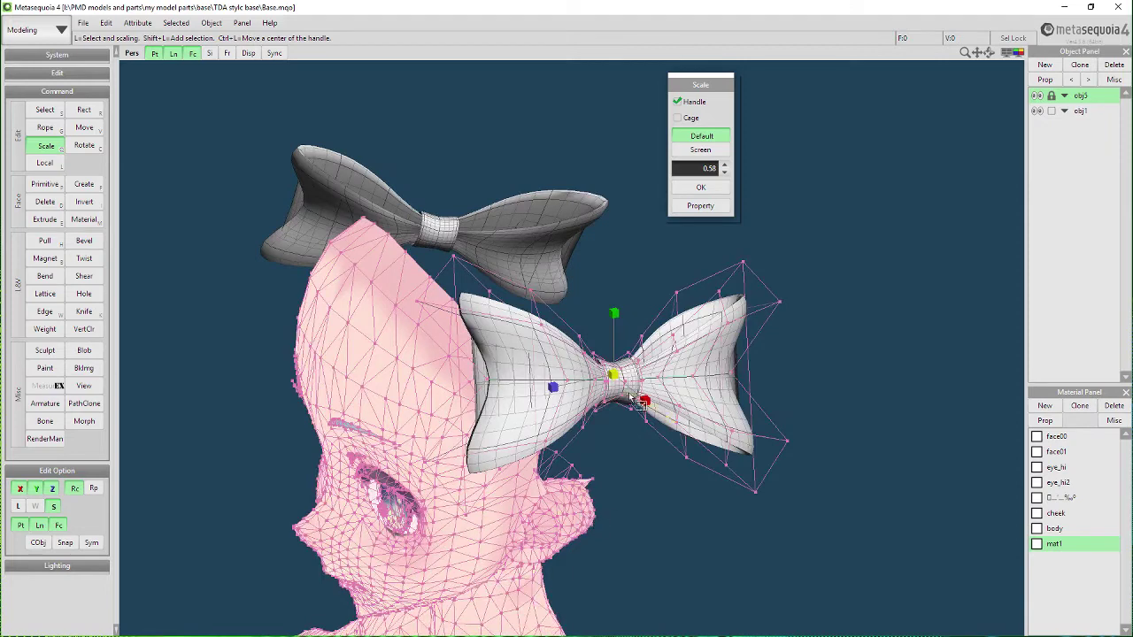
drag(613, 376, 625, 386)
right_drag(630, 449, 597, 469)
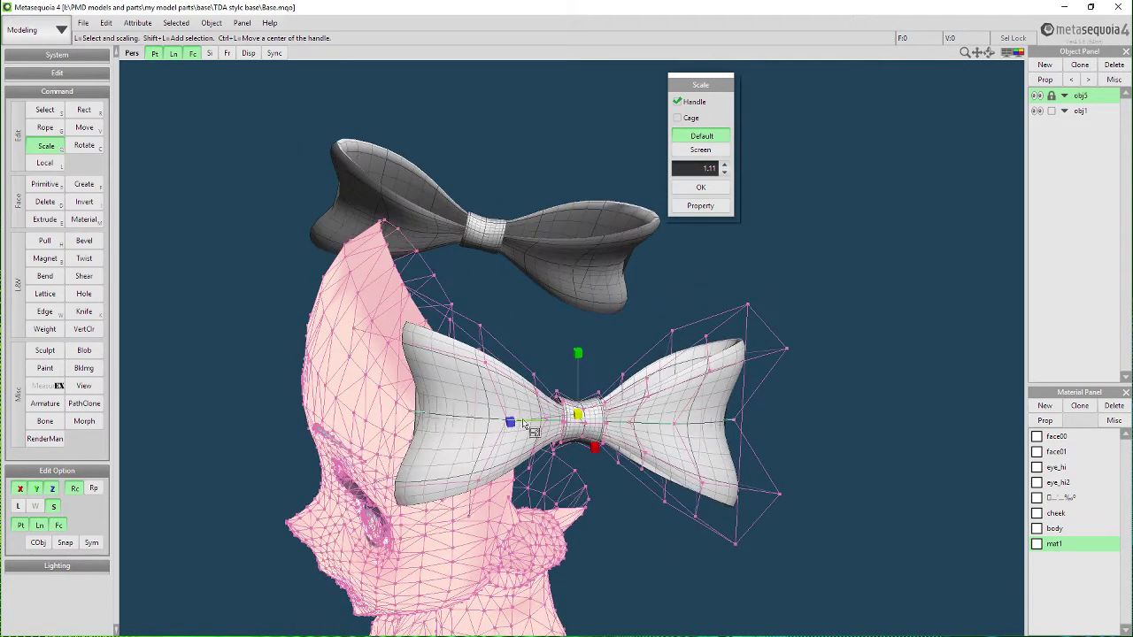
Make another lengthwise continual cut through the bow and prepare its middle edge loops as the selection.
right_drag(448, 461, 697, 478)
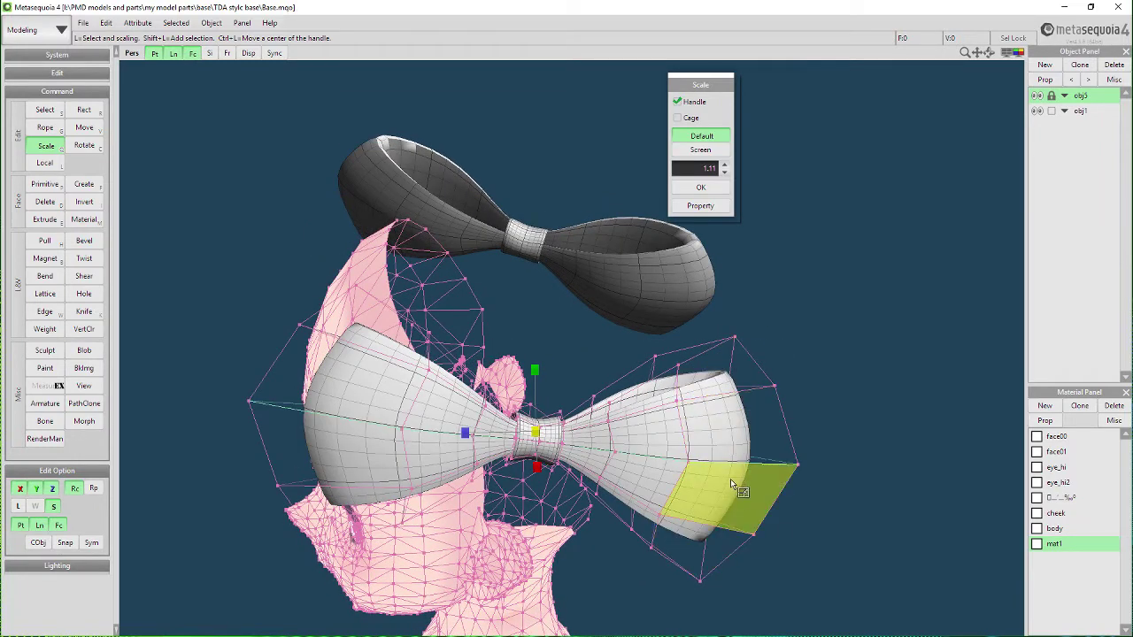
key(k)
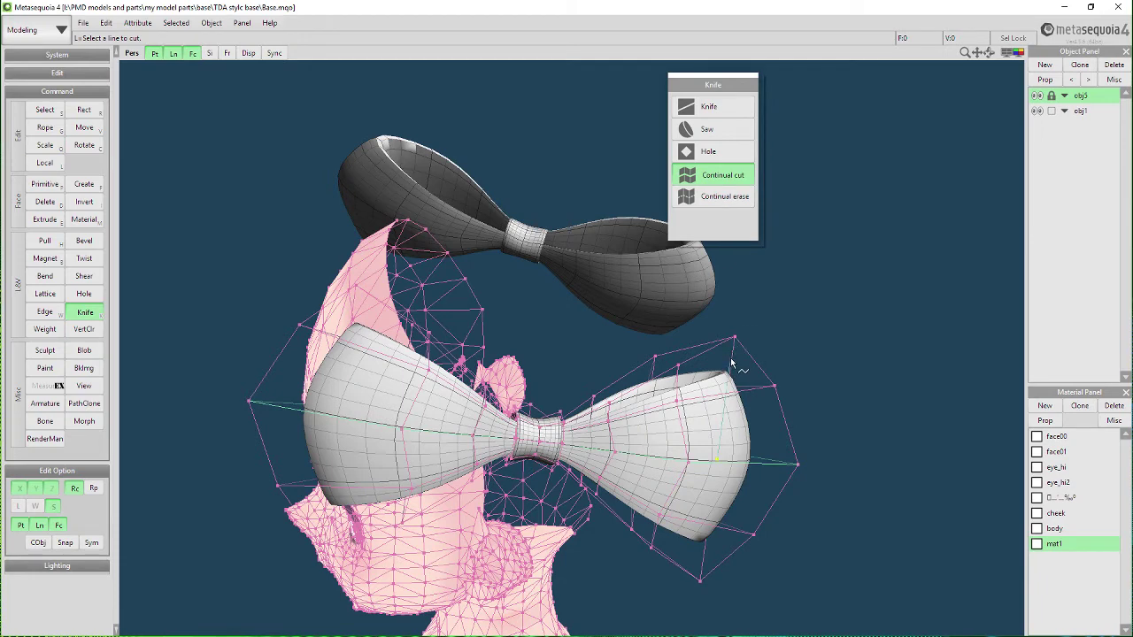
click(730, 363)
click(657, 371)
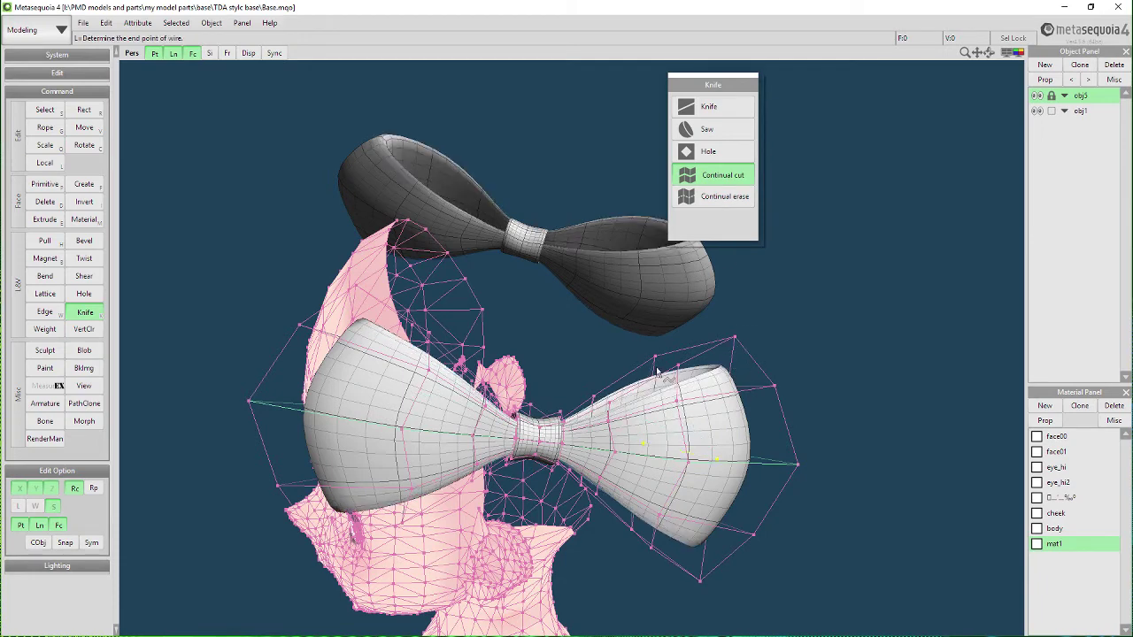
key(s)
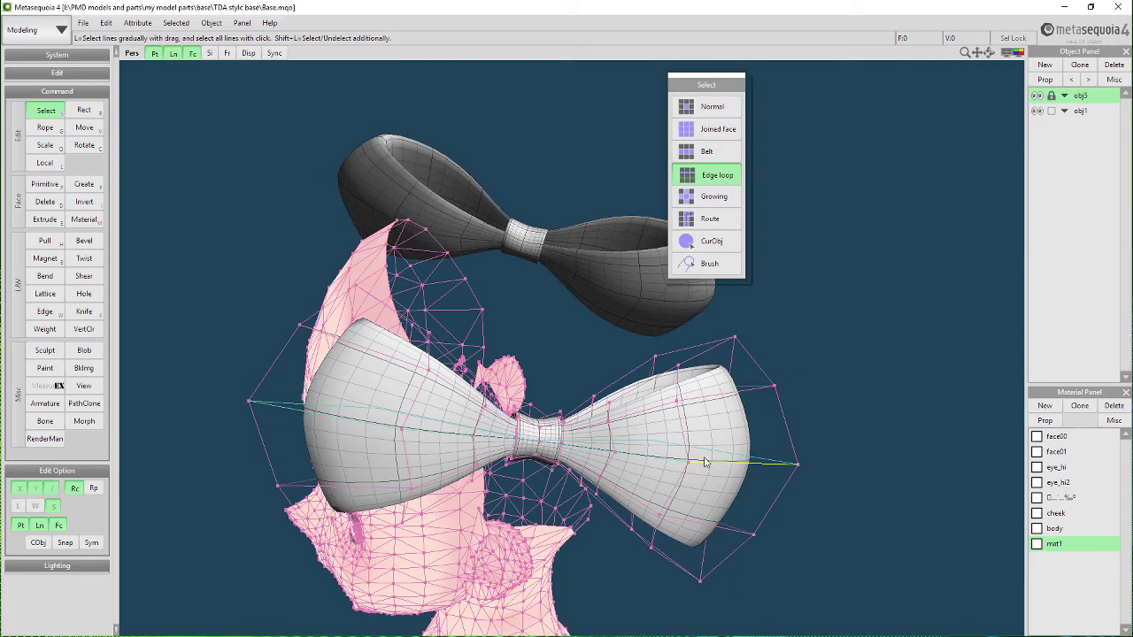
right_drag(705, 462, 651, 355)
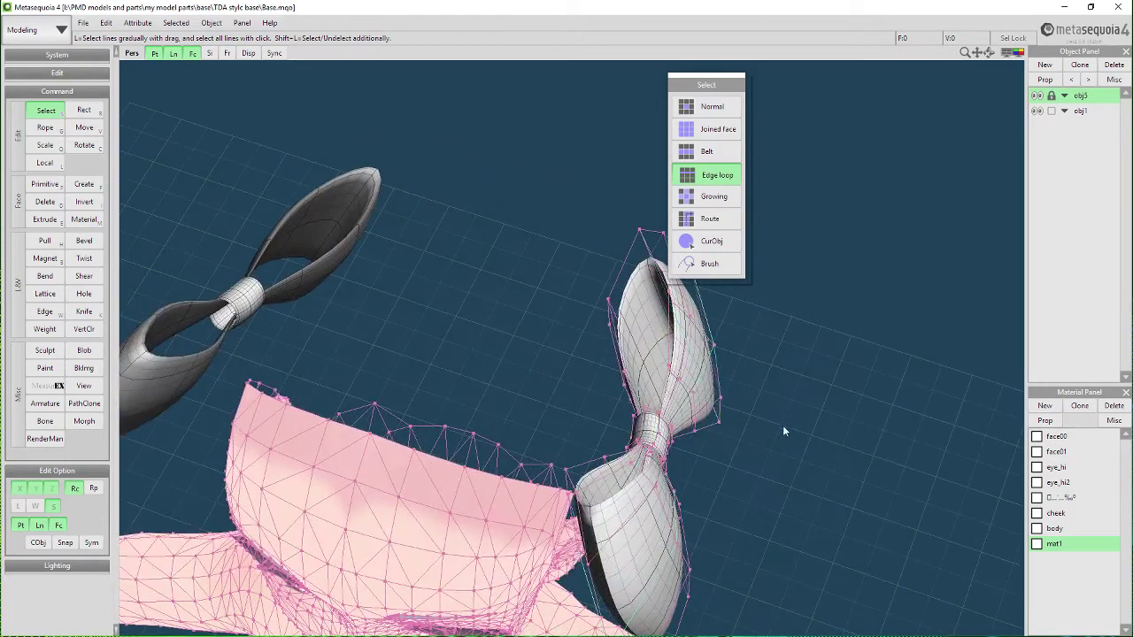
right_drag(783, 431, 725, 405)
Scale the bow's selected middle loops to 0.67 so that both ends curve inward.
key(q)
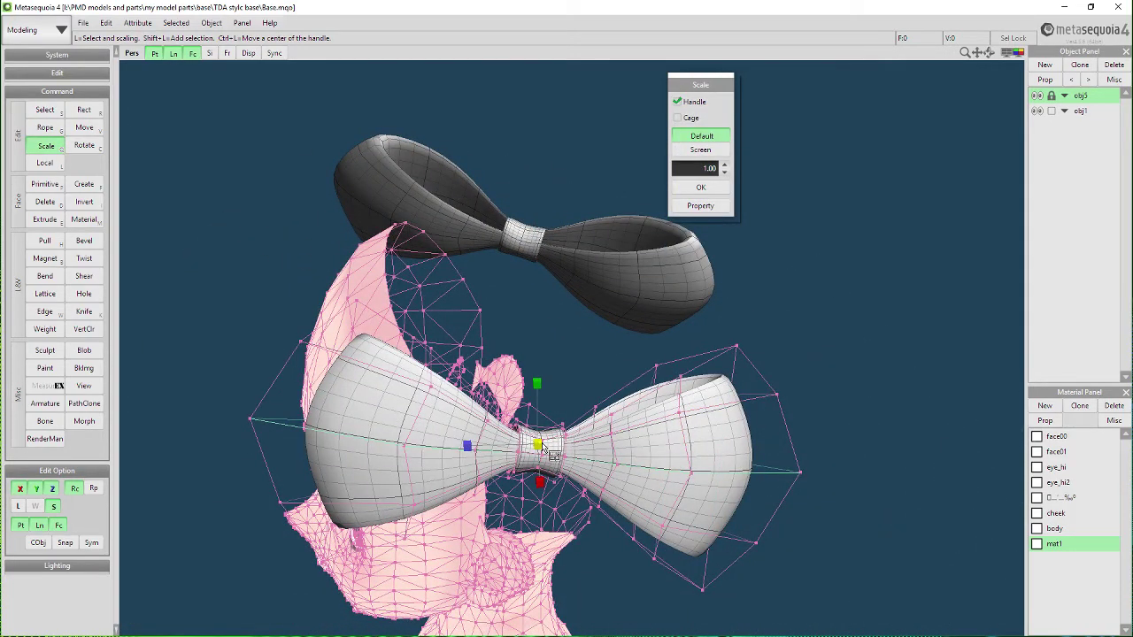
drag(542, 447, 497, 452)
right_drag(705, 559, 653, 538)
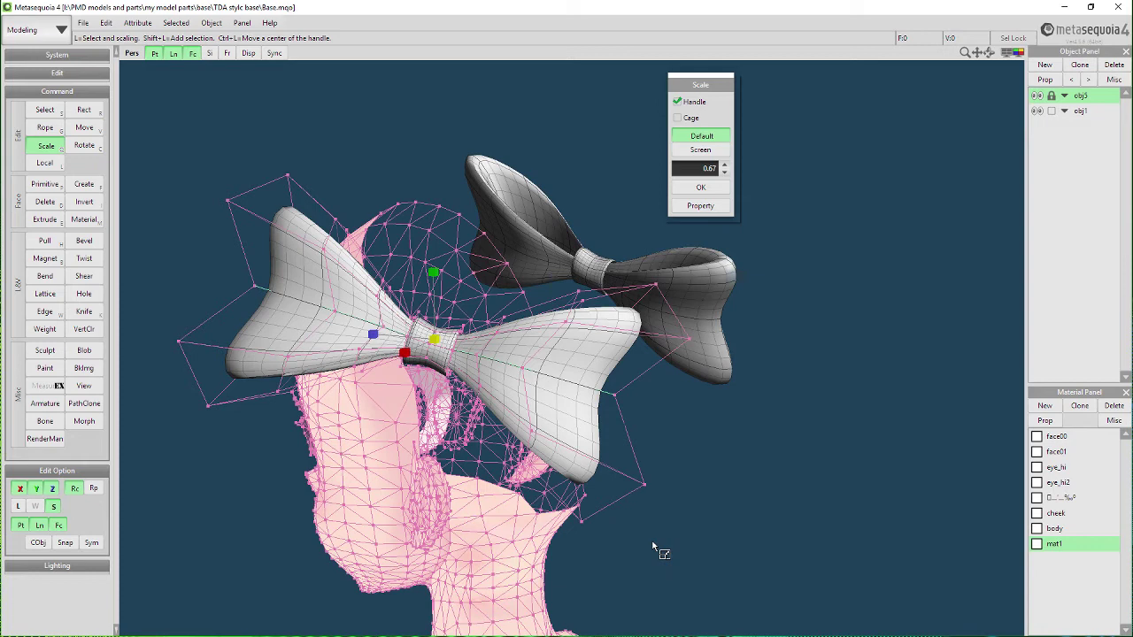
Delete the bow object obj1, keeping only the base model object.
middle_drag(753, 449, 827, 440)
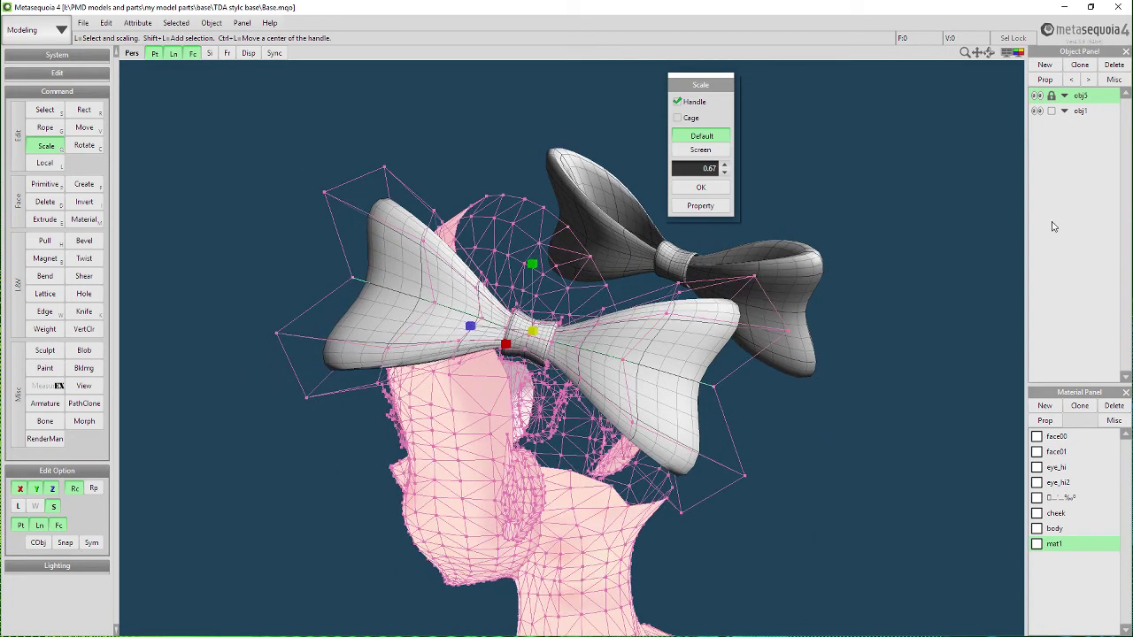
click(1081, 110)
click(1113, 65)
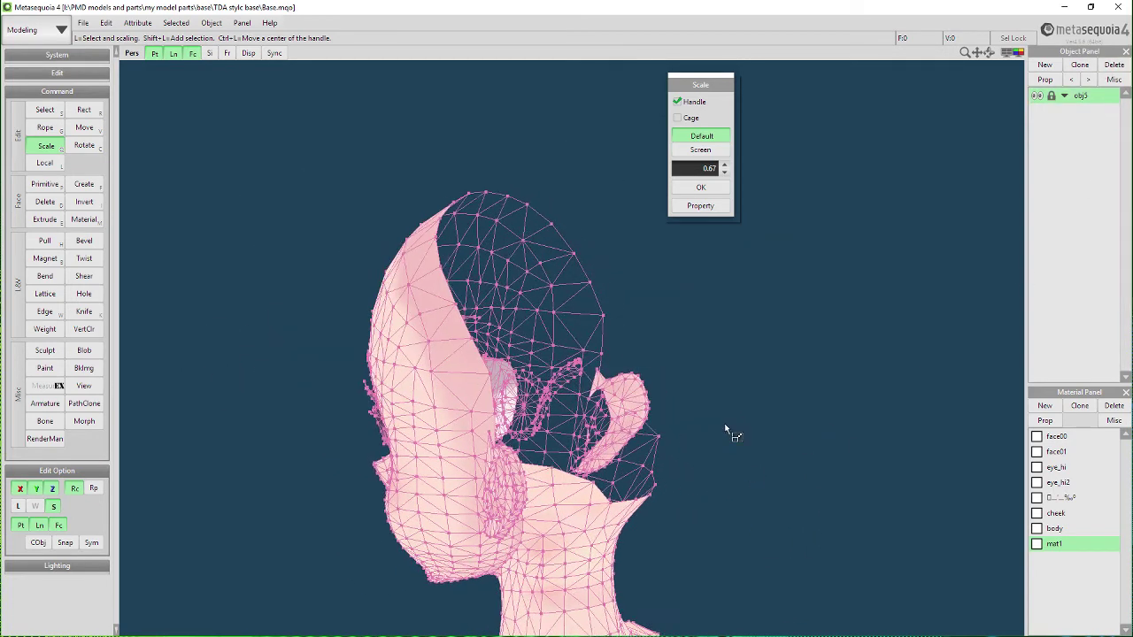